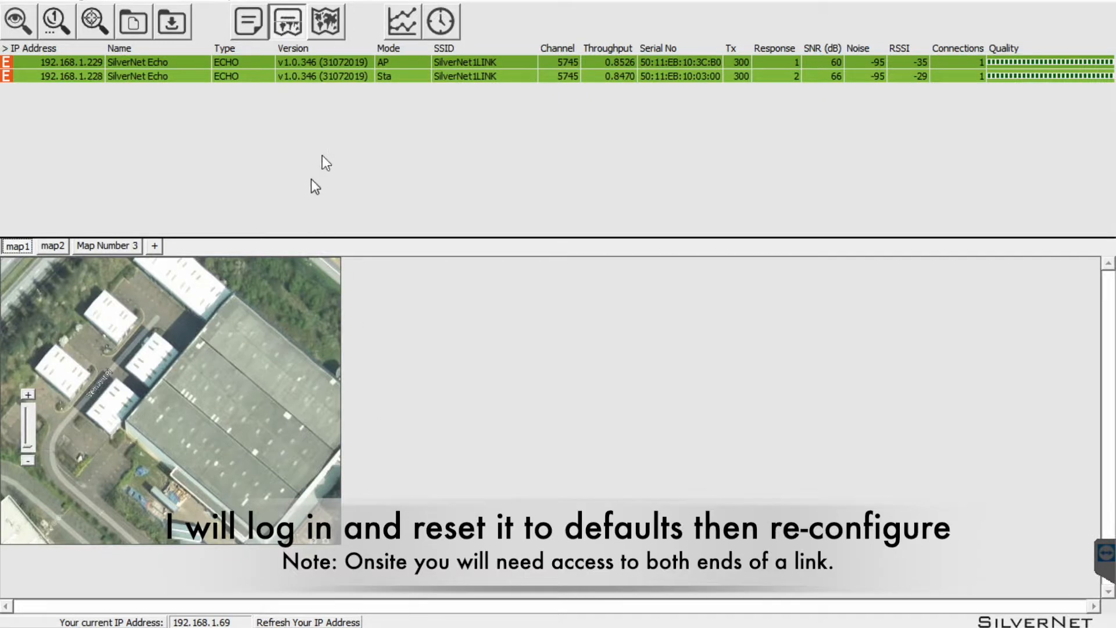
Log into radio 192.168.1.229's web interface with default credentials and view its SYSTEM status (firmware 1.0.346).
right_click(316, 79)
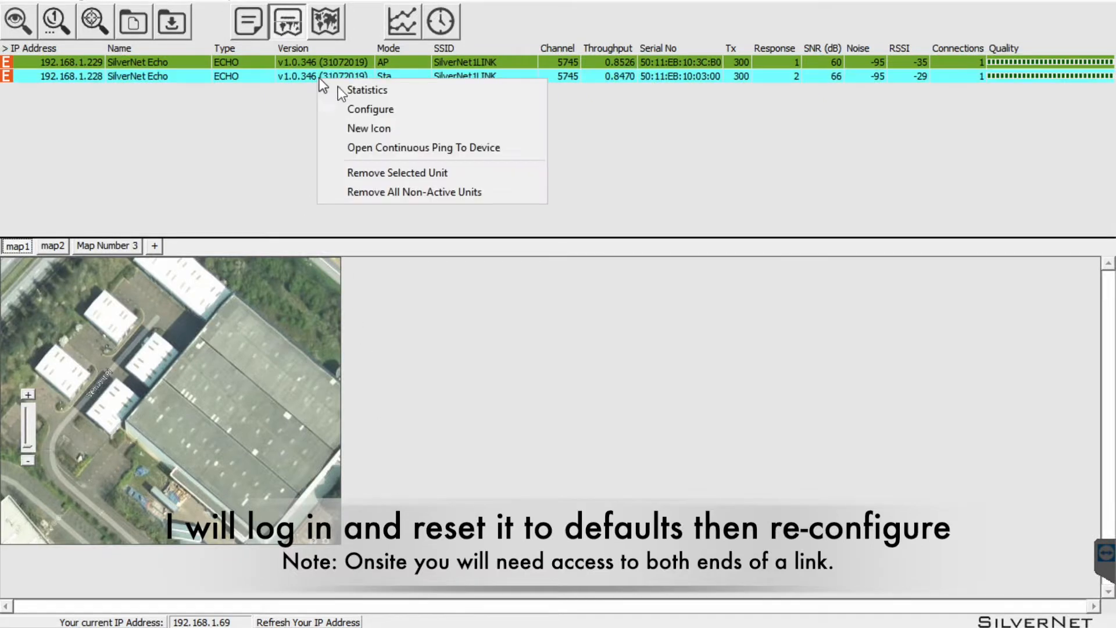
left_click(381, 110)
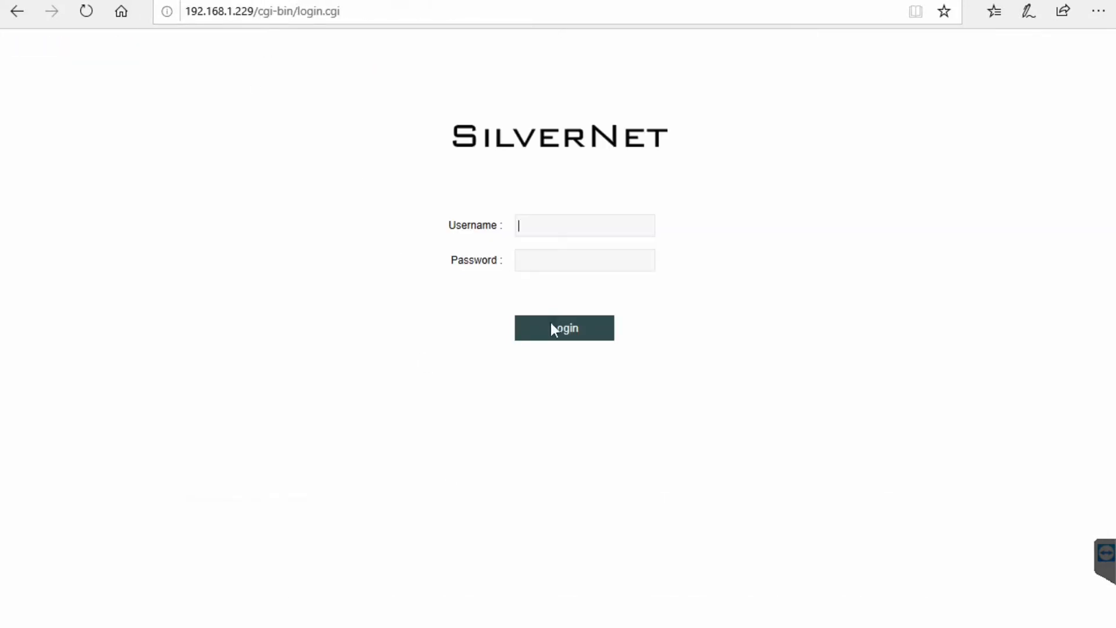
type("admin")
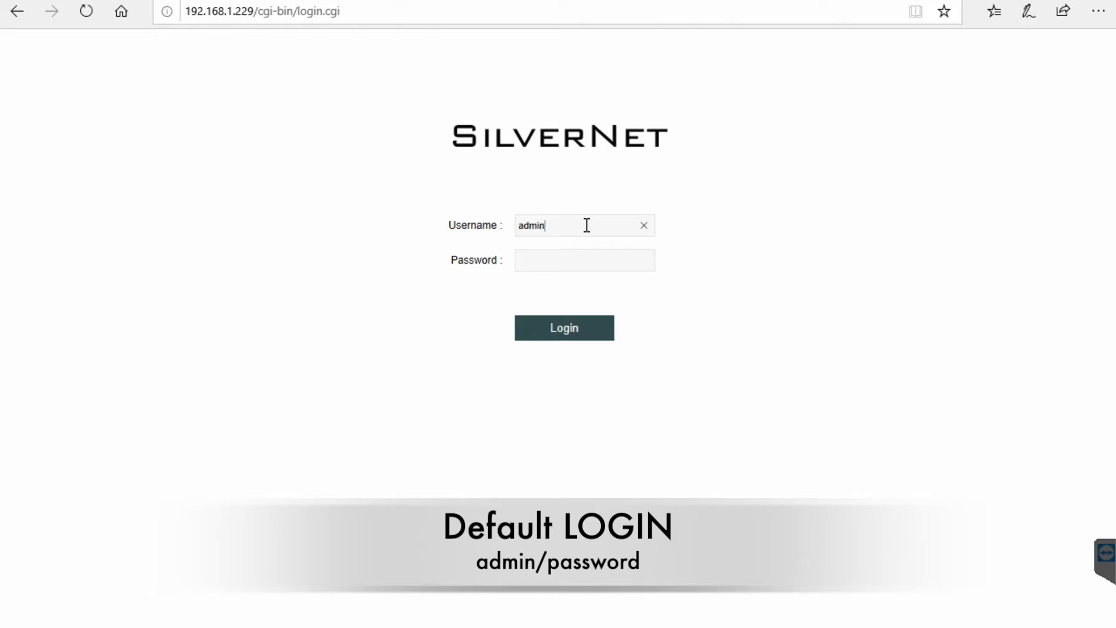
key("Tab")
type("password")
key("Return")
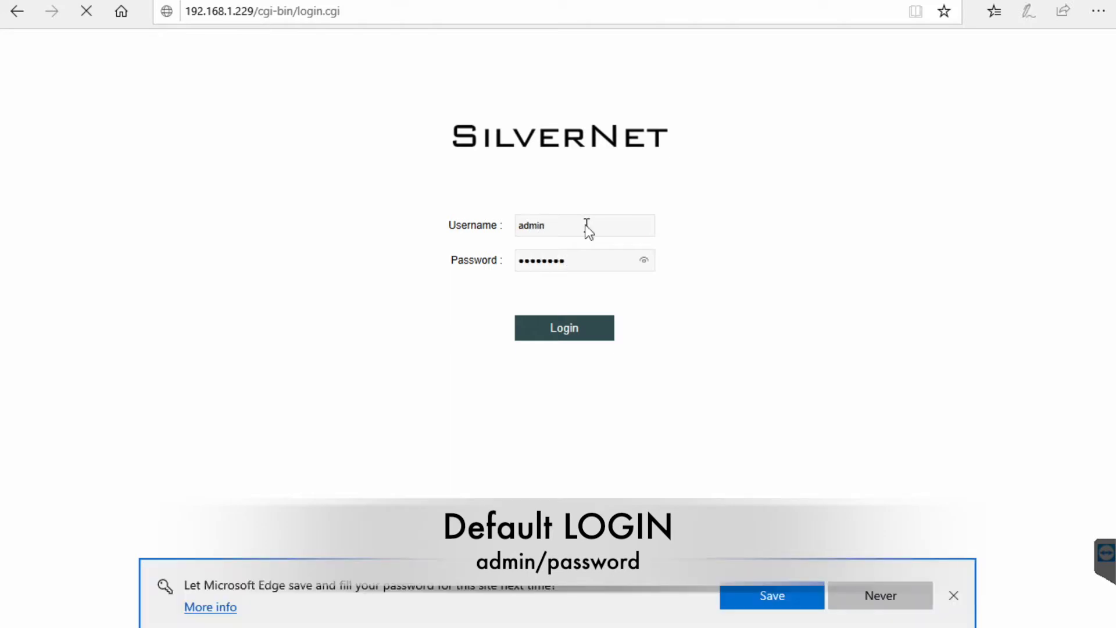
left_click(879, 599)
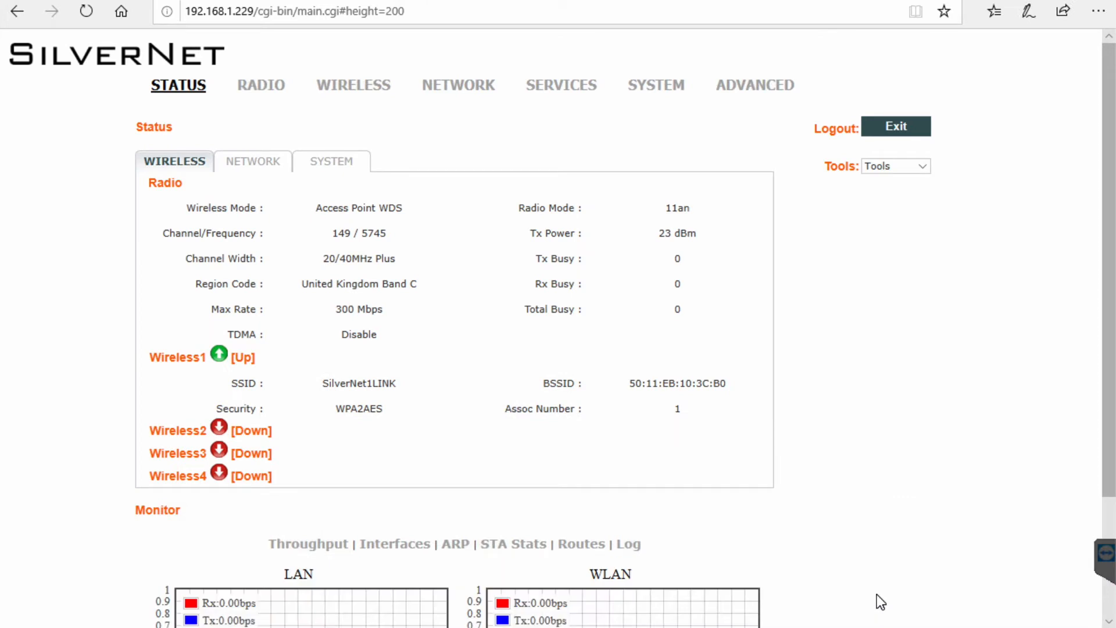
left_click(330, 167)
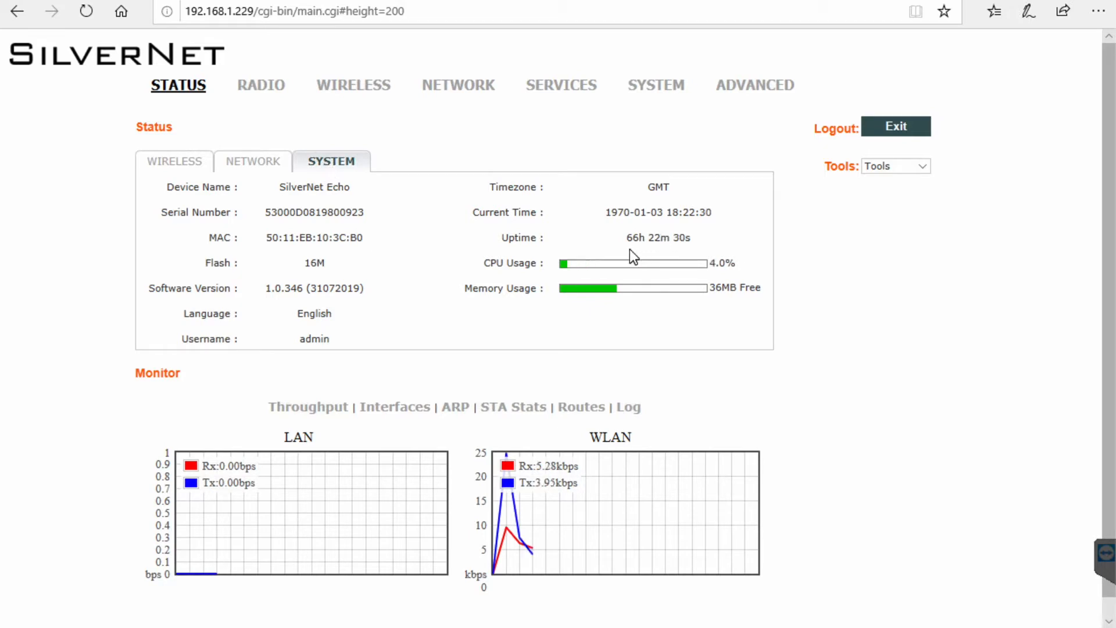
Restore radio 192.168.1.229 to factory defaults, then enter the username on the 192.168.1.228 login.
left_click(657, 89)
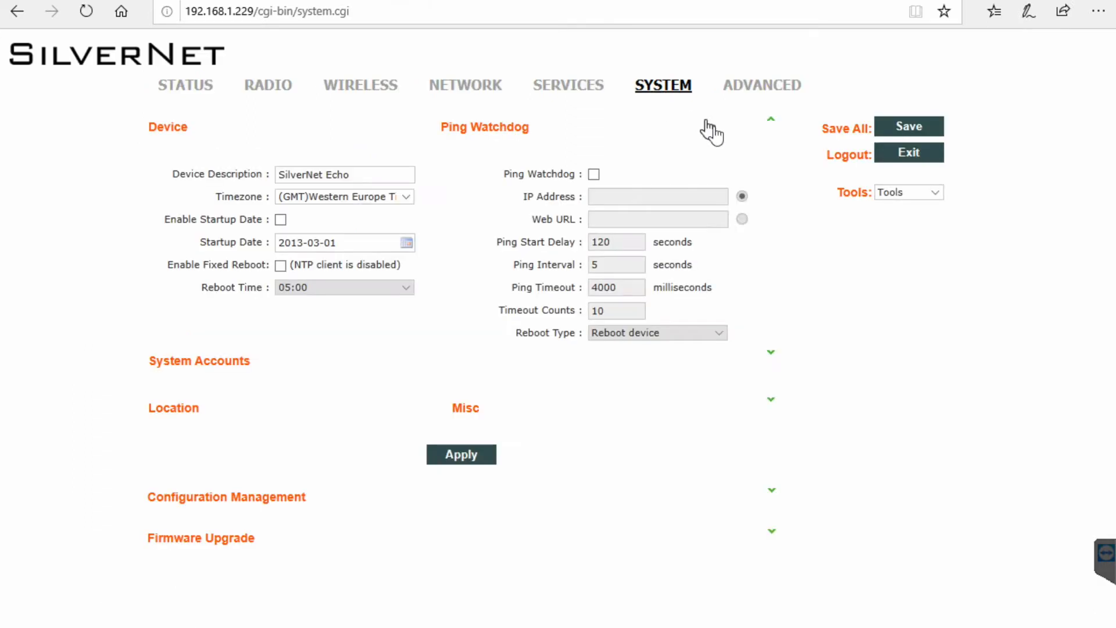
left_click(772, 492)
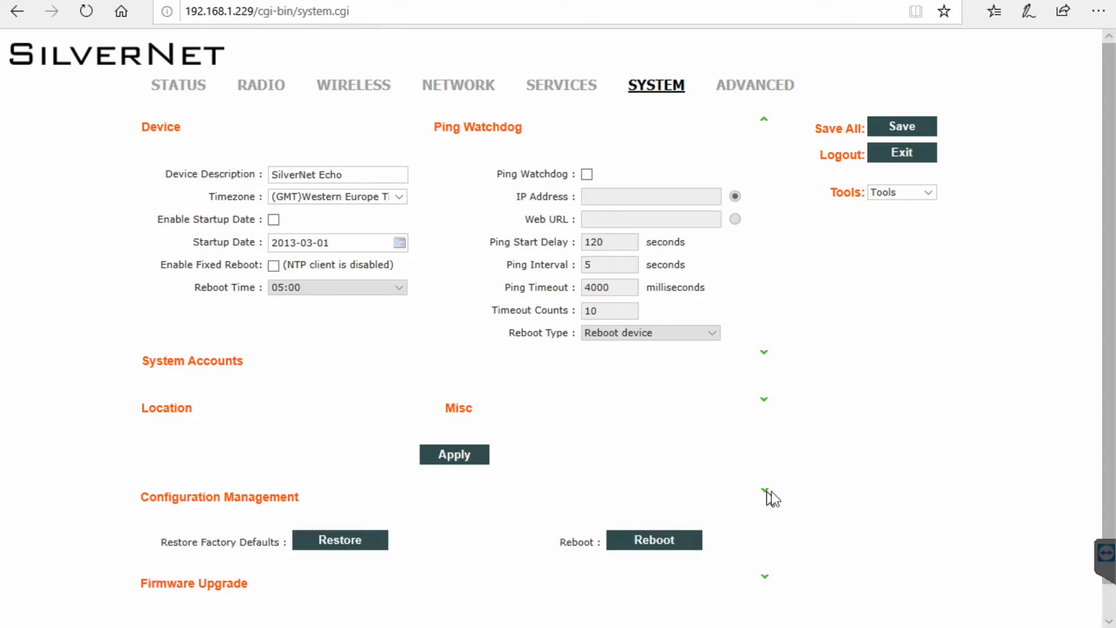
left_click(357, 546)
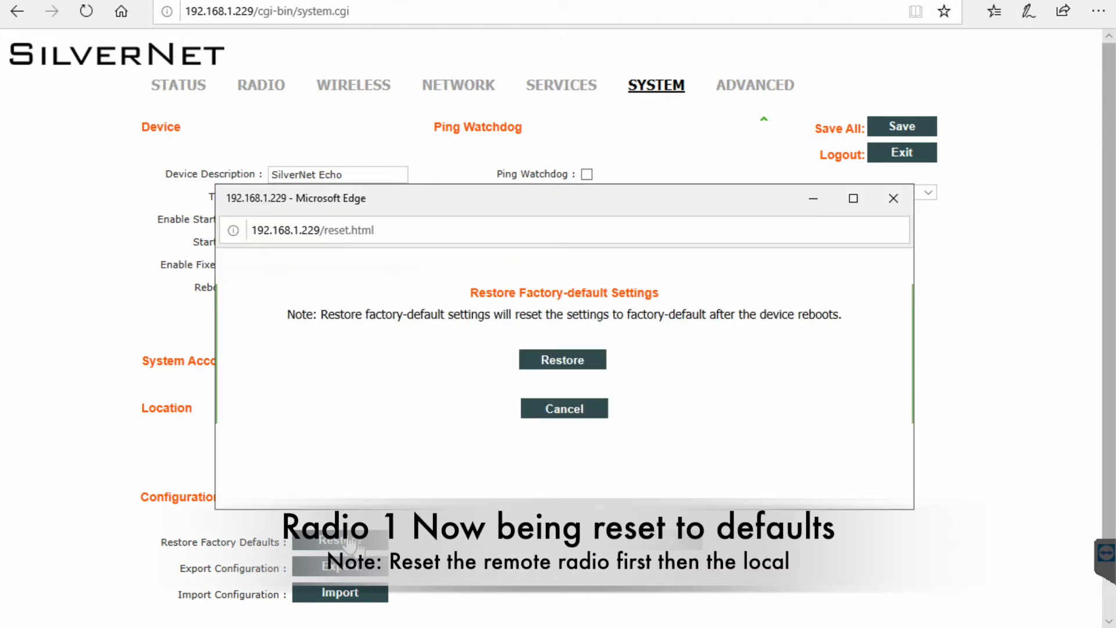
left_click(567, 360)
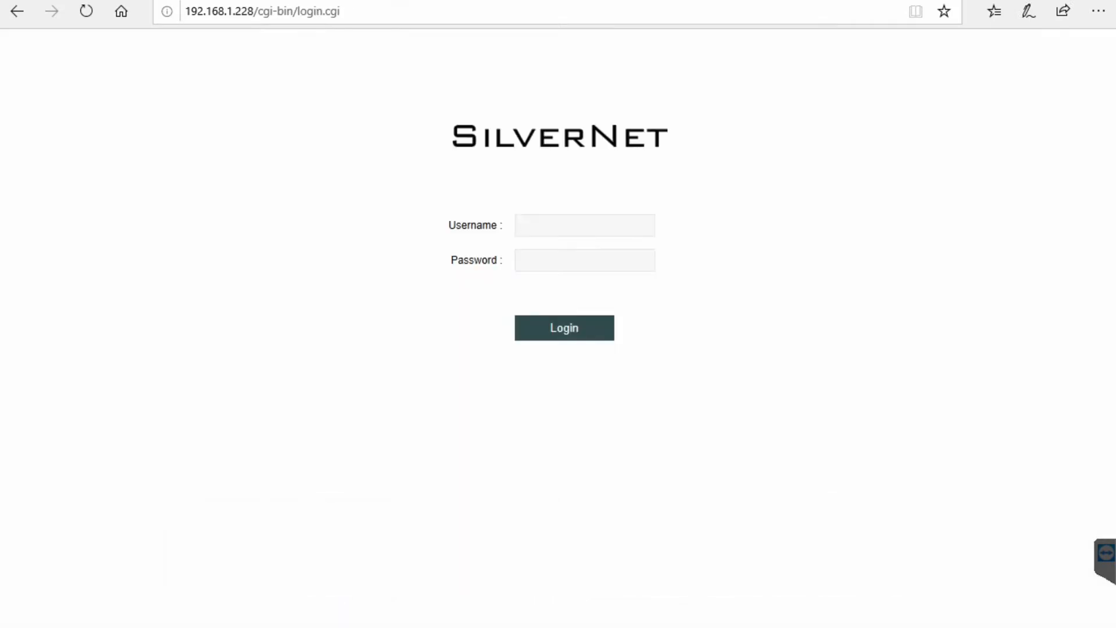
type("admin")
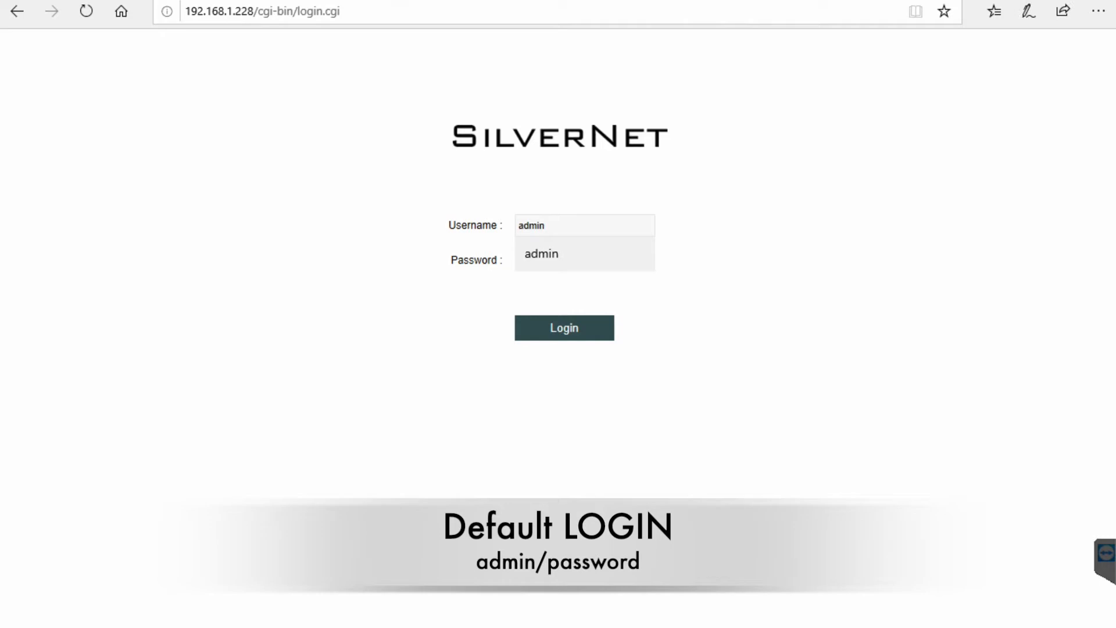
Log into radio 192.168.1.228 with the saved credentials, view its status, and open SYSTEM settings.
left_click(581, 250)
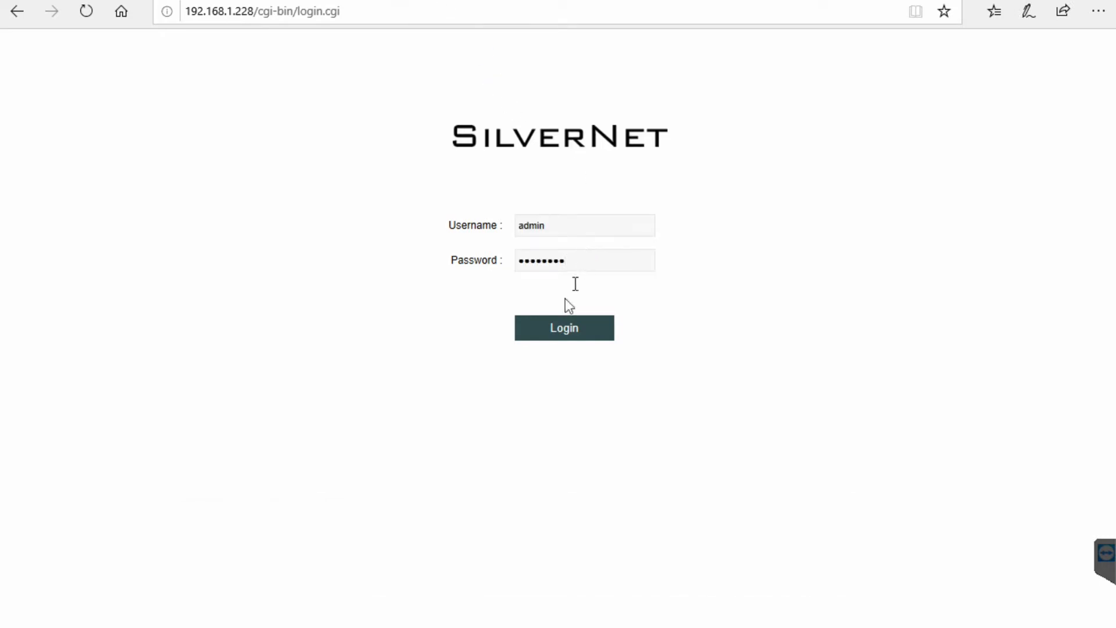
left_click(560, 336)
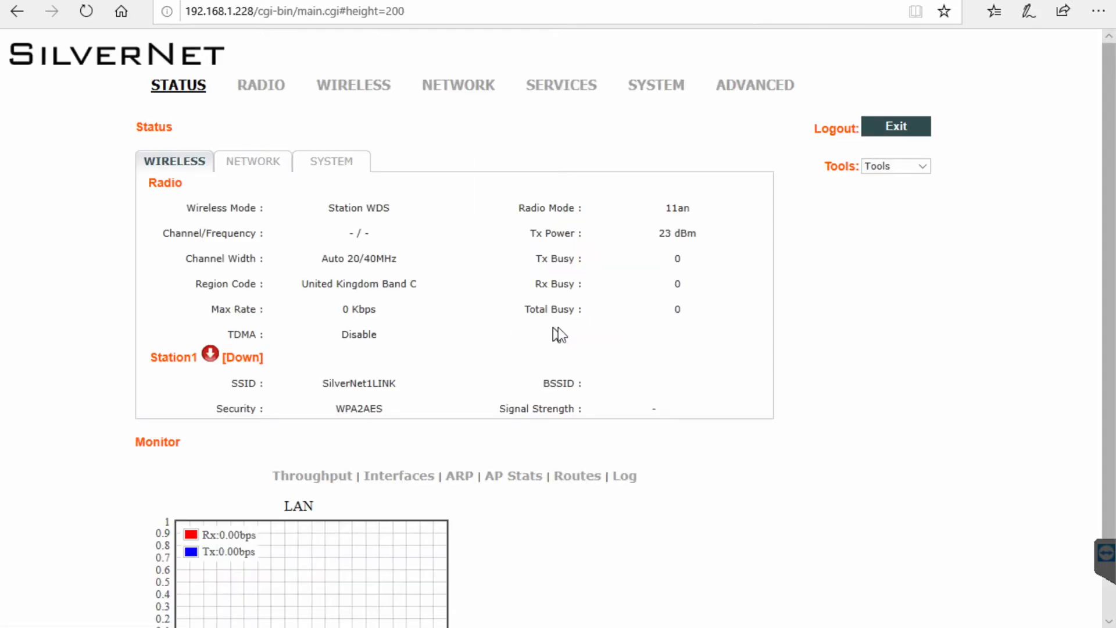
left_click(329, 166)
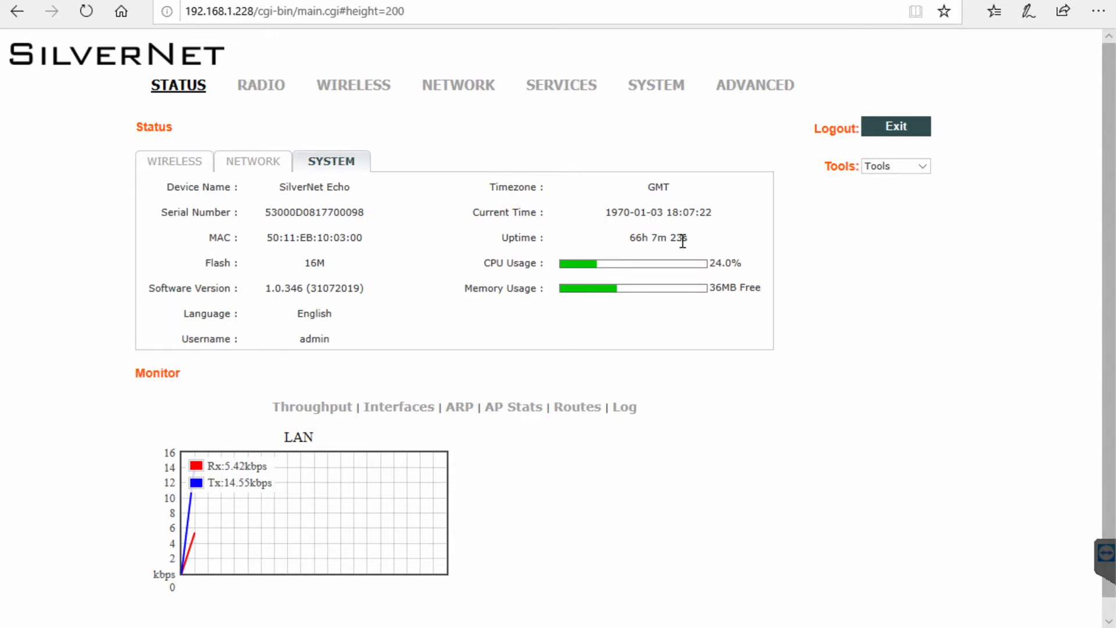
left_click(660, 86)
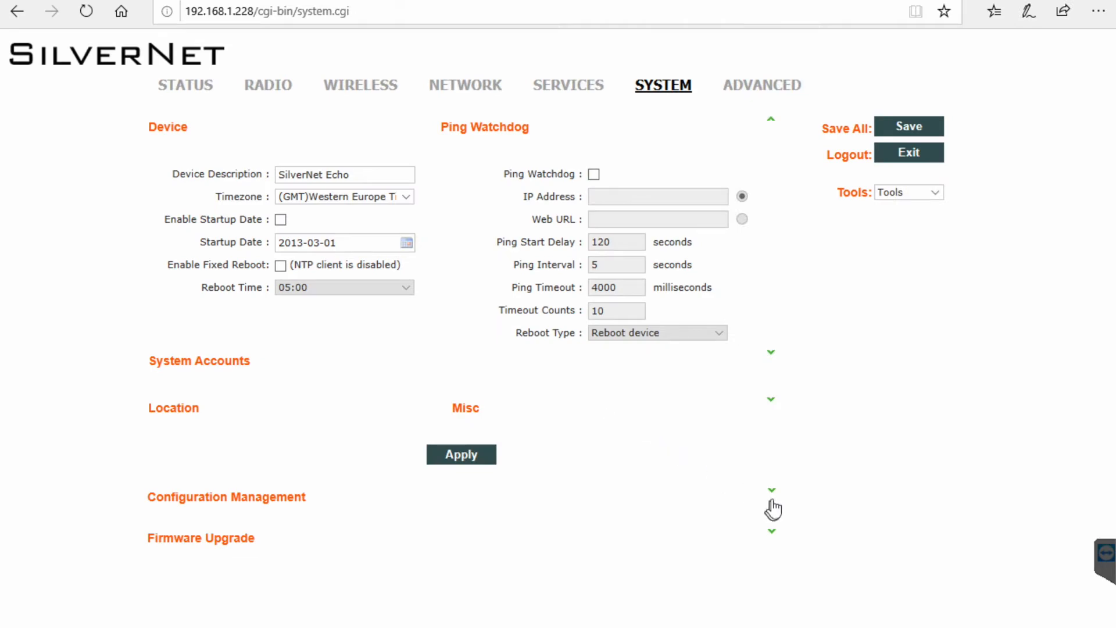
Restore radio 192.168.1.228 to factory defaults and close all Edge tabs.
left_click(772, 492)
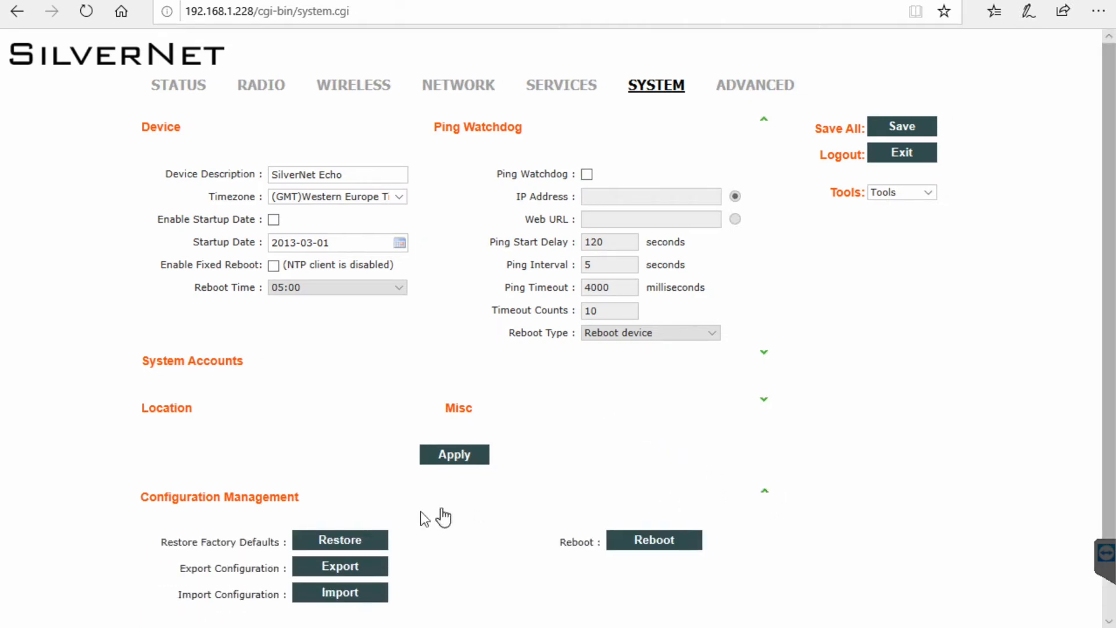
left_click(345, 544)
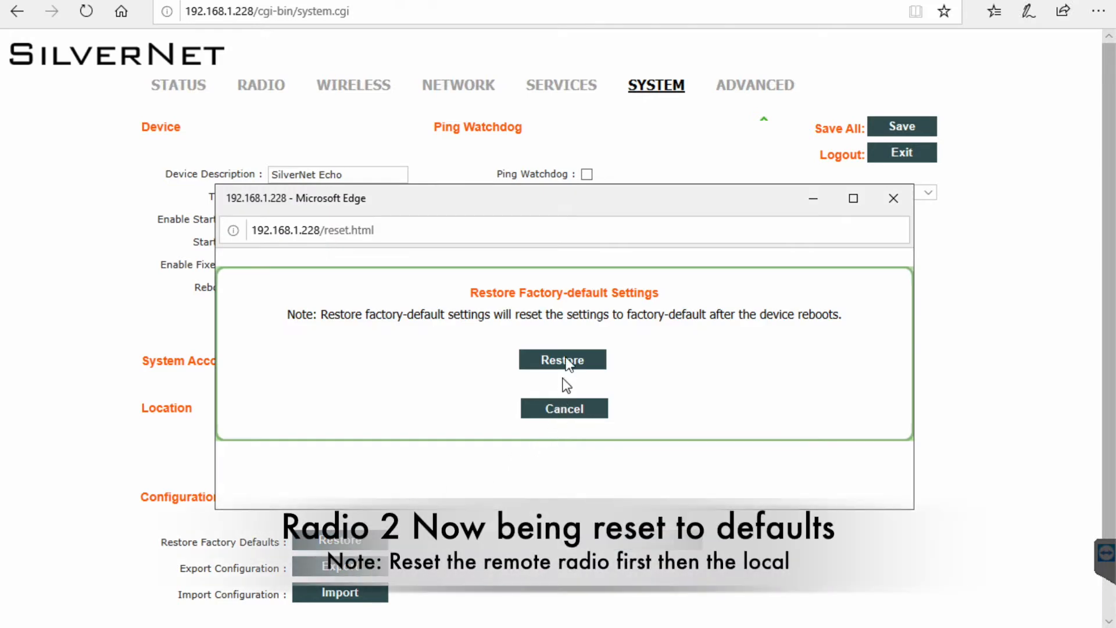
left_click(562, 360)
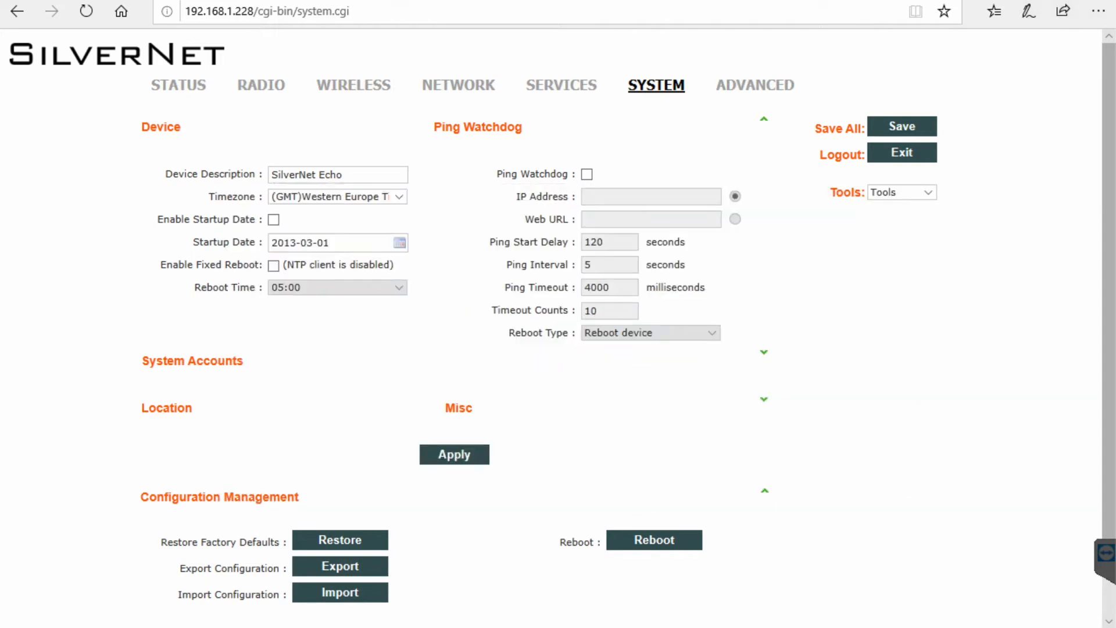
key("alt+F4")
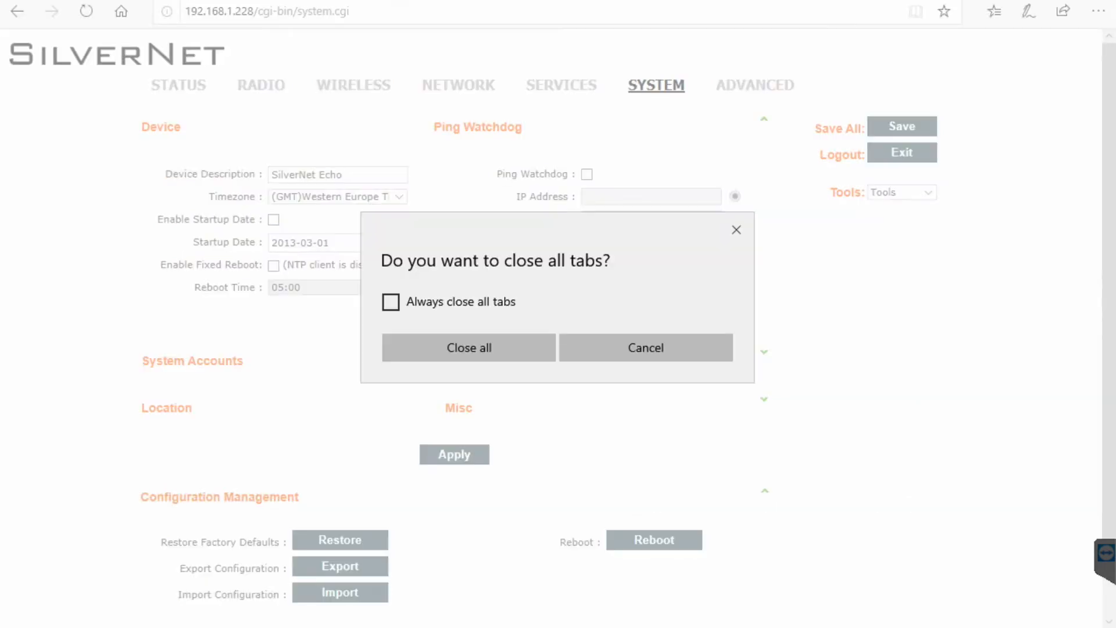
left_click(484, 344)
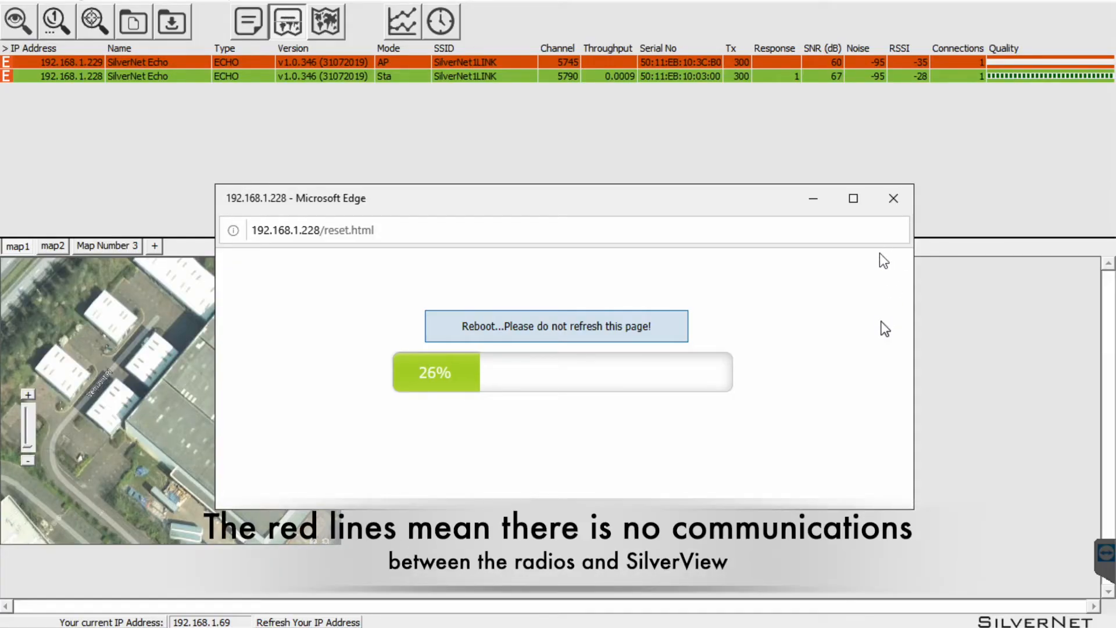
Close both radios' reboot windows.
left_click(893, 197)
left_click(895, 198)
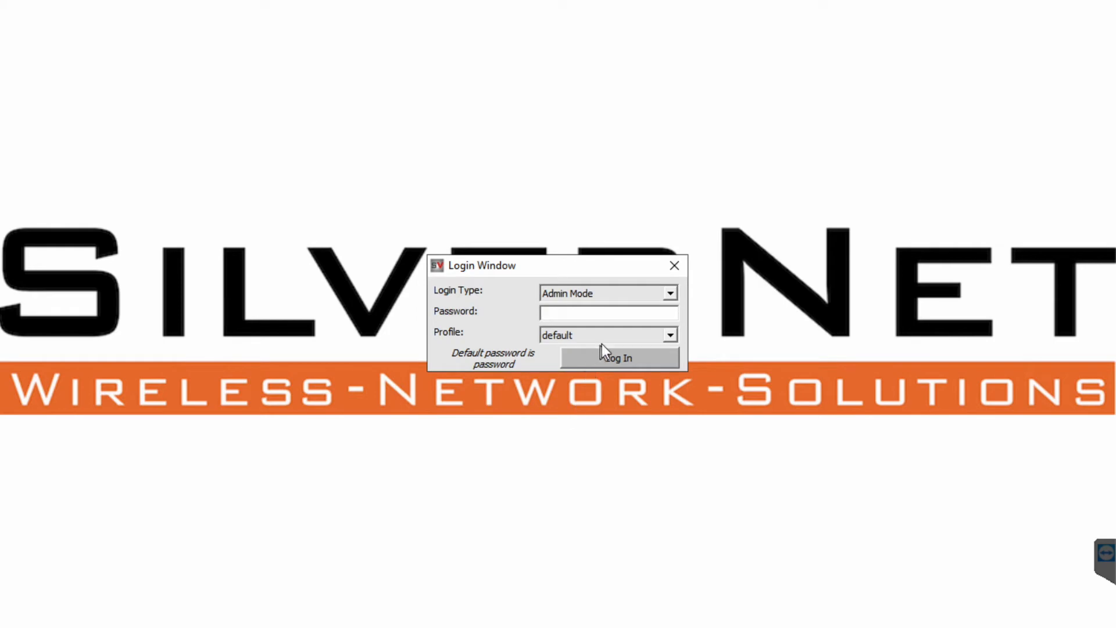
Create a new profile named 'ECHO G2', logging in with the admin password.
left_click(669, 335)
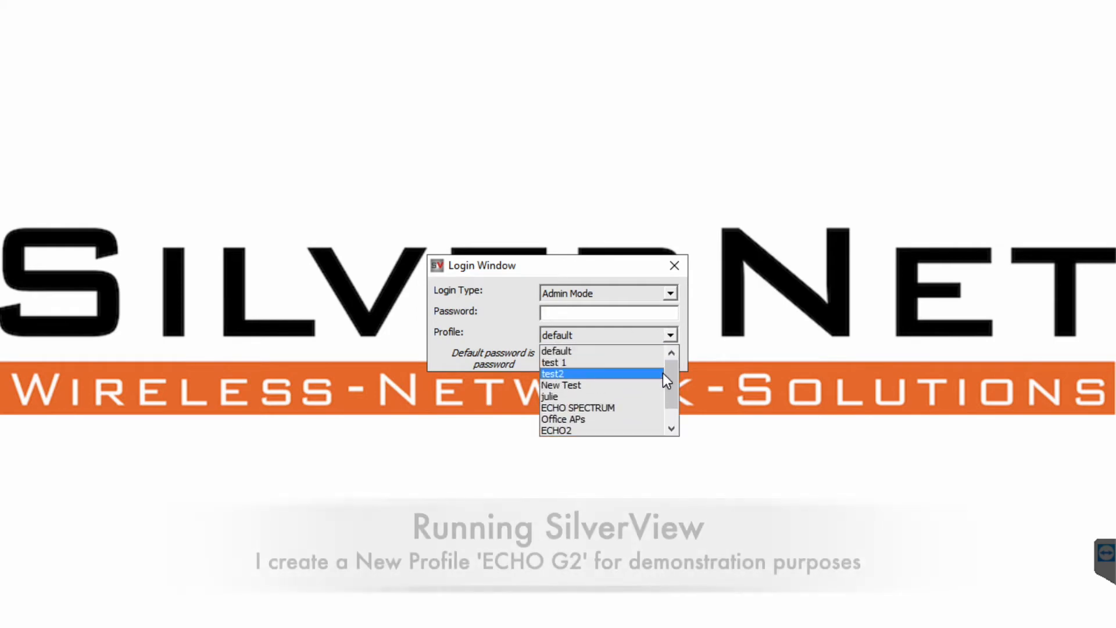
scroll(671, 385, "down", 1)
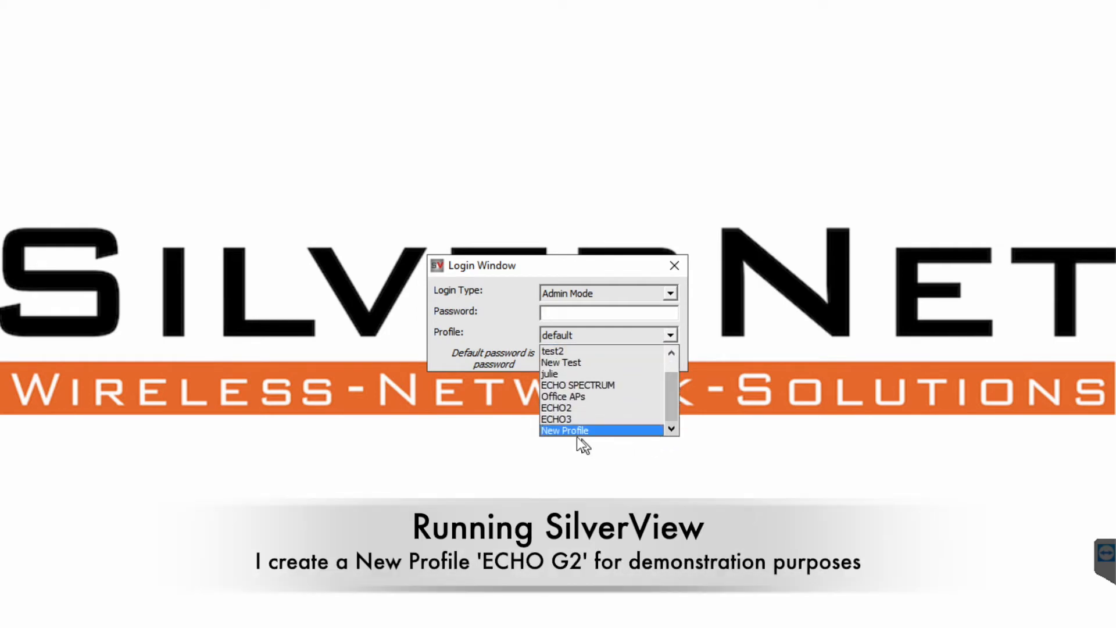
left_click(568, 431)
left_click(586, 314)
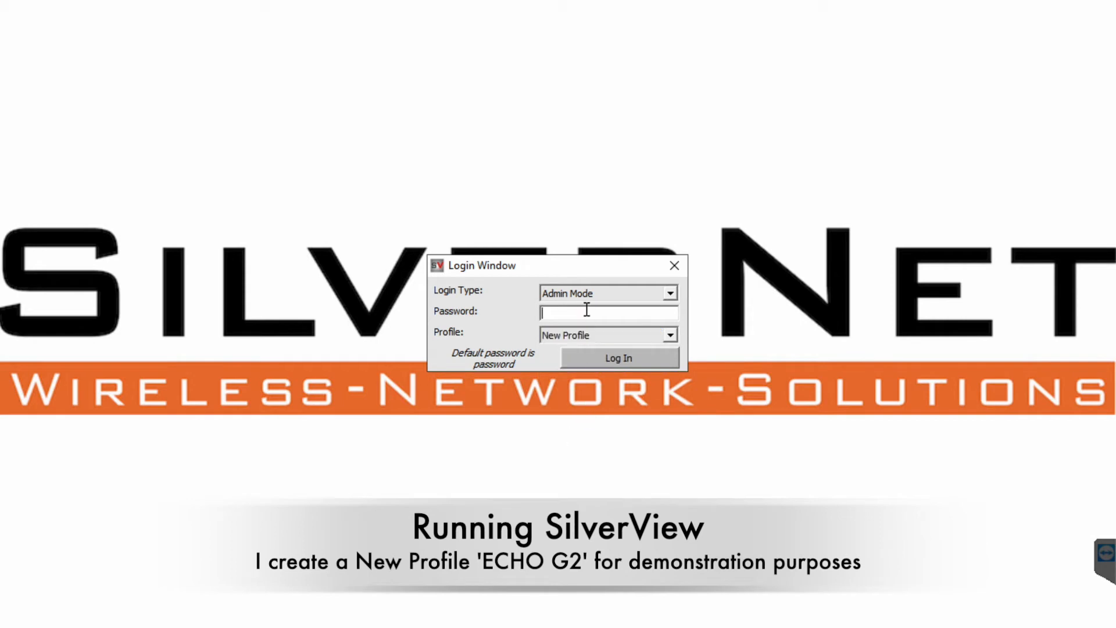
type("password")
left_click(614, 358)
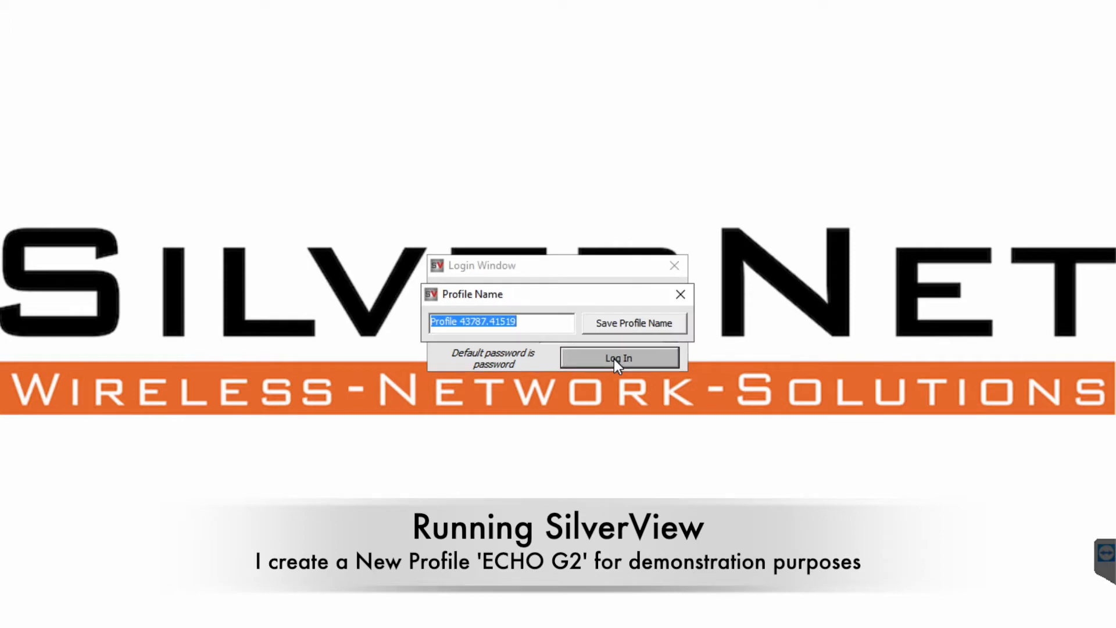
type("ECHO G2")
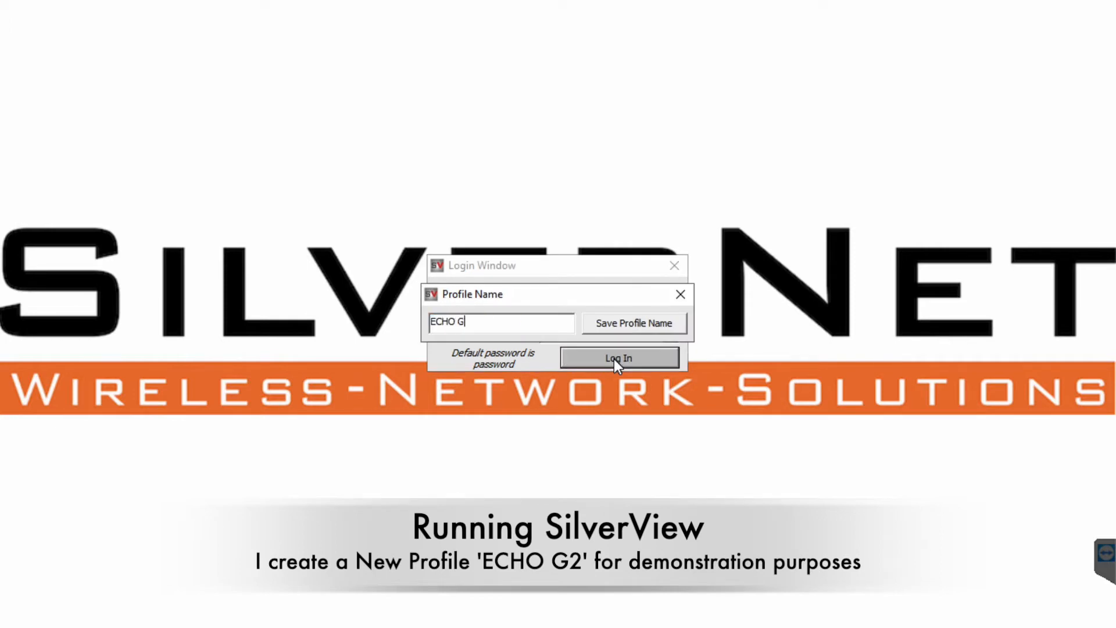
left_click(642, 331)
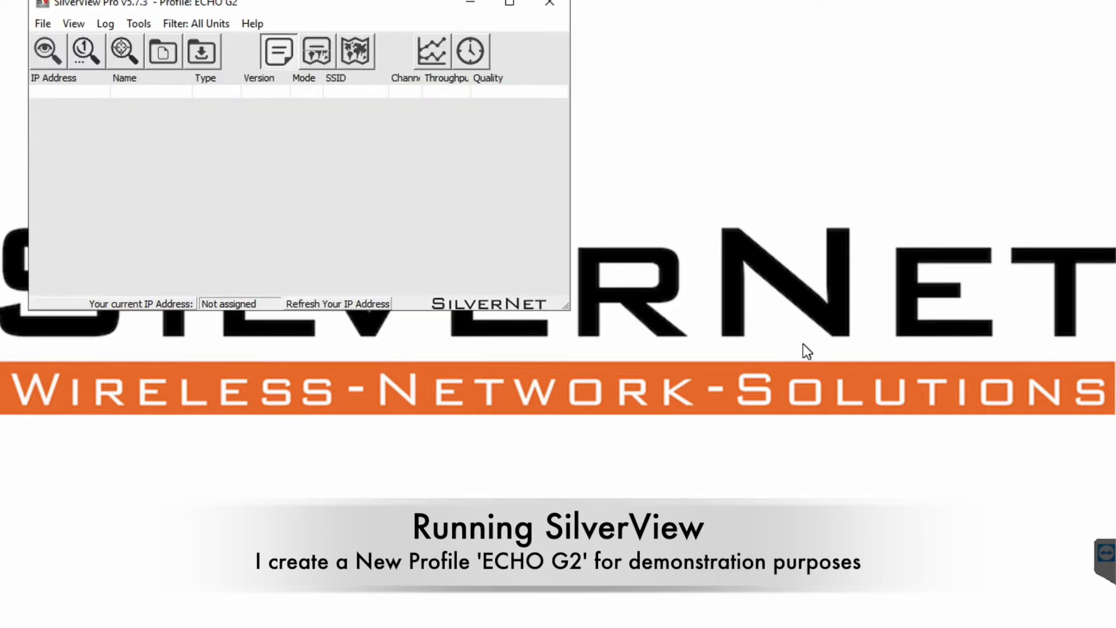
Maximize SilverView Pro, show the map panel, and enlarge the site map area.
left_click(510, 4)
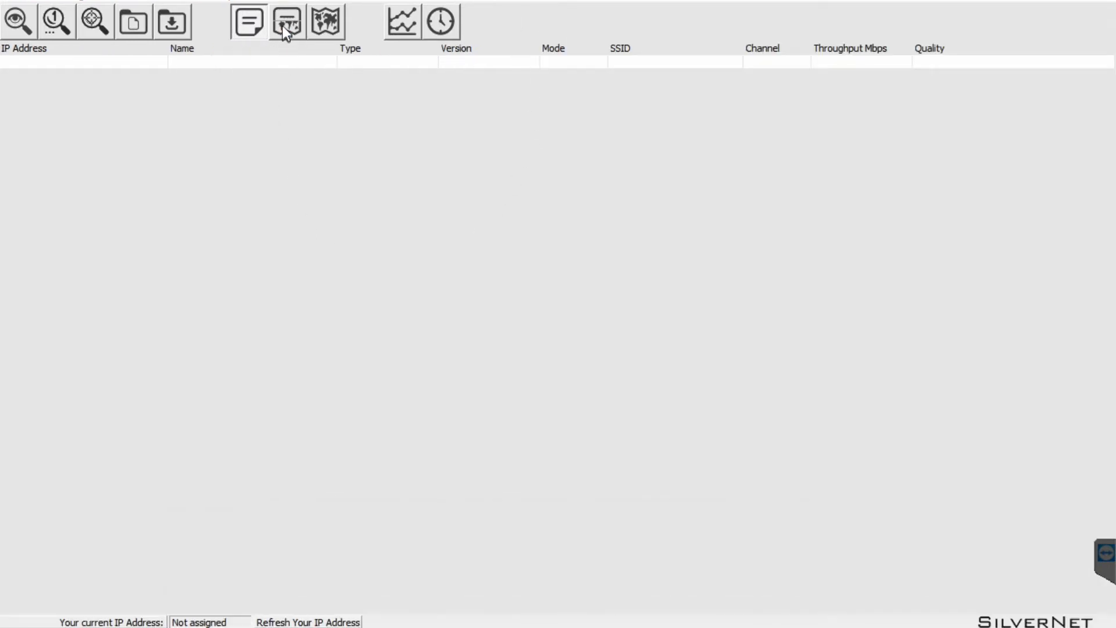
left_click(287, 29)
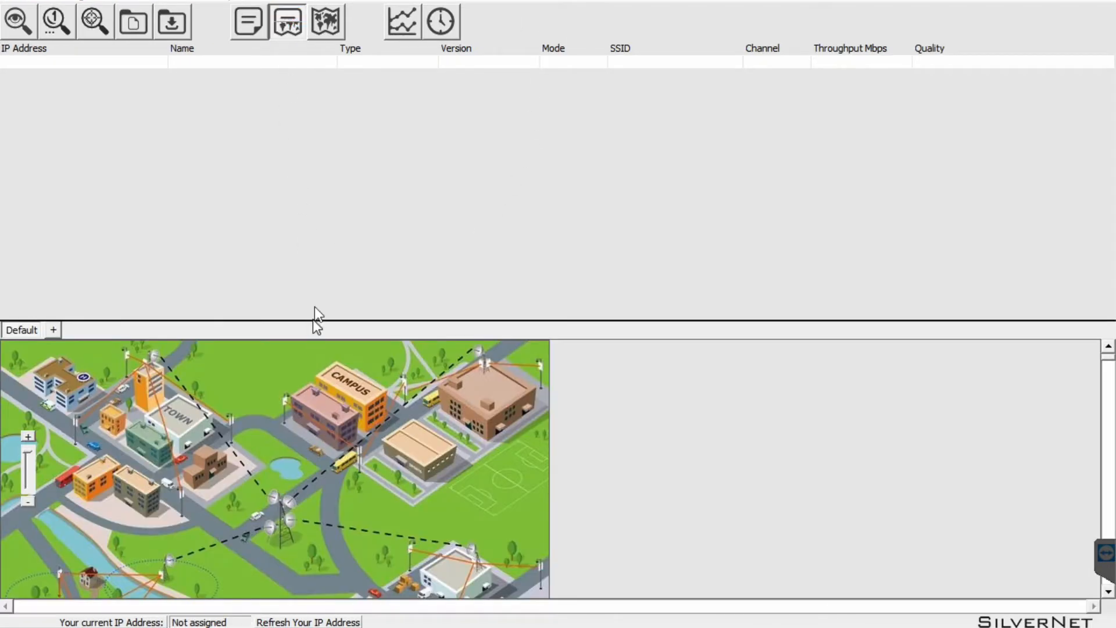
left_click_drag(324, 319, 338, 184)
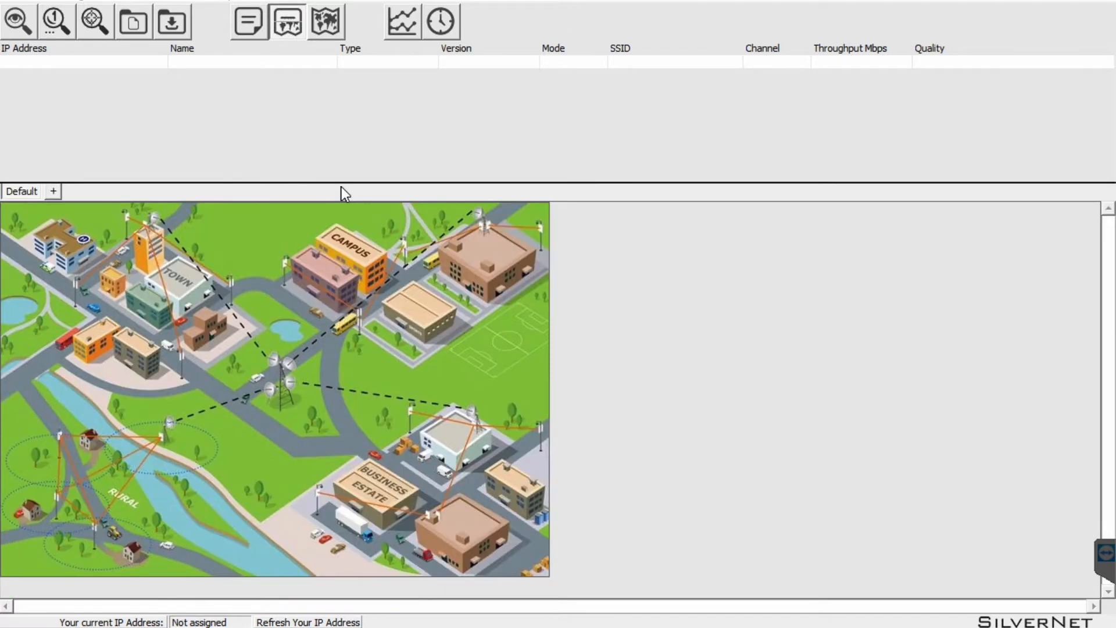
Run Unit Discovery on local interface 192.168.1.69, finding the Echo radio at 192.168.1.2.
left_click(18, 22)
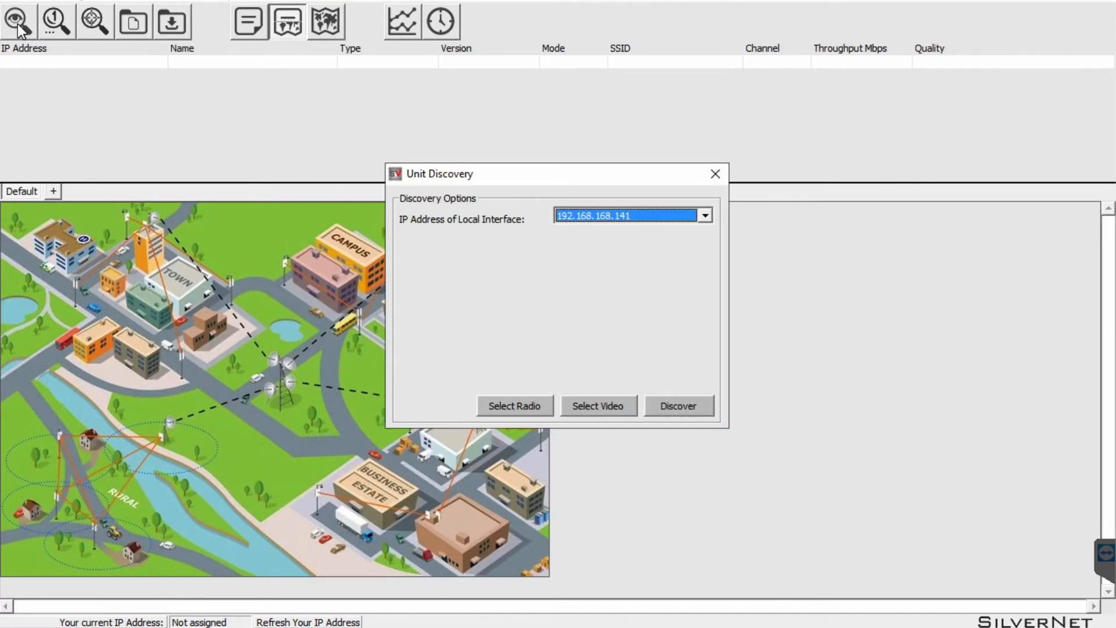
left_click(706, 216)
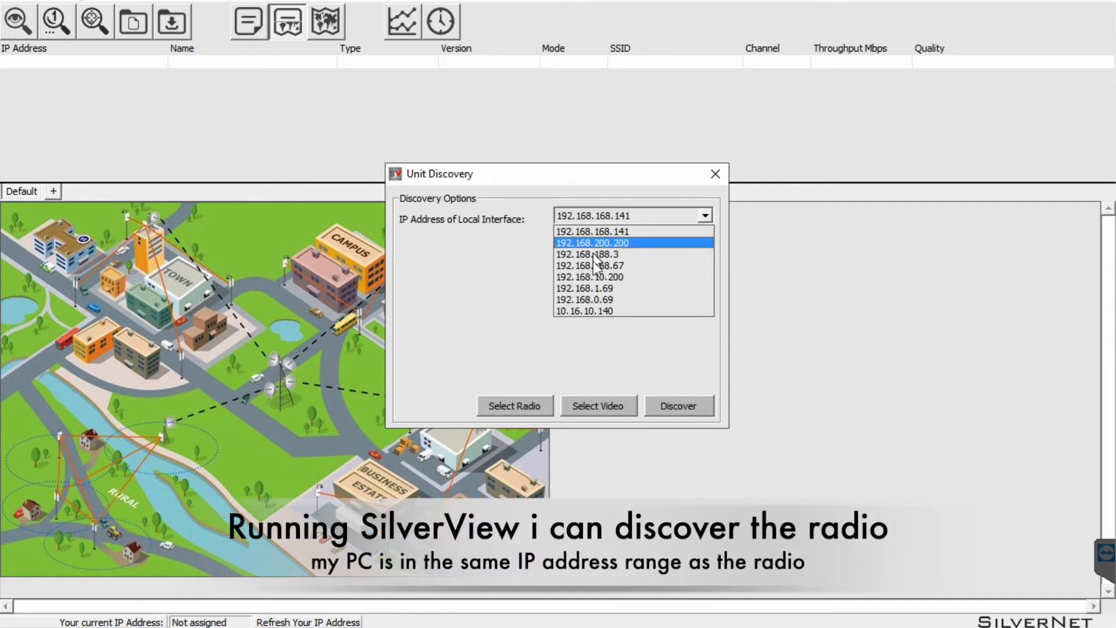
left_click(632, 289)
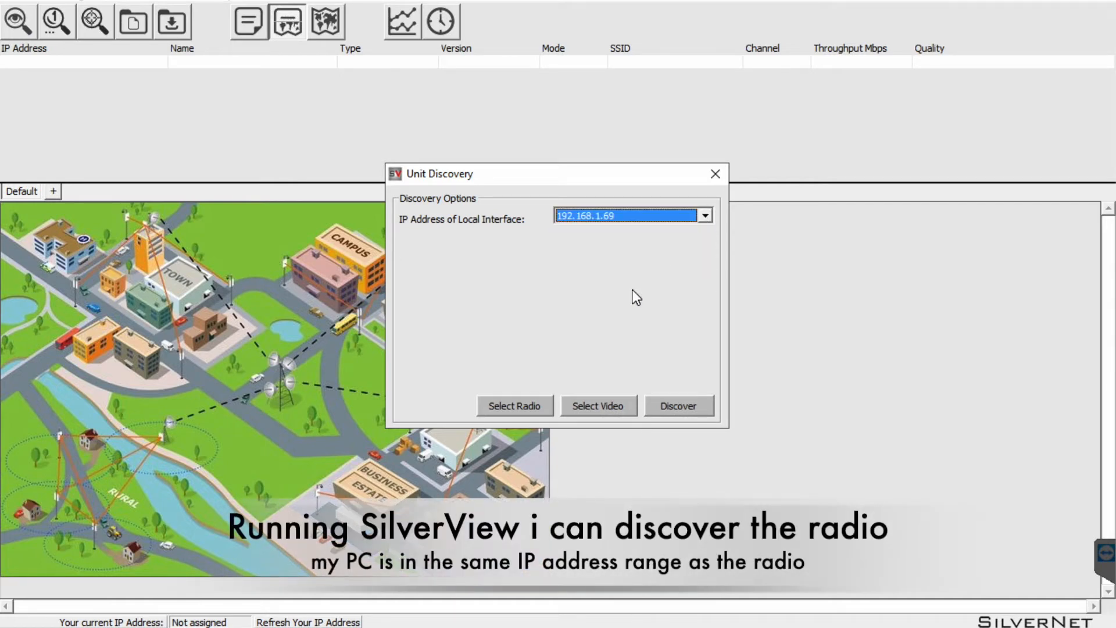
left_click(681, 409)
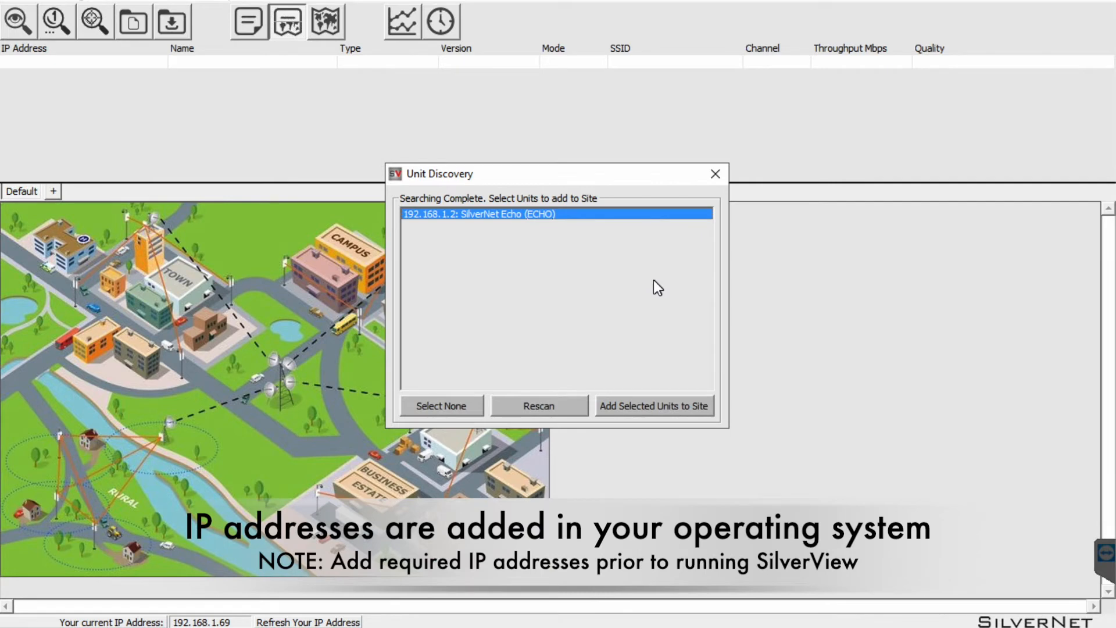
Add the 192.168.1.2 Echo radio to the site, show an UpTime column, and open its web login.
left_click(636, 408)
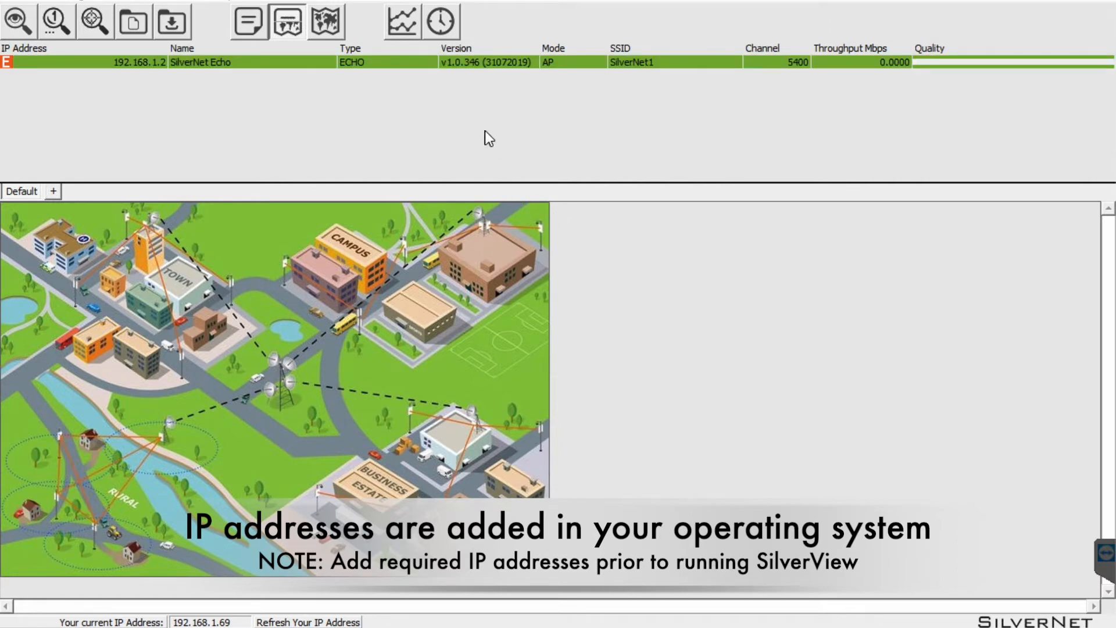
right_click(761, 47)
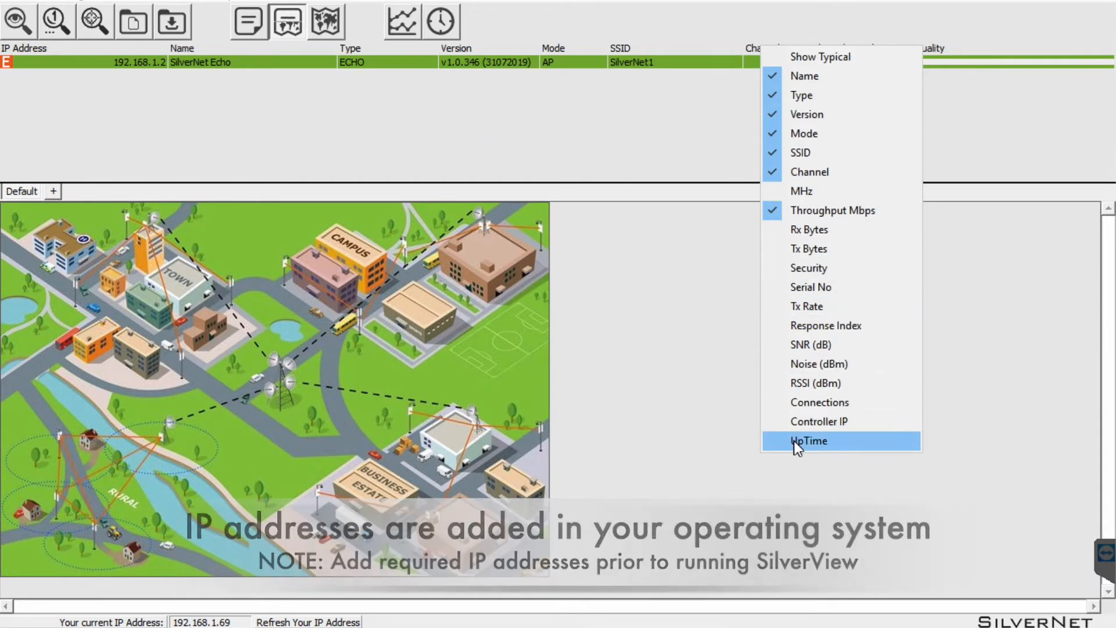
left_click(795, 441)
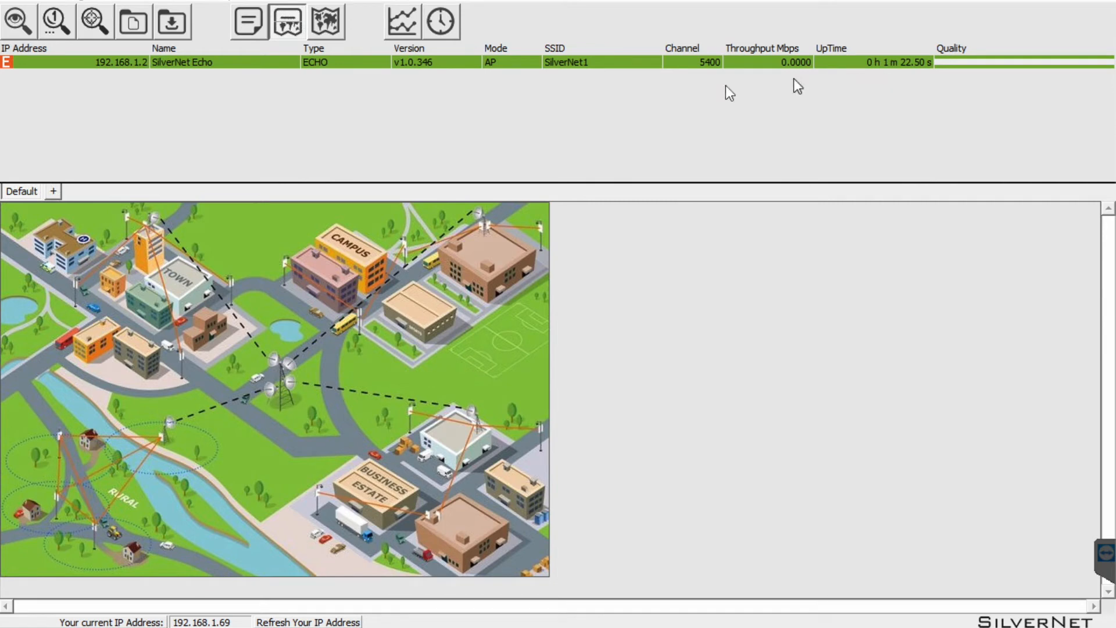
right_click(407, 63)
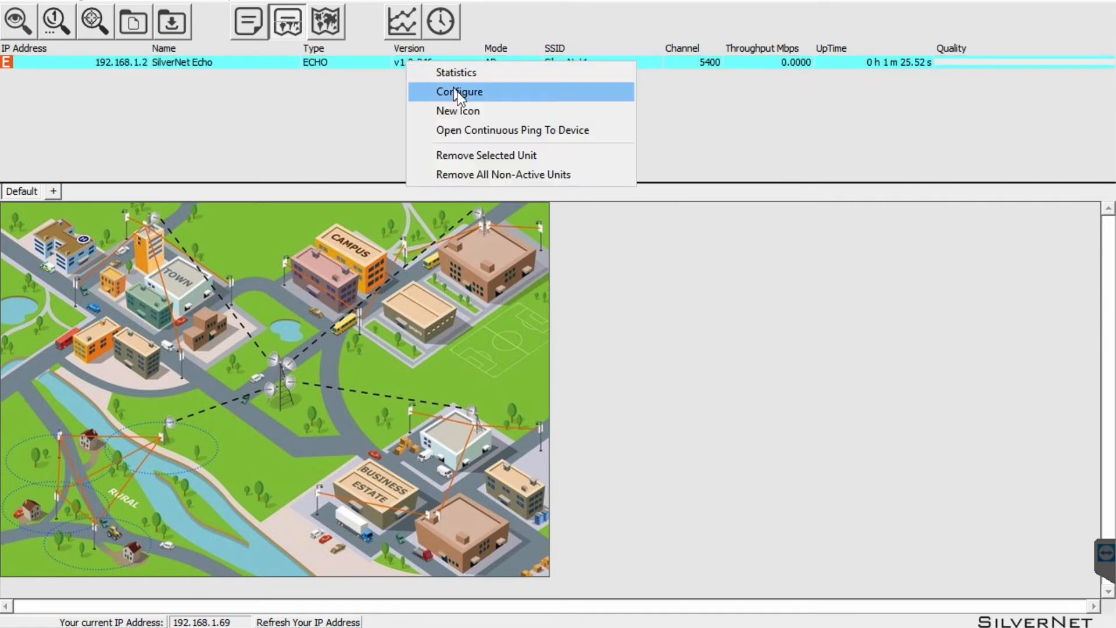
left_click(473, 93)
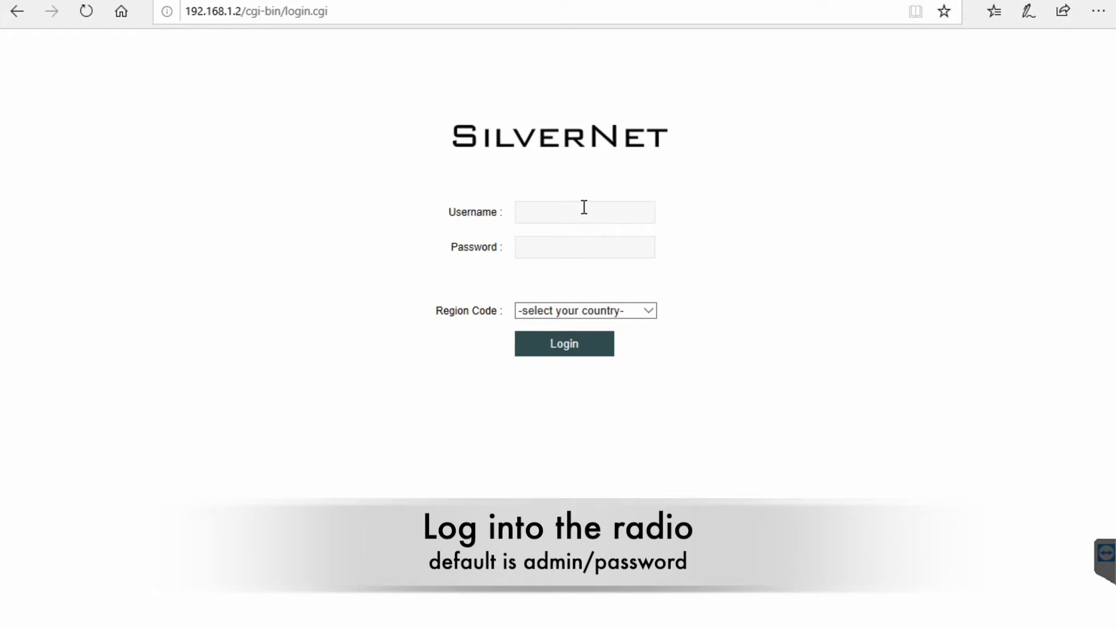
Log into the 192.168.1.2 radio with saved credentials and region code United Kingdom Band C.
type("admin")
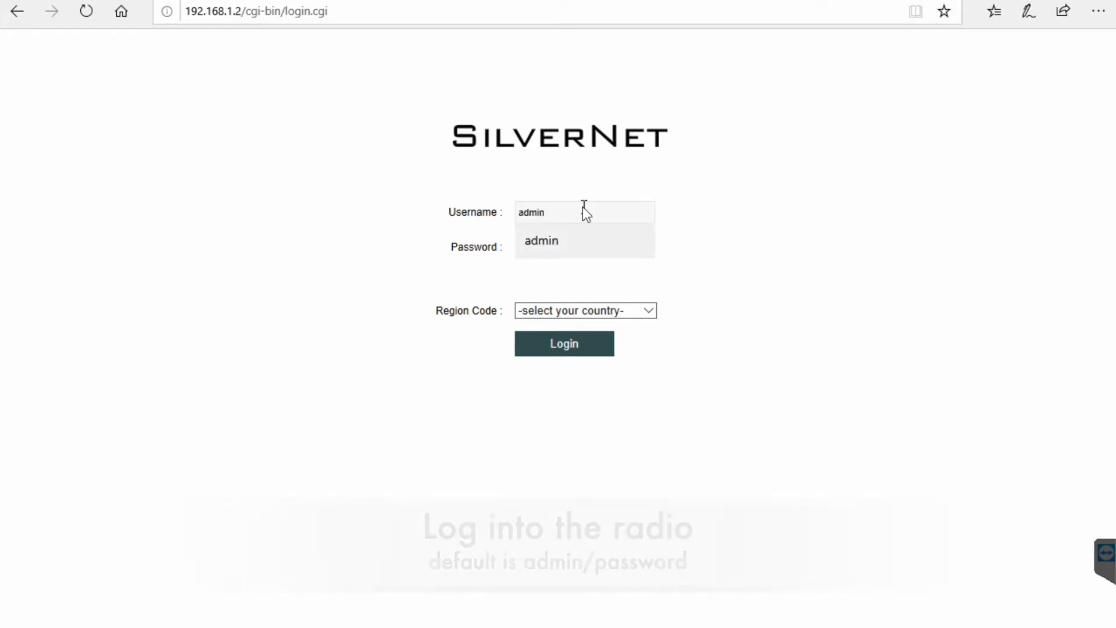
left_click(536, 241)
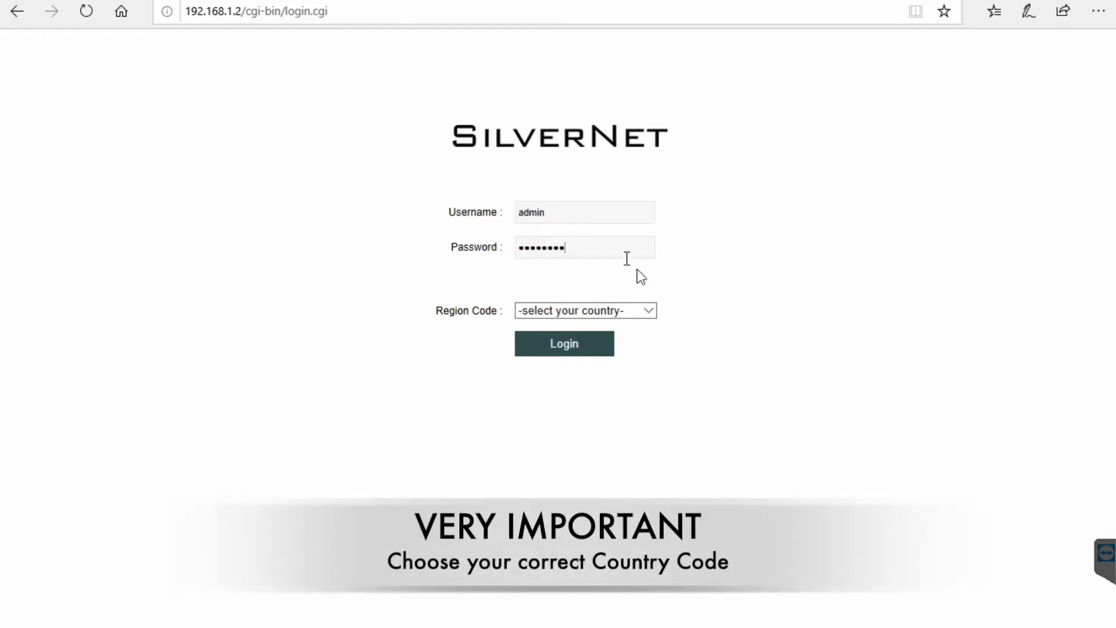
left_click(651, 310)
left_click_drag(655, 264, 655, 593)
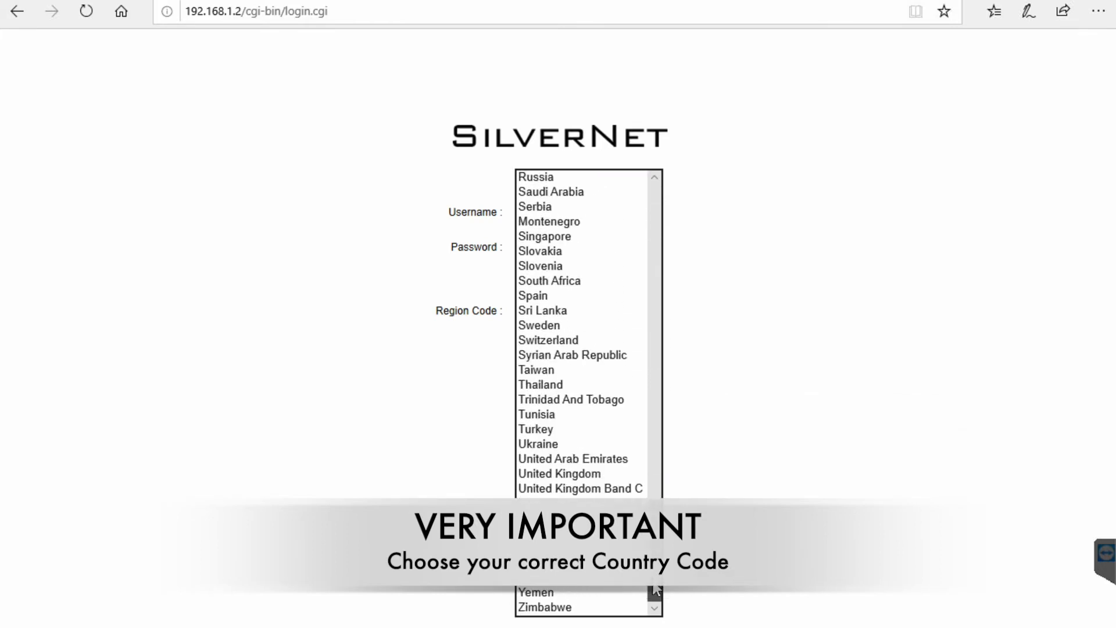
left_click(613, 488)
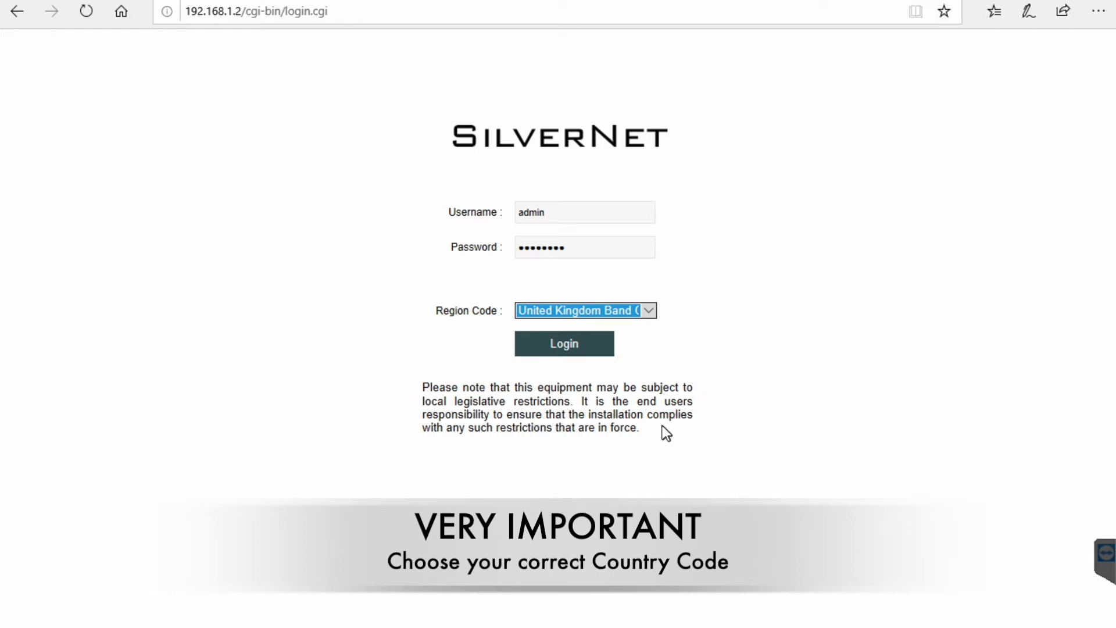
left_click(567, 345)
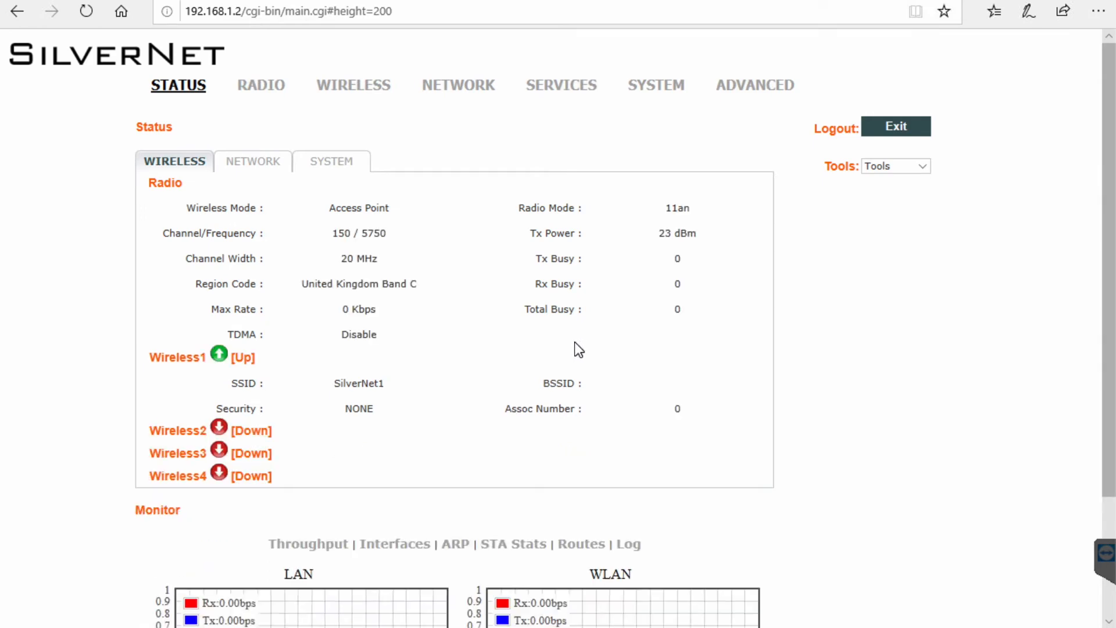
Set Access Point WDS mode, auto-adjusted EIRP limit, Auto 20/40 MHz width, and expand Advanced Settings.
left_click(265, 93)
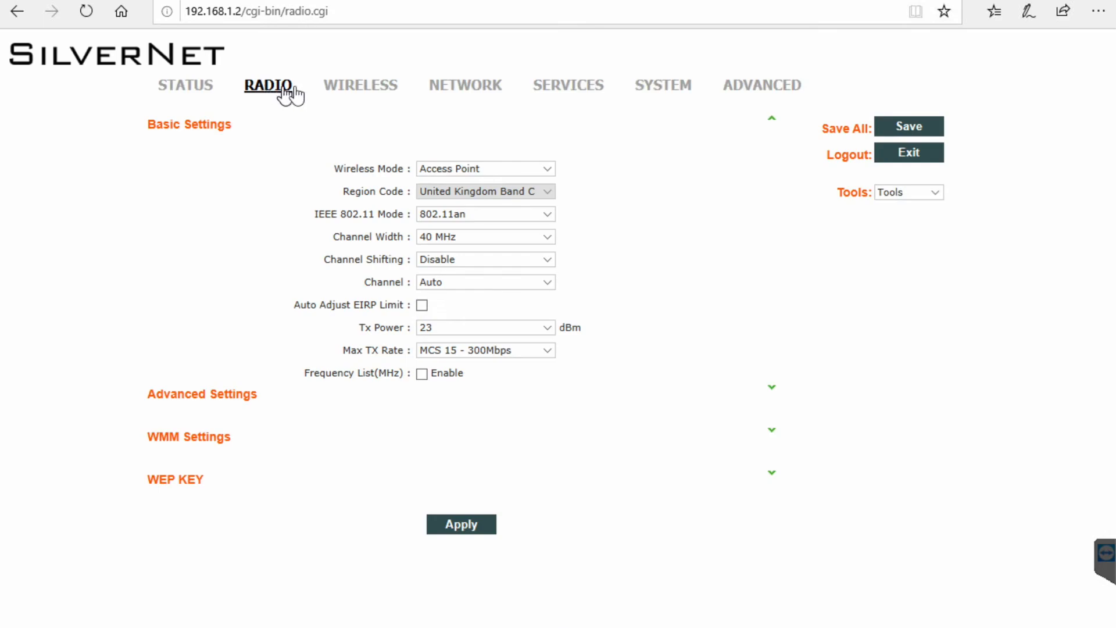
left_click(547, 170)
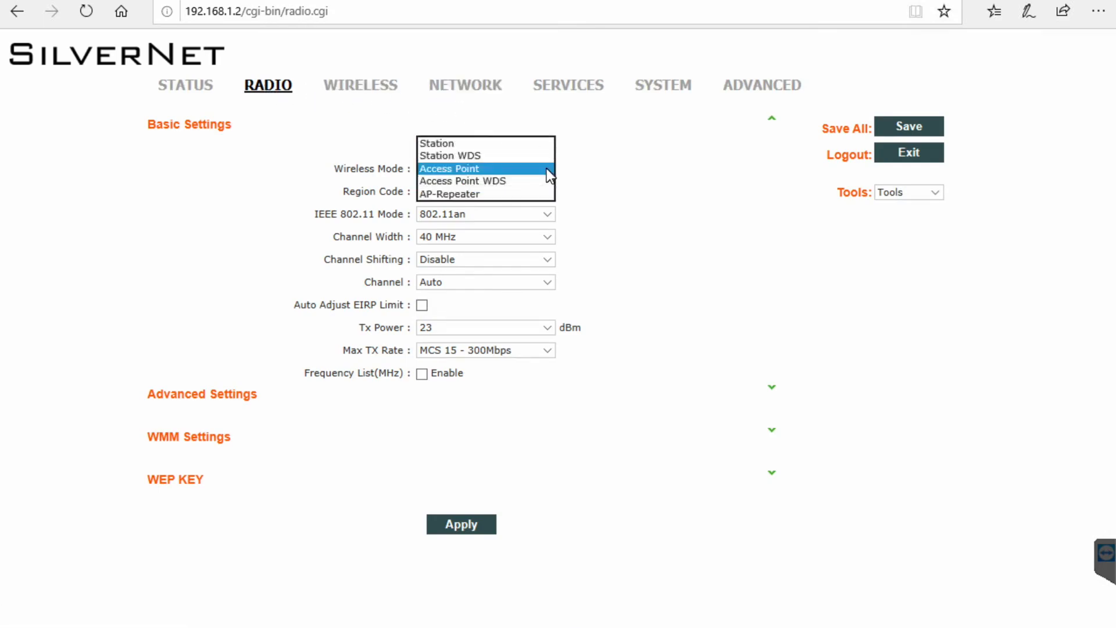
left_click(495, 181)
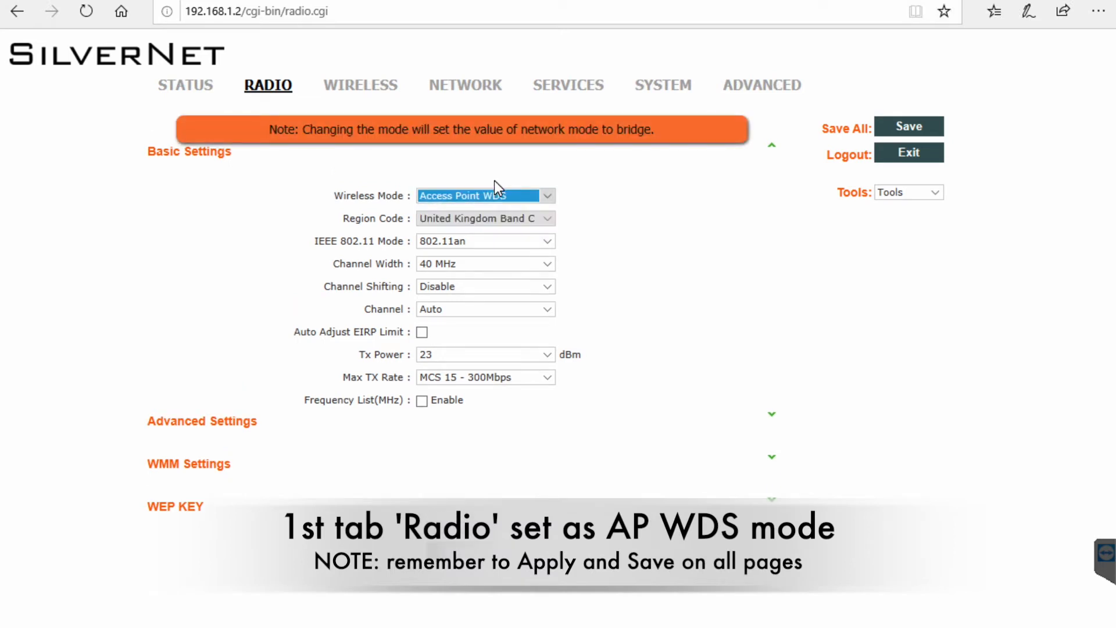
left_click(422, 332)
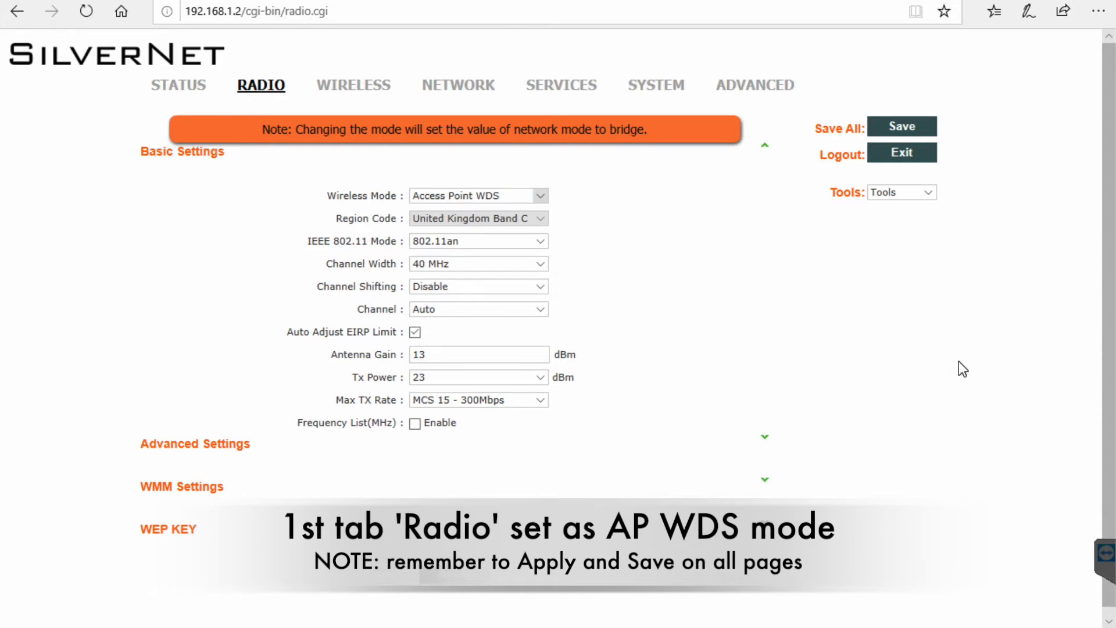
left_click(539, 265)
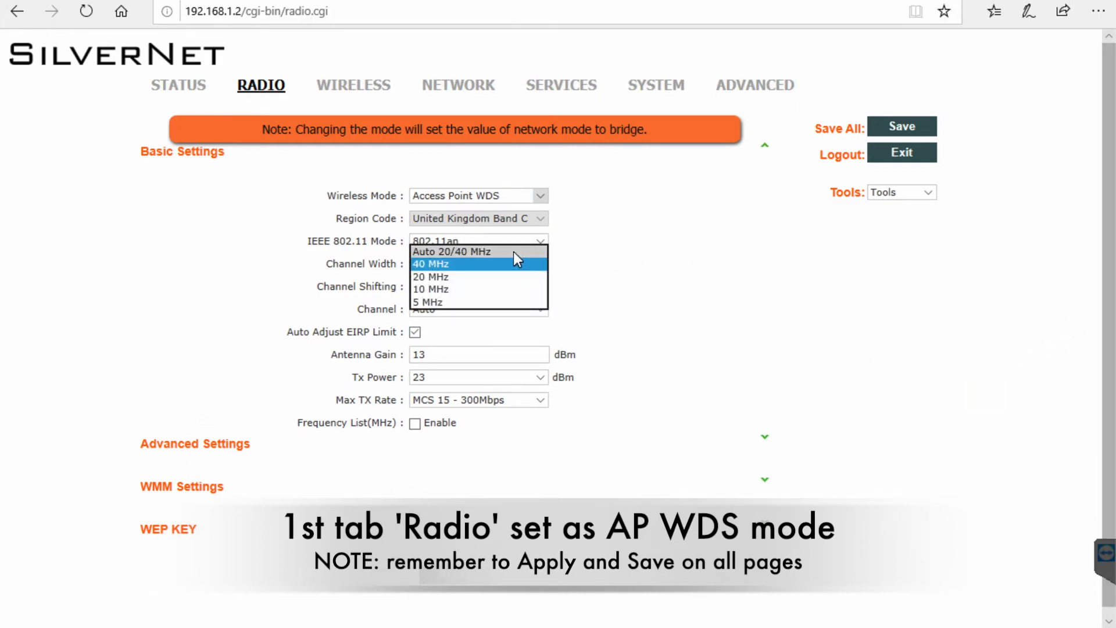
left_click(514, 253)
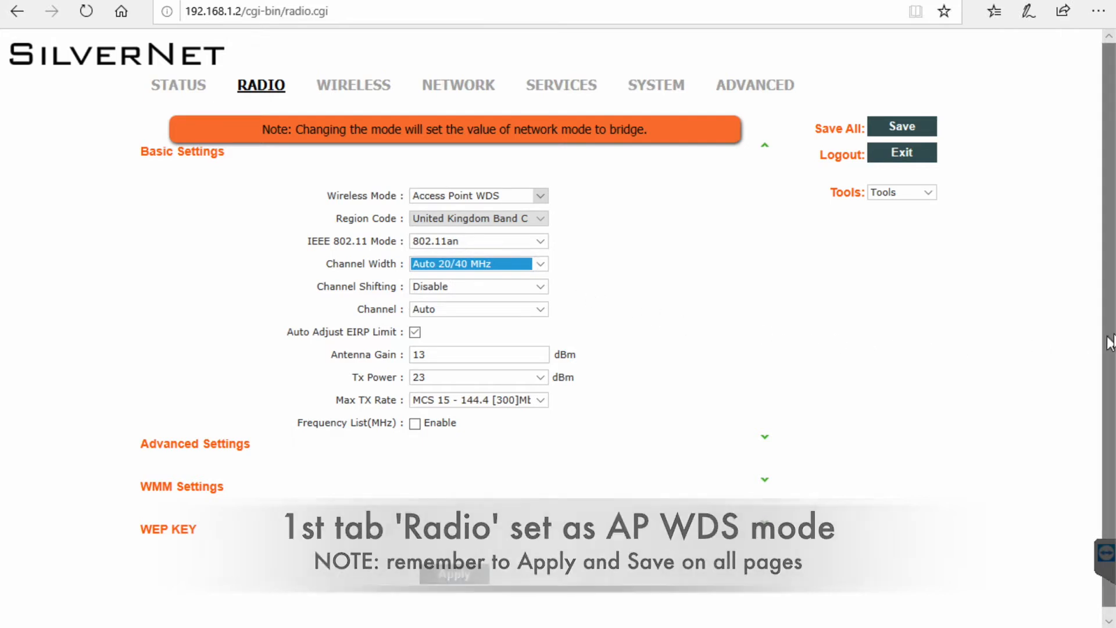
scroll(1109, 337, "down", 1)
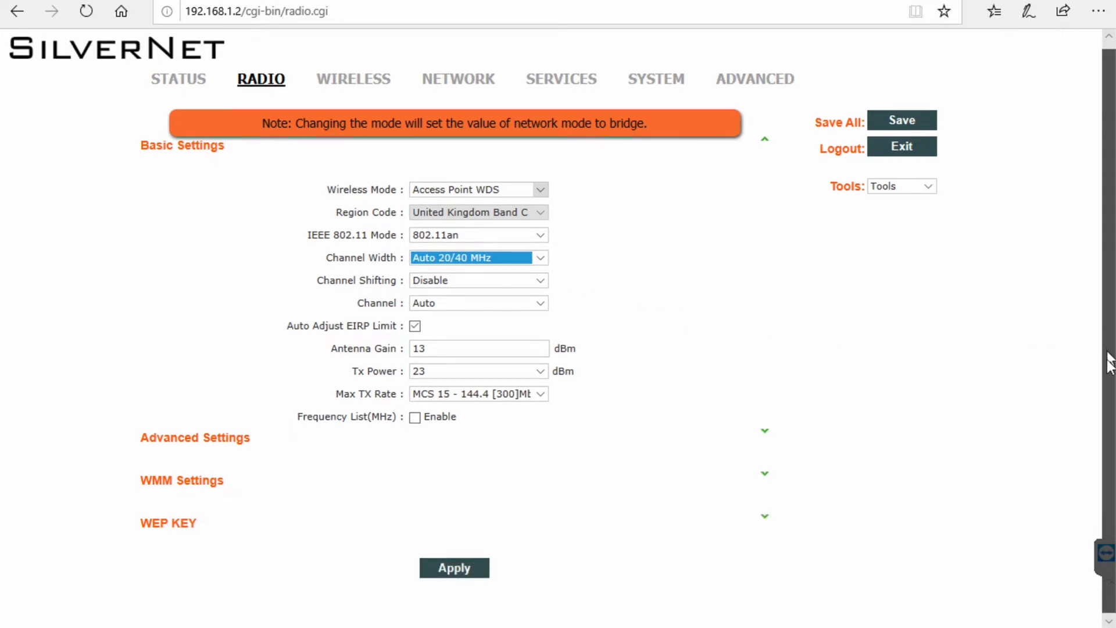
left_click(766, 433)
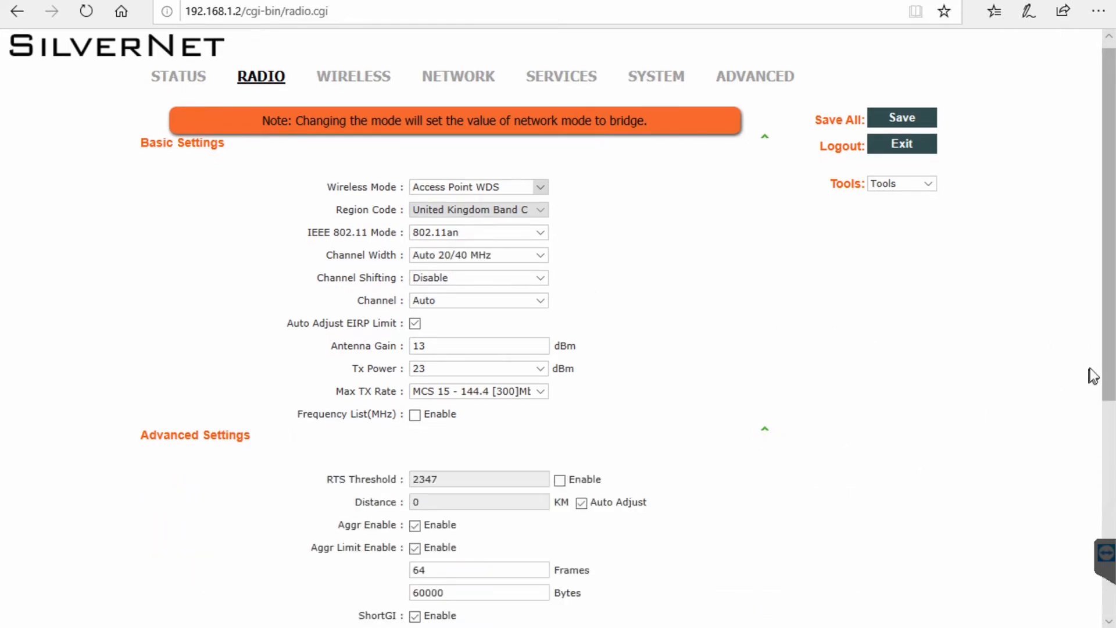
scroll(1107, 372, "down", 6)
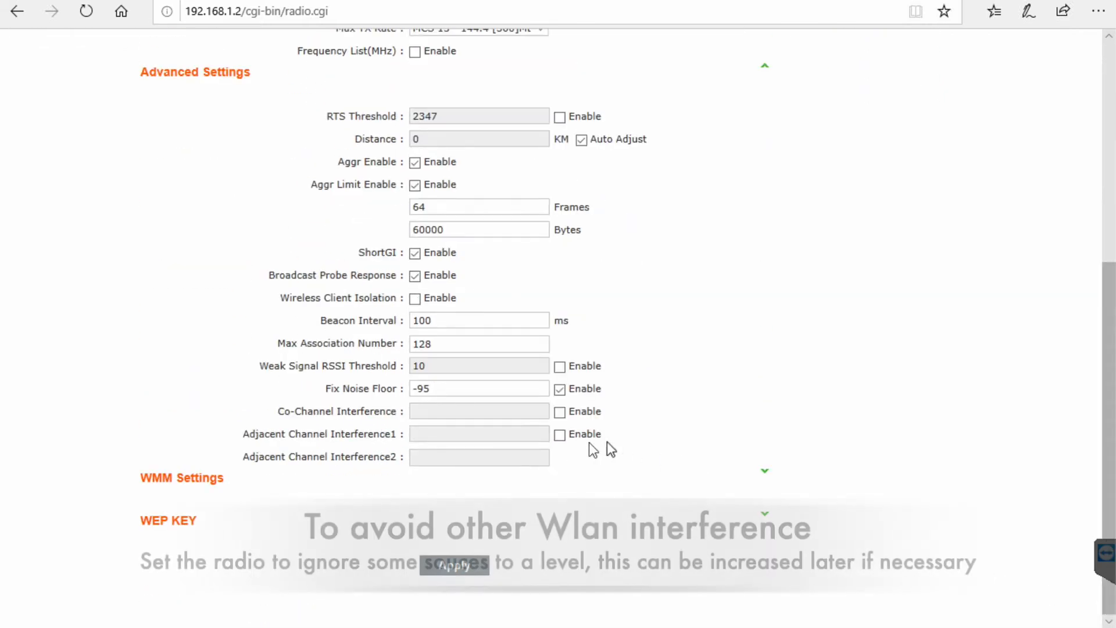
Enable the interference limits with Co-Channel 20, Adjacent 20 and Adjacent2 30, then apply and save.
left_click(560, 412)
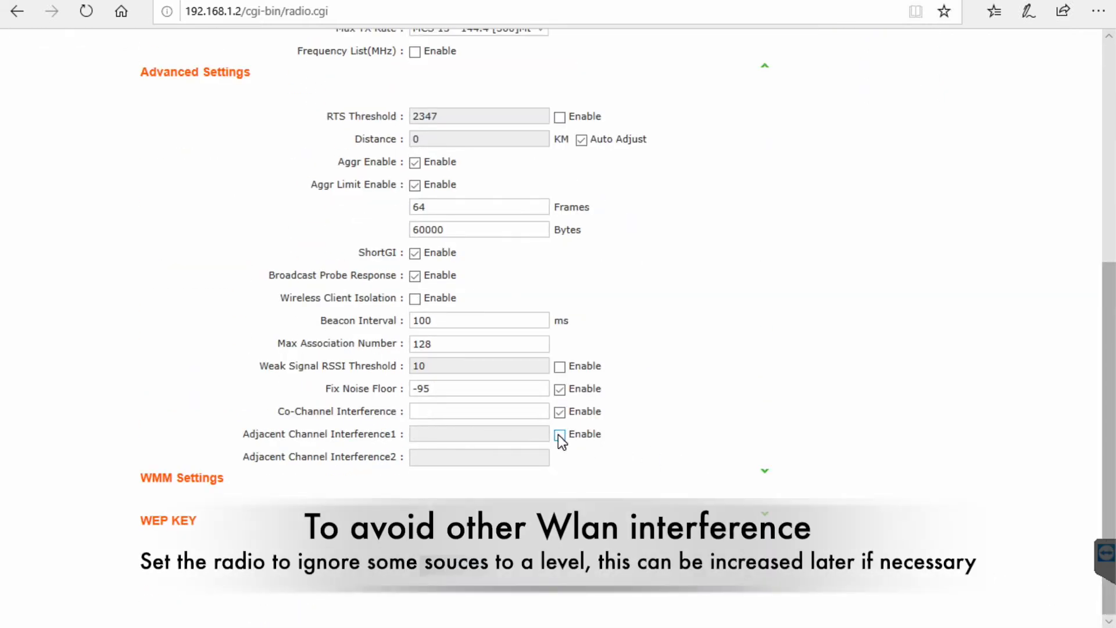
left_click(559, 435)
type("20")
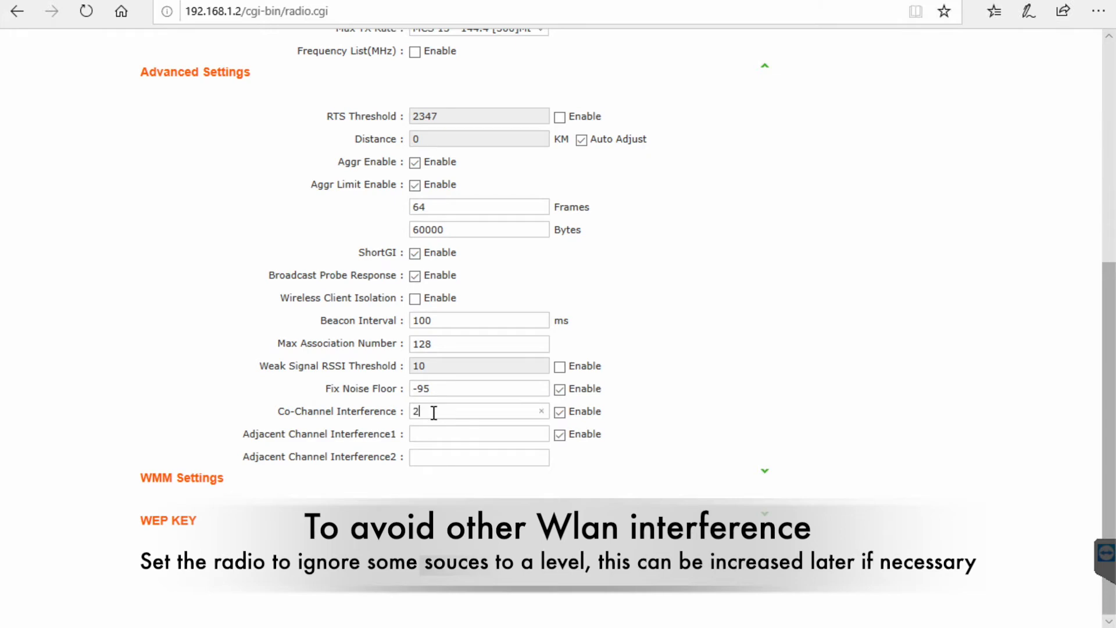
left_click(434, 433)
type("20")
left_click(433, 457)
type("30")
left_click(454, 565)
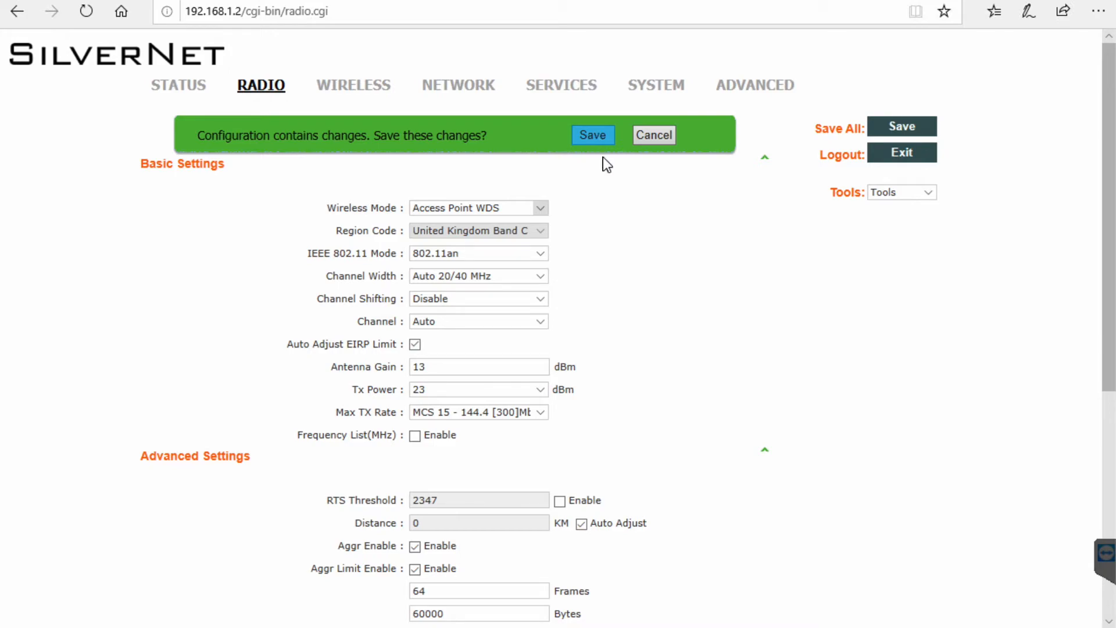
left_click(593, 134)
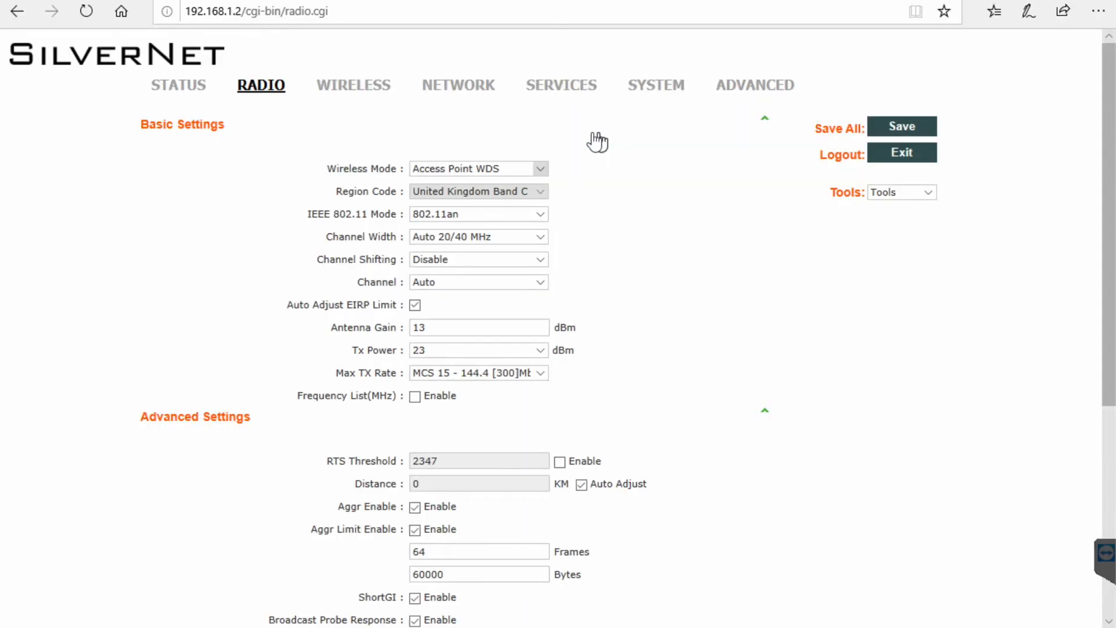
left_click(348, 87)
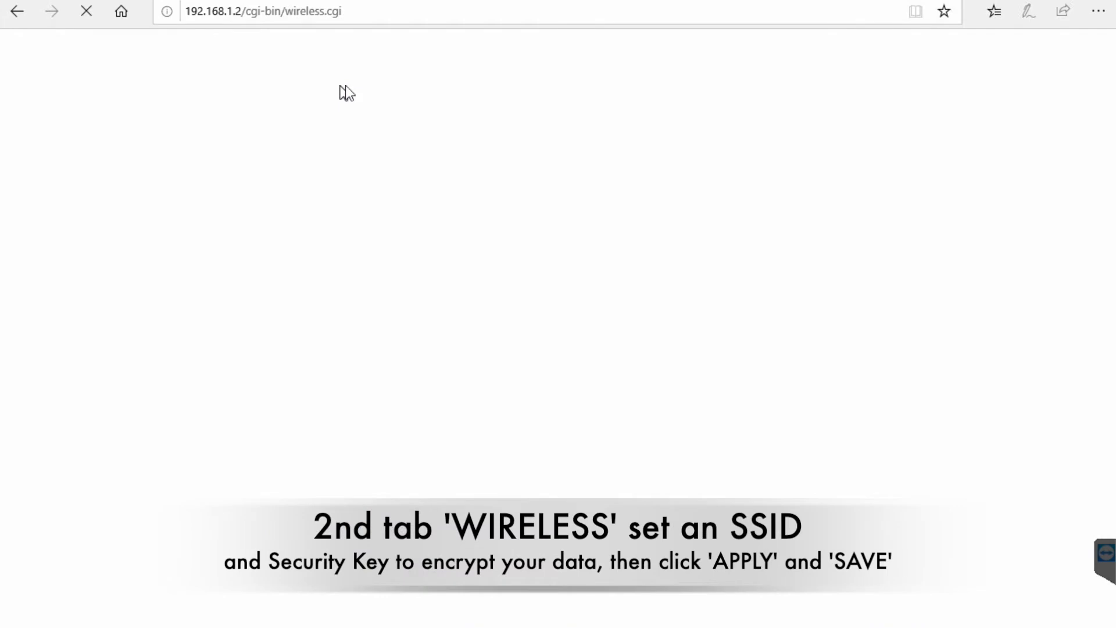
Append LINK to make the SSID SilverNet1LINK and select WPA2-AES security.
left_click(430, 264)
type("LINK")
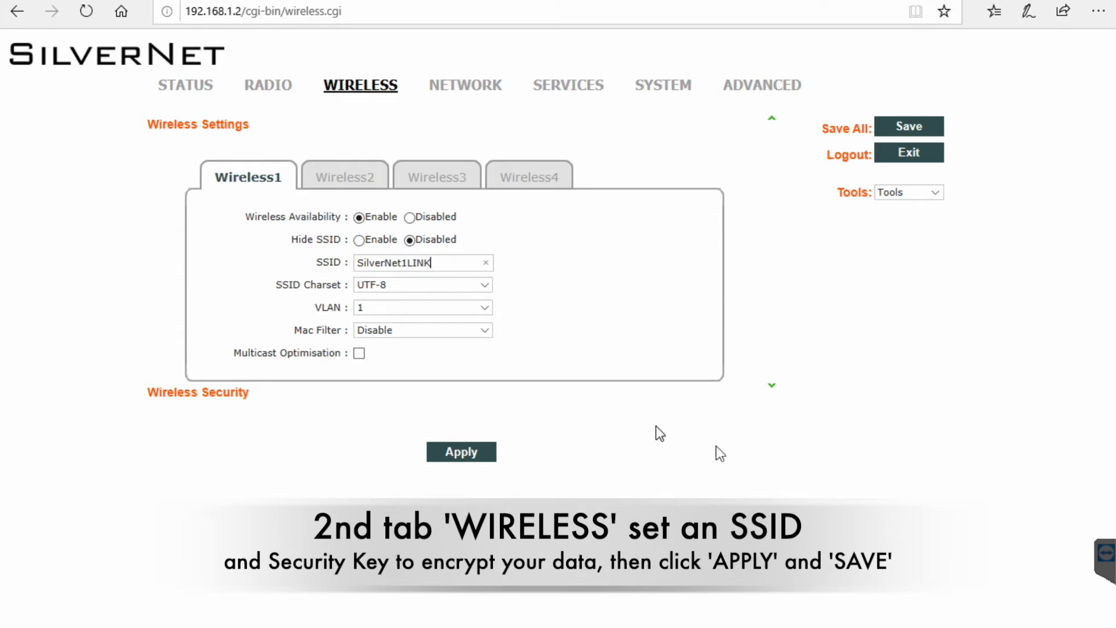
left_click(772, 387)
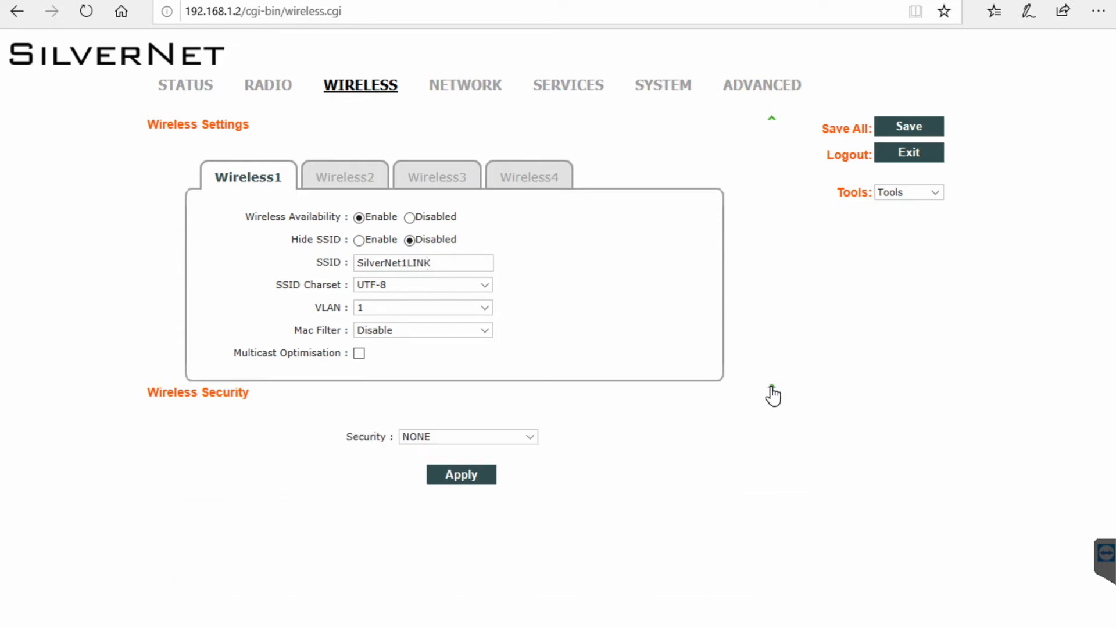
left_click(531, 438)
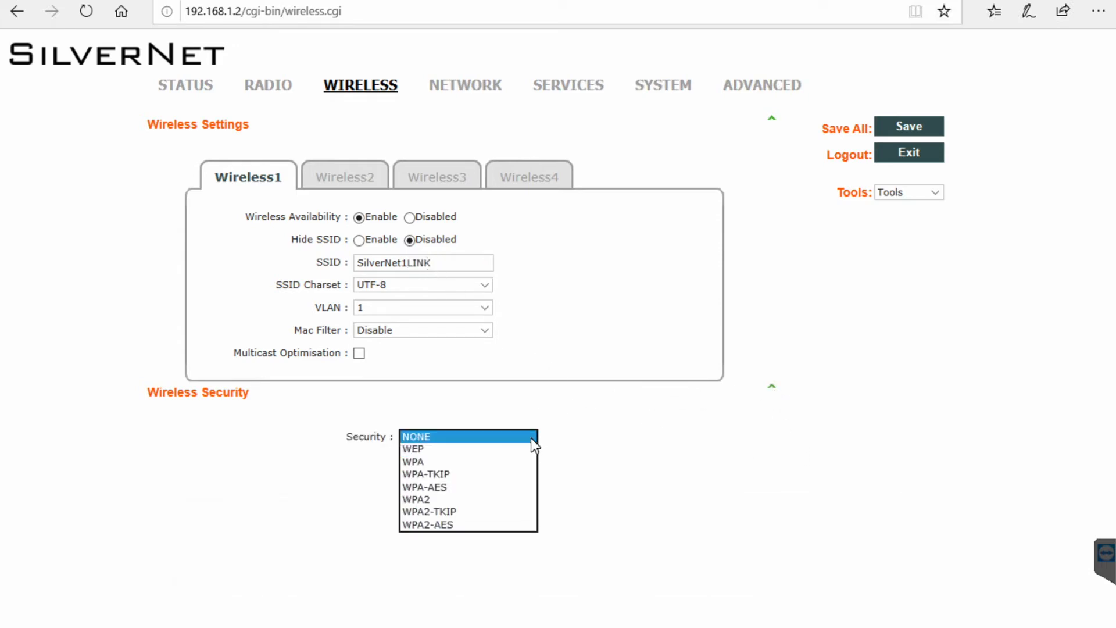
left_click(456, 526)
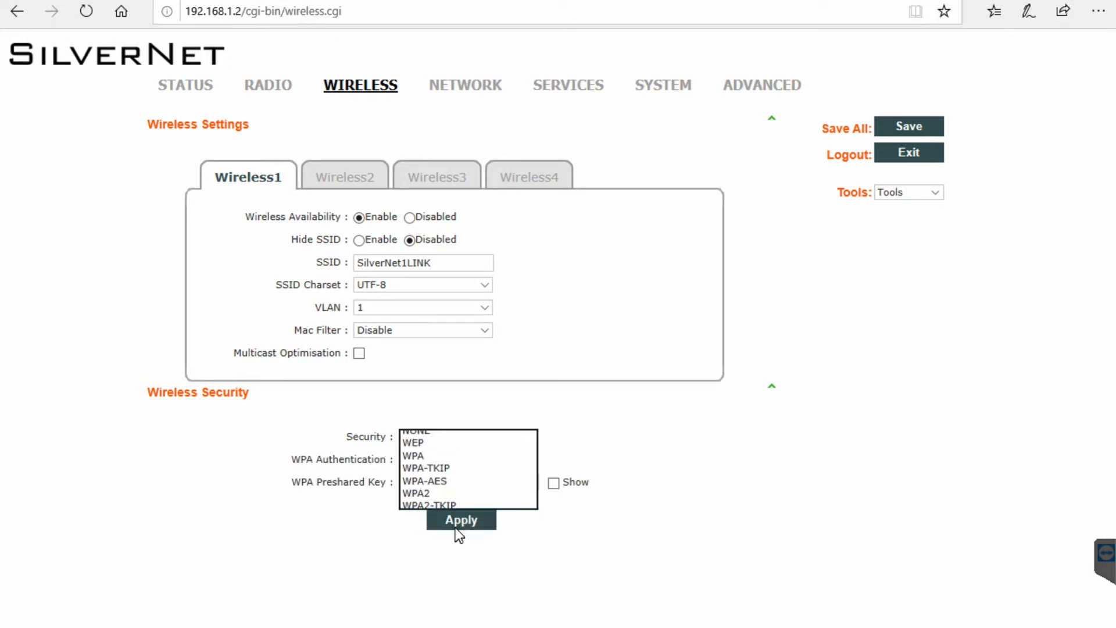
Enter the preshared key, then apply and save the wireless settings.
left_click(553, 483)
left_click(453, 483)
type("security")
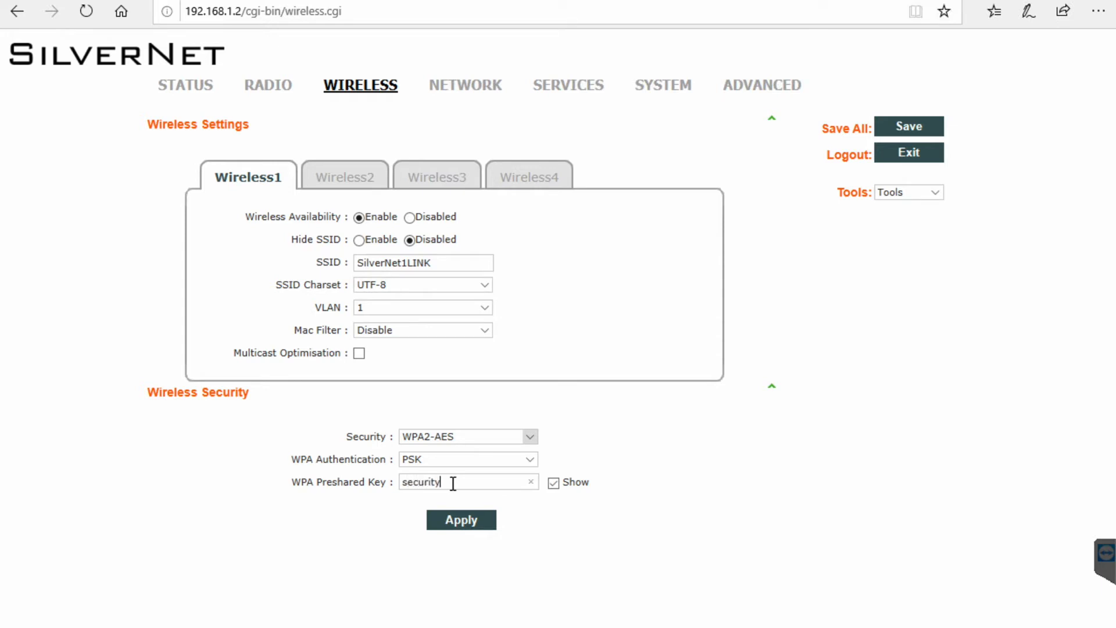
type("key")
left_click(460, 522)
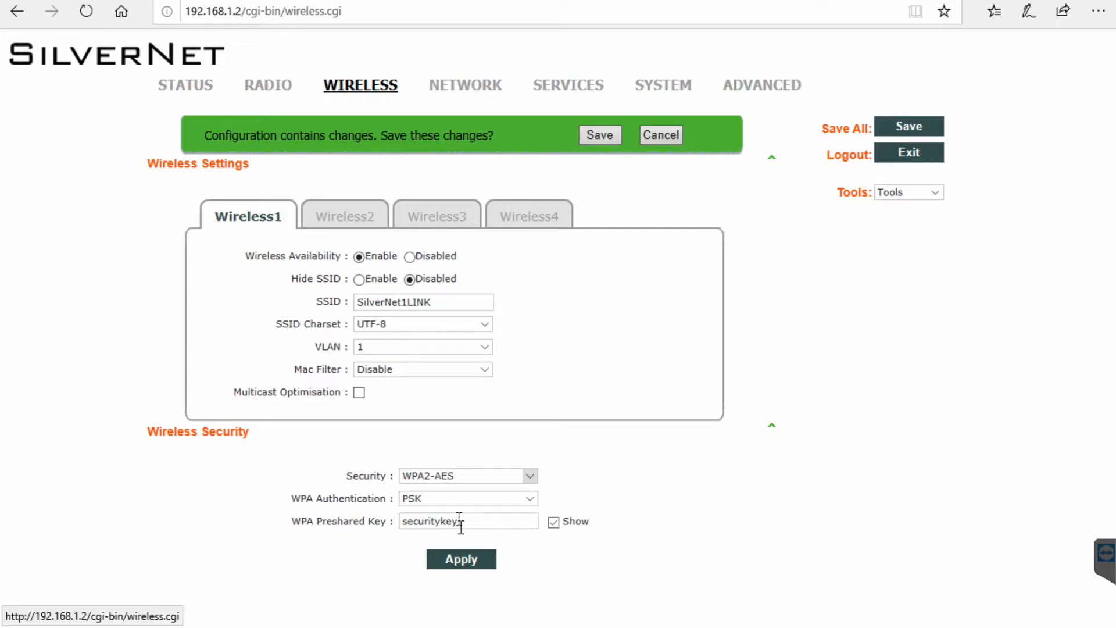
left_click(606, 135)
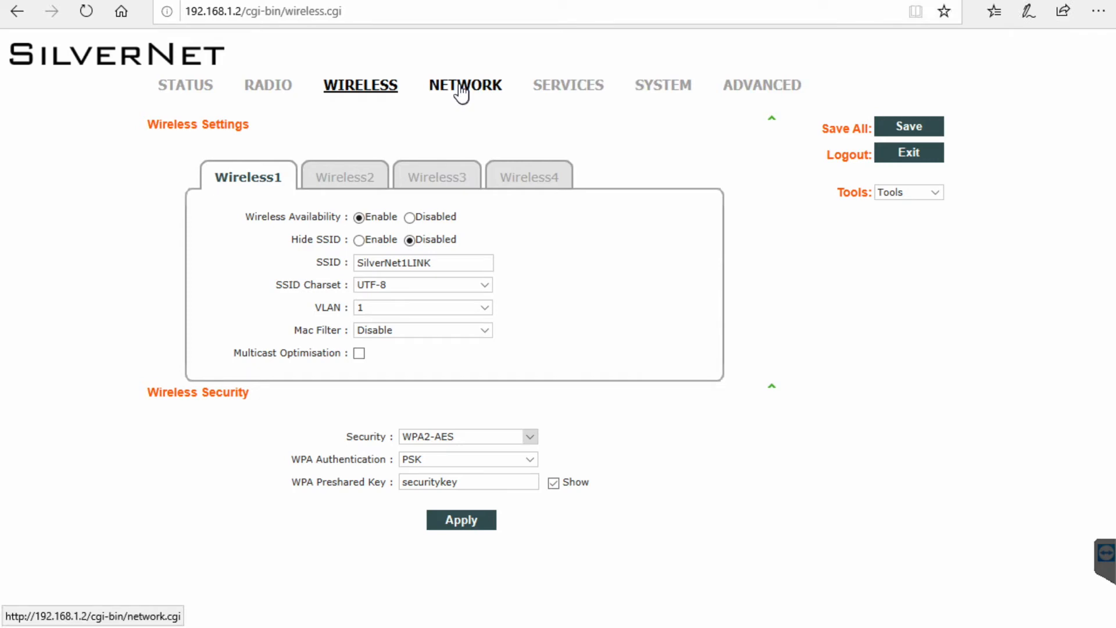
Edit vlan1 to use Static IP 192.168.1.229 with netmask 255.255.255.0.
left_click(463, 91)
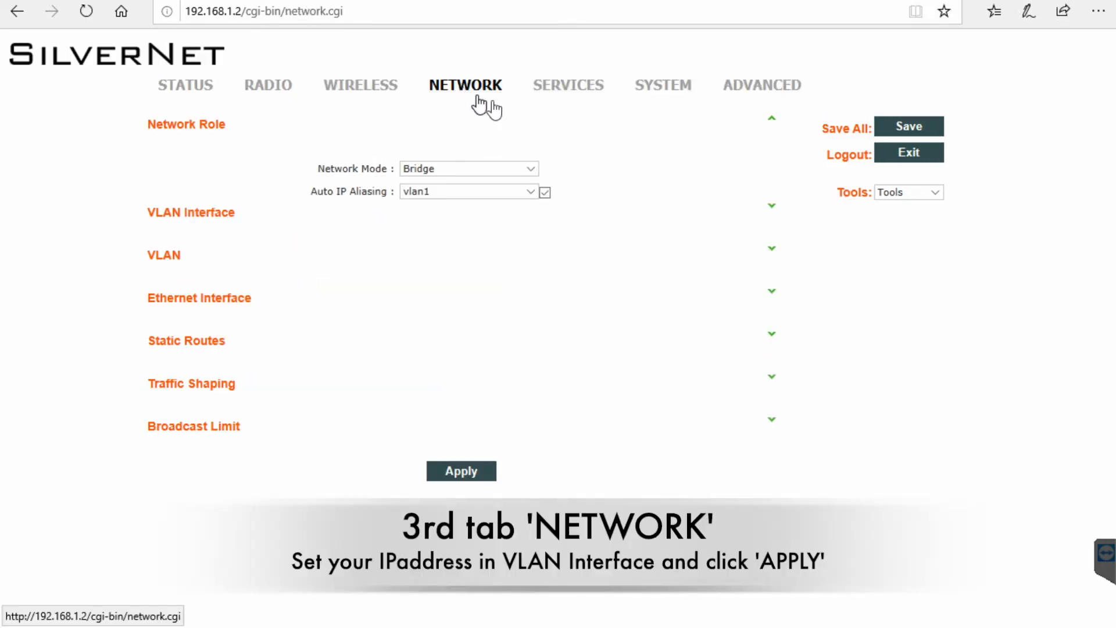
left_click(774, 208)
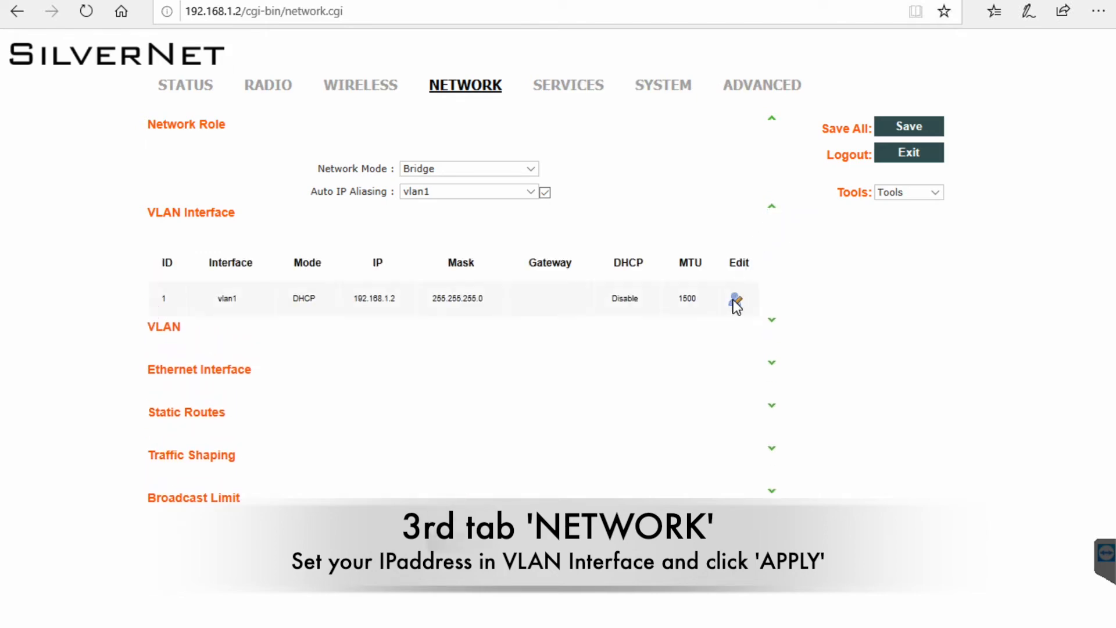
left_click(735, 301)
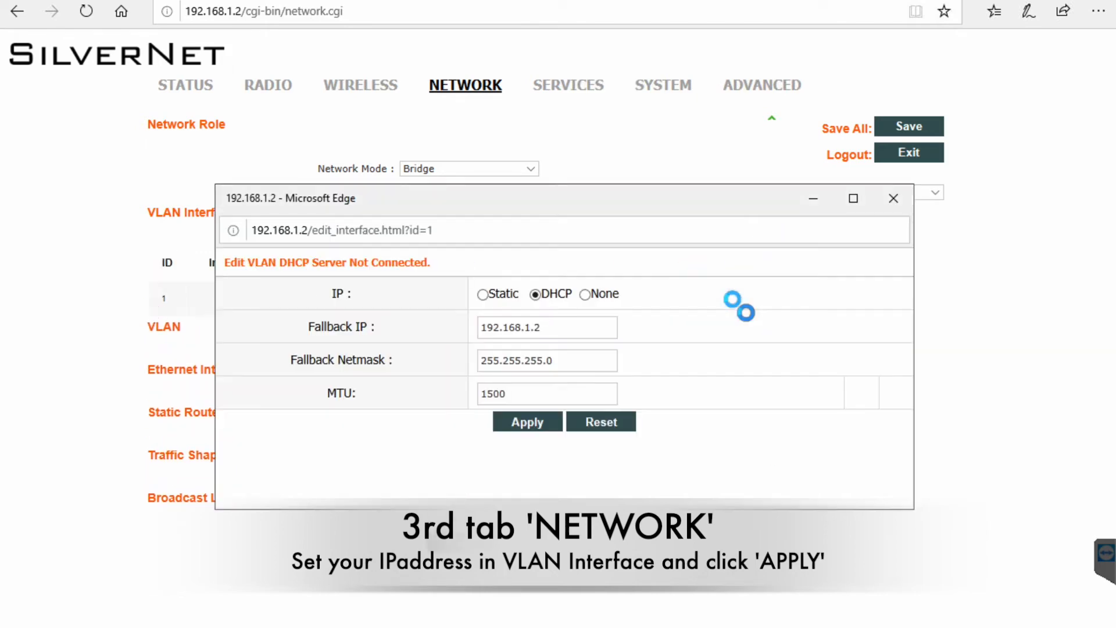
left_click(482, 294)
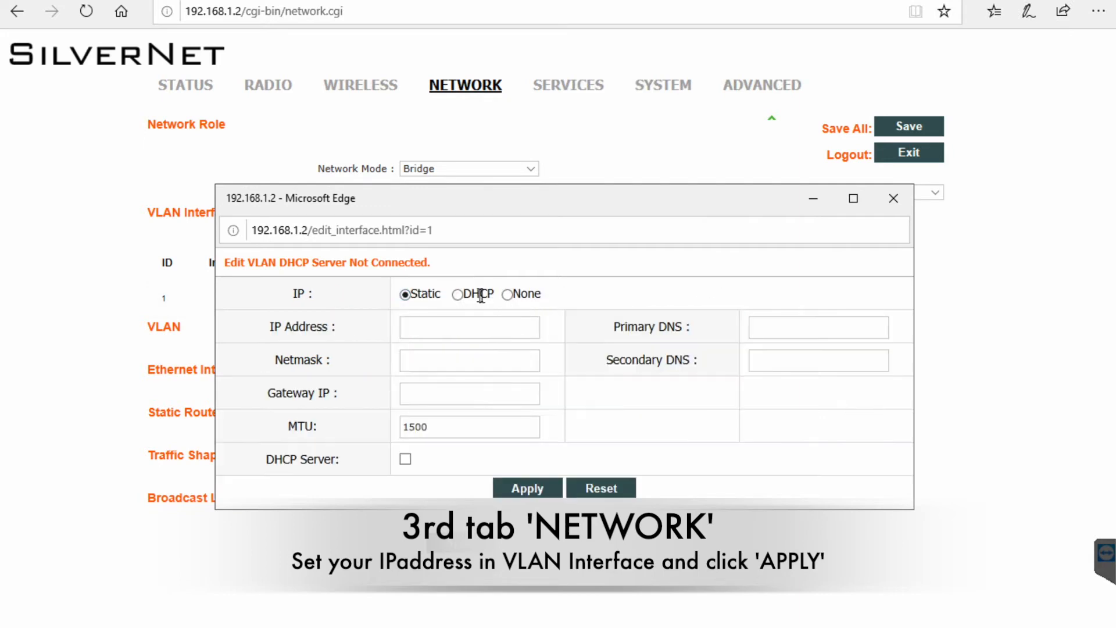
left_click(462, 327)
type("192")
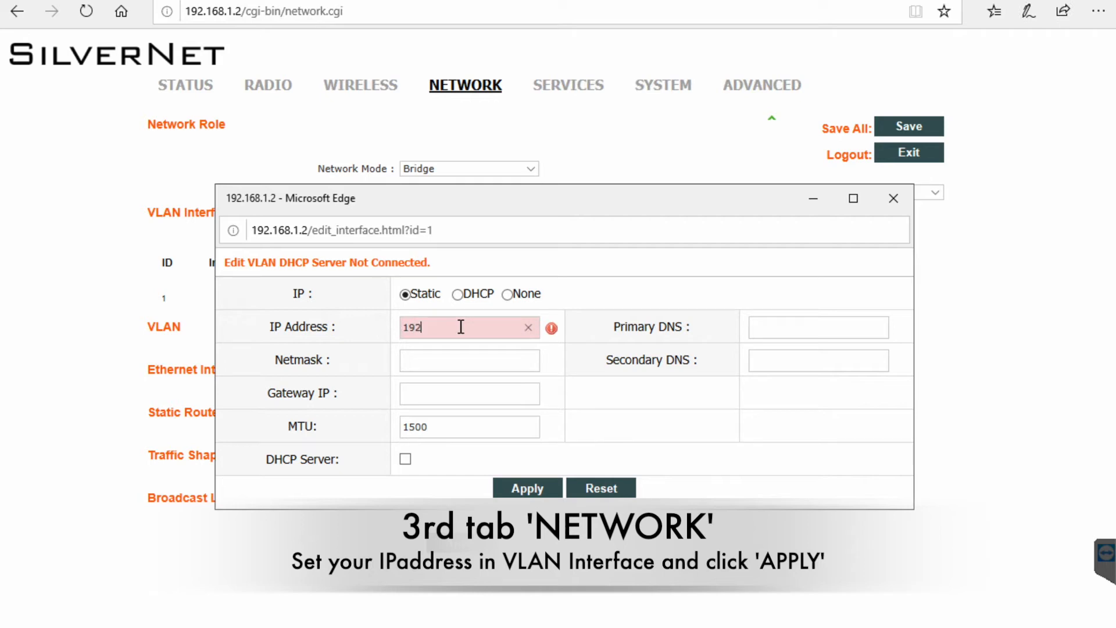
type(".168.1.229")
left_click(487, 362)
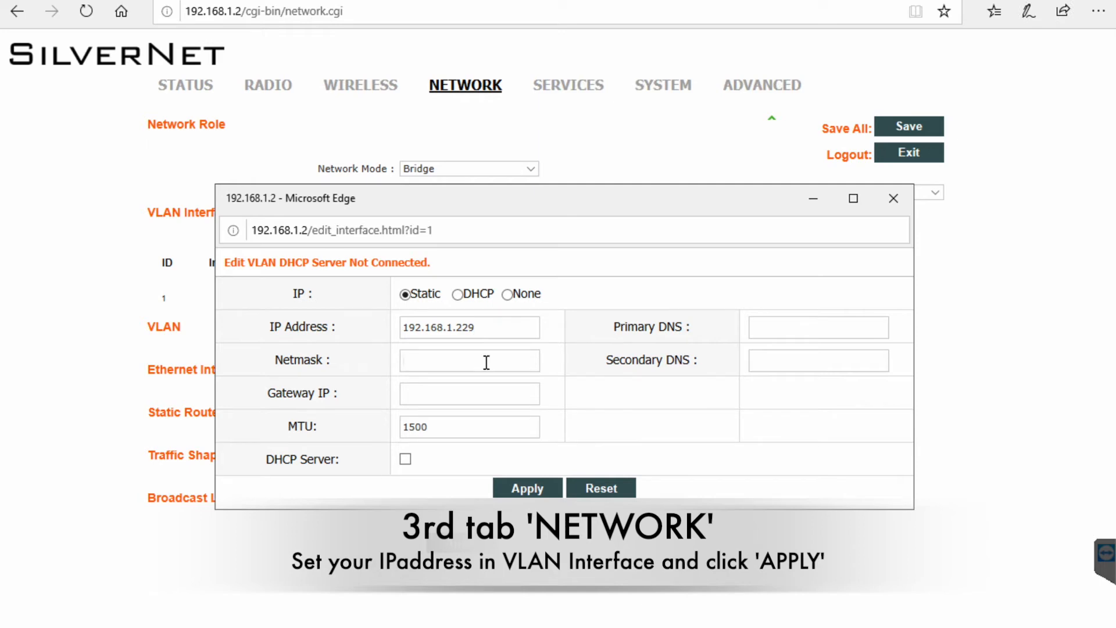
type("255.255.255.0")
left_click(528, 490)
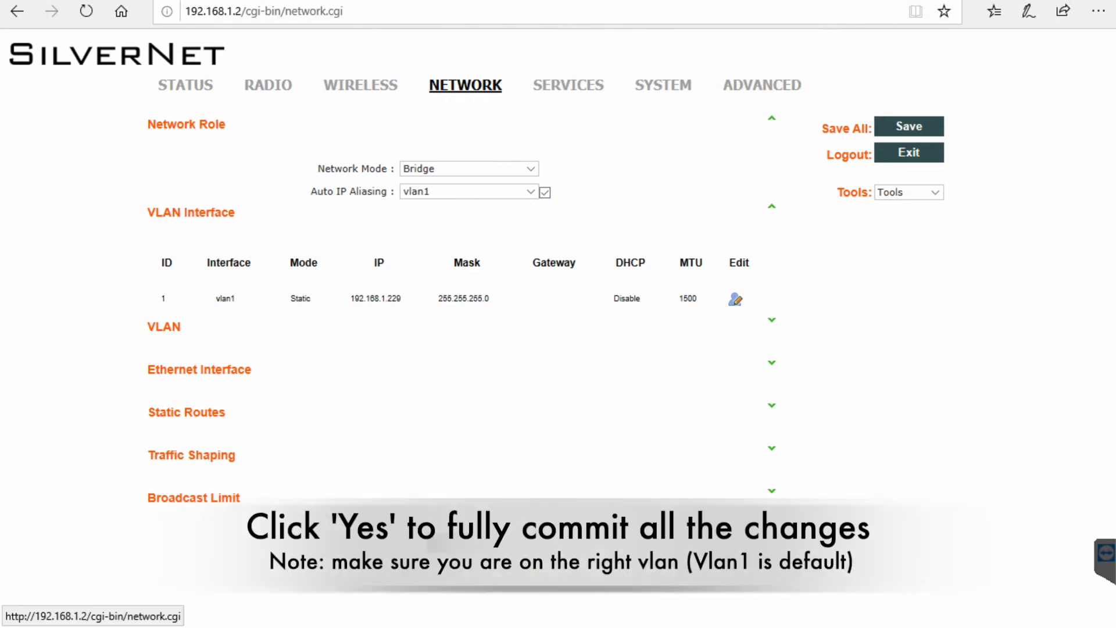
Commit the management IP change, reload the radio at 192.168.1.229, and return to SilverView Pro.
left_click(461, 544)
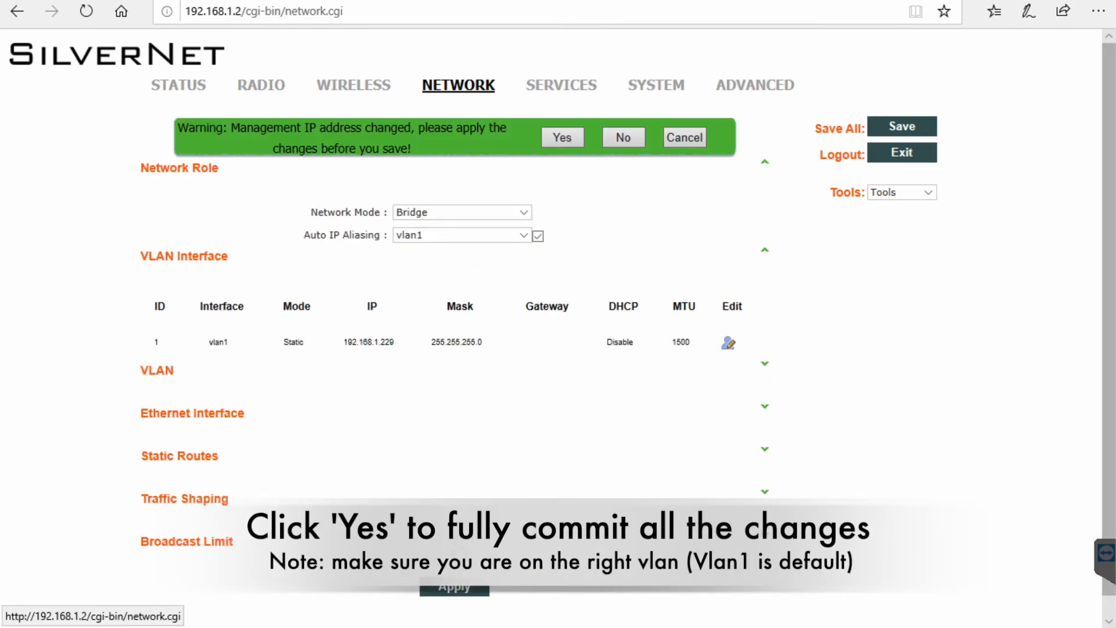
left_click(563, 137)
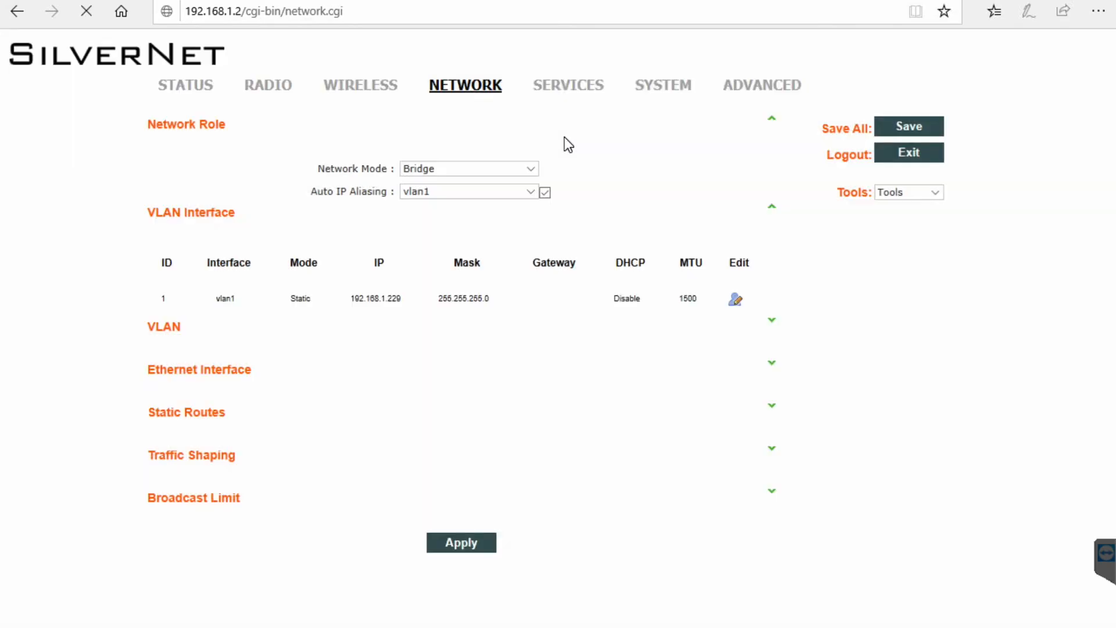
mouse_move(407, 627)
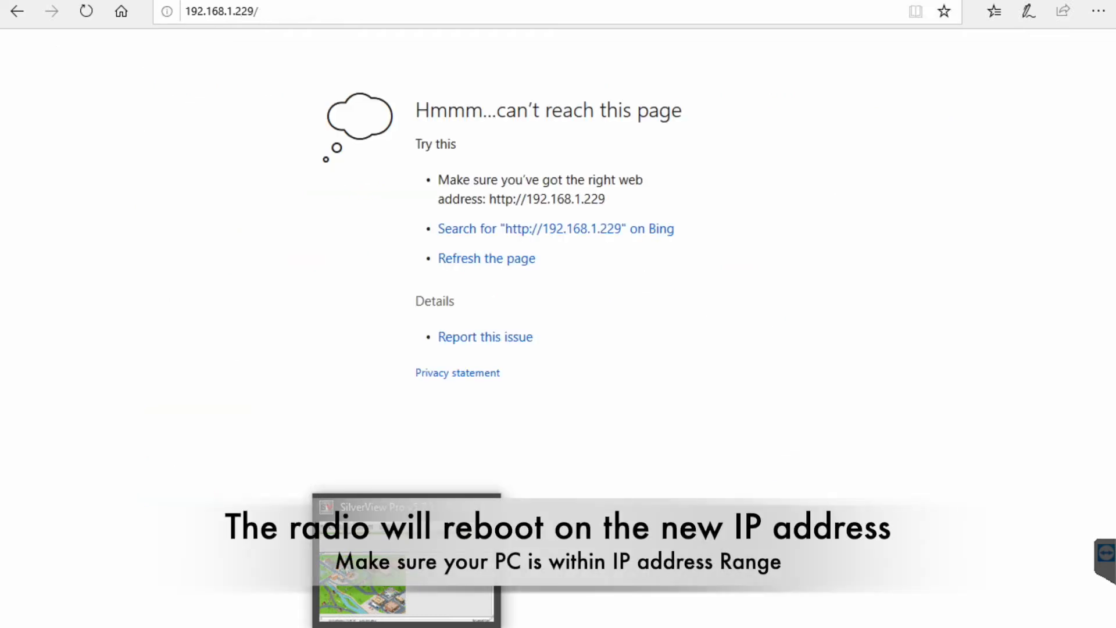
left_click(87, 14)
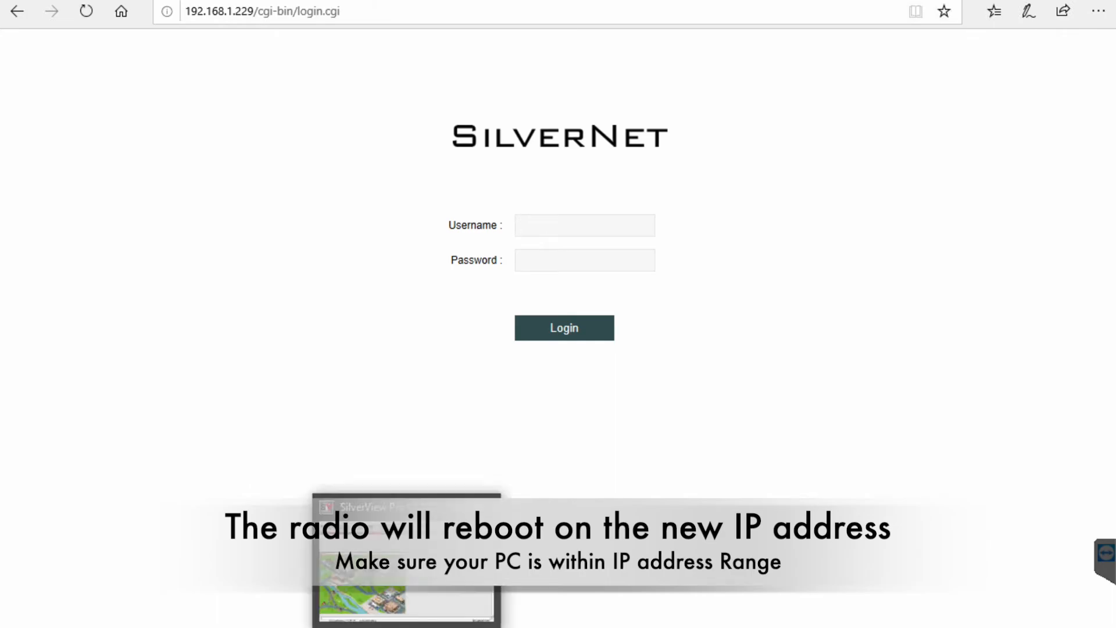
left_click(404, 582)
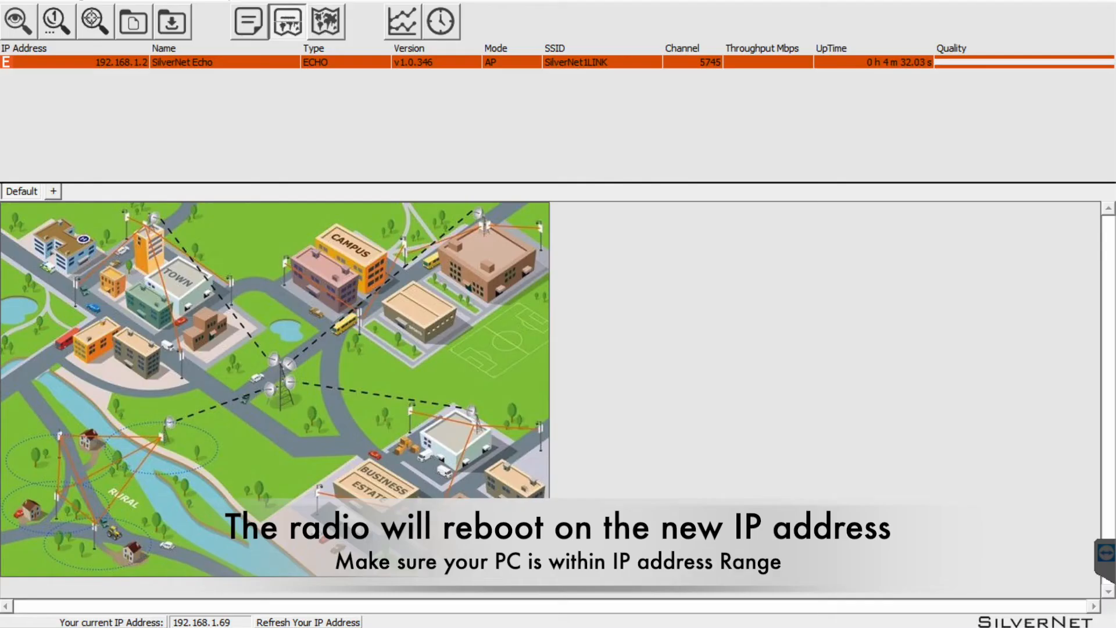
Discover the radio units and add the found unit to the current site.
left_click(24, 27)
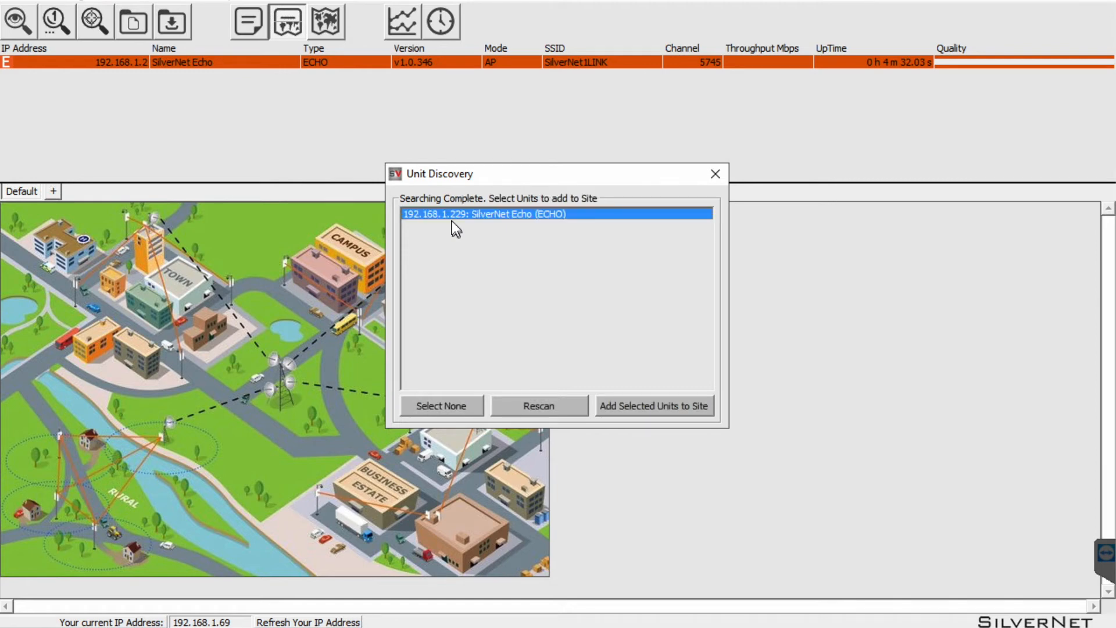
left_click(649, 412)
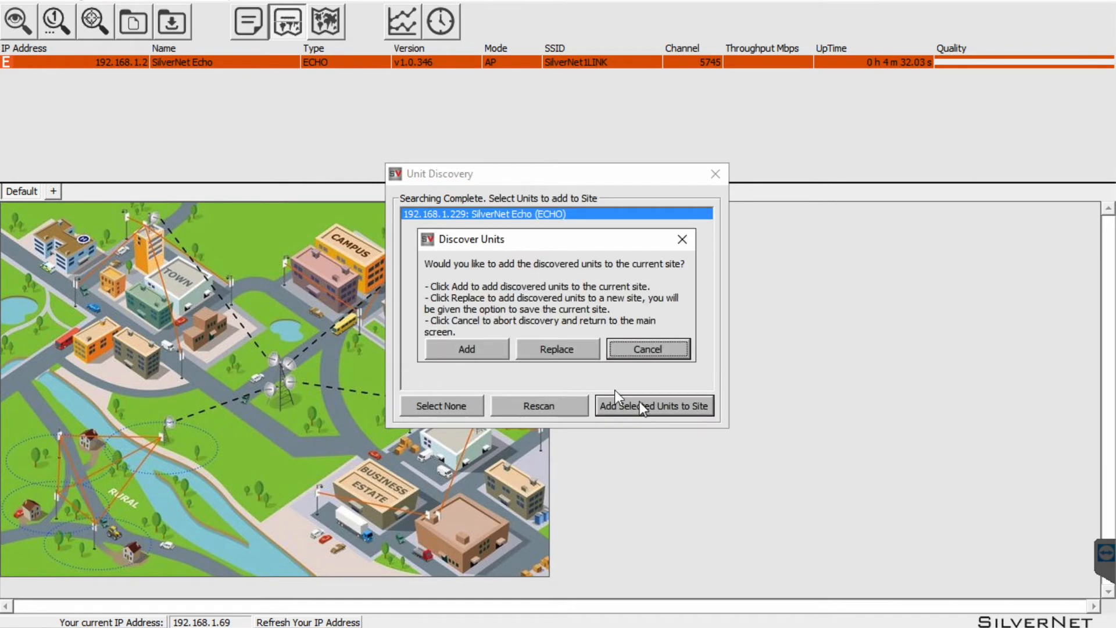
left_click(470, 350)
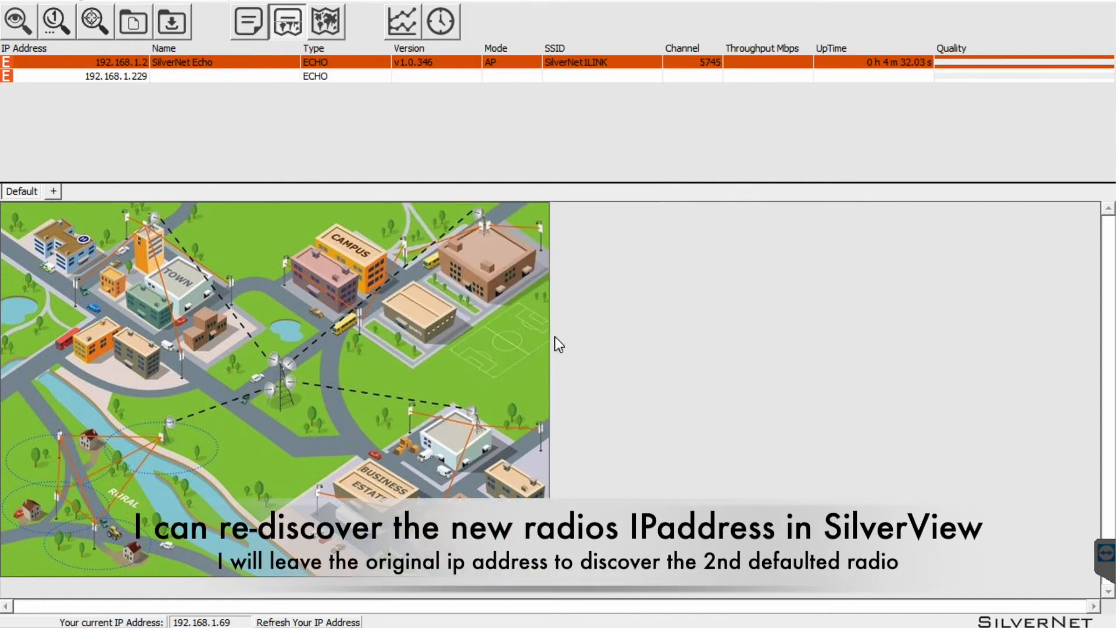
Disable IP Conflict Checking in the SilverView Pro settings.
left_click(109, 3)
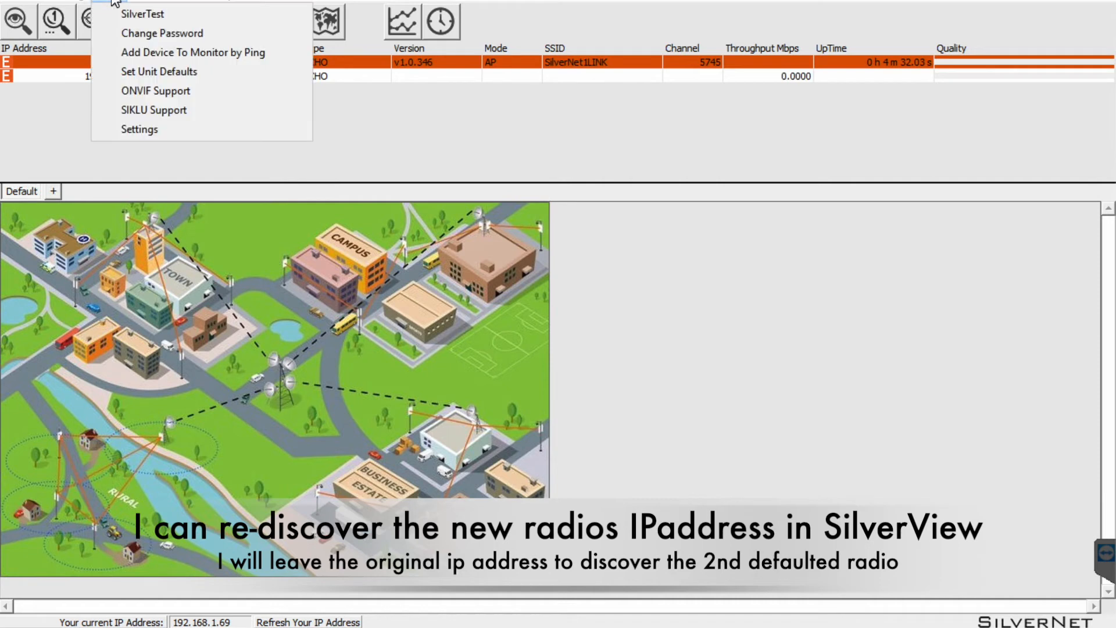
left_click(138, 131)
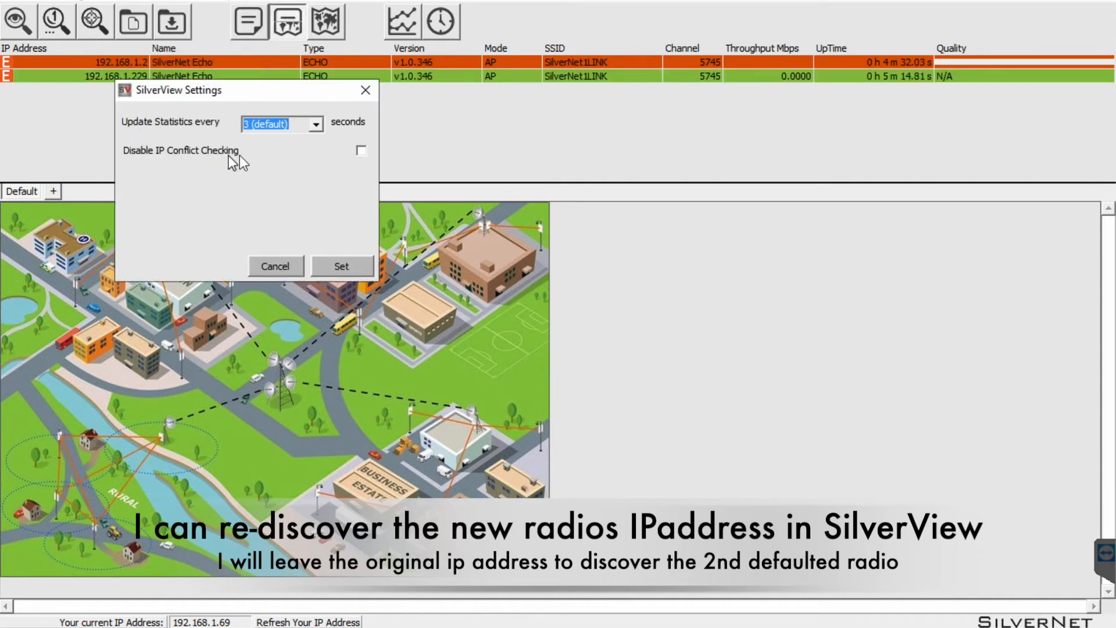
left_click(361, 151)
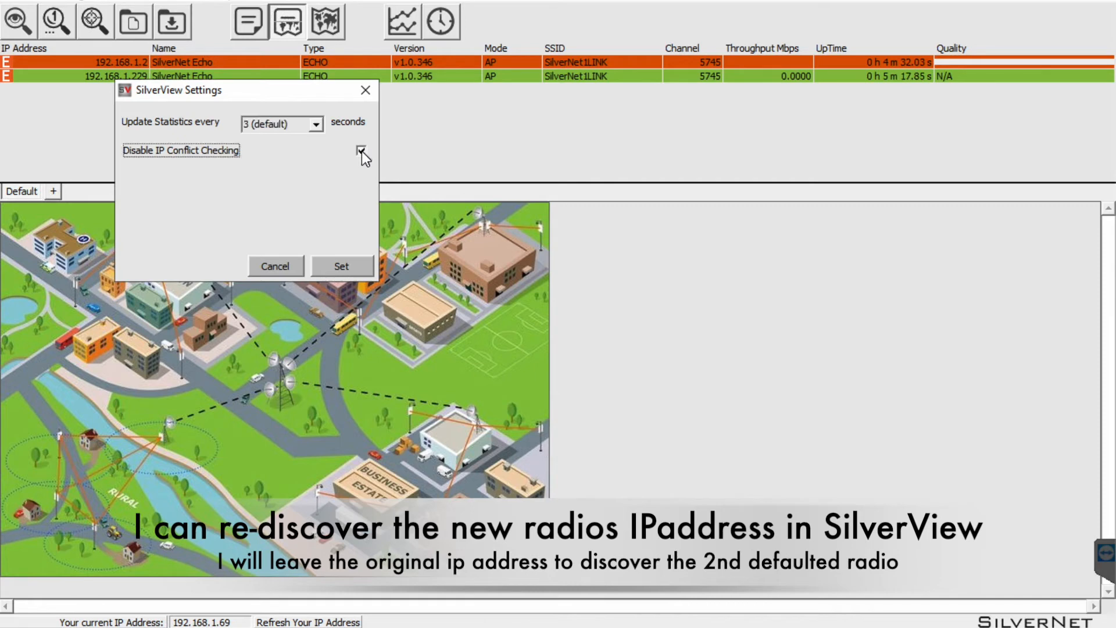
left_click(341, 267)
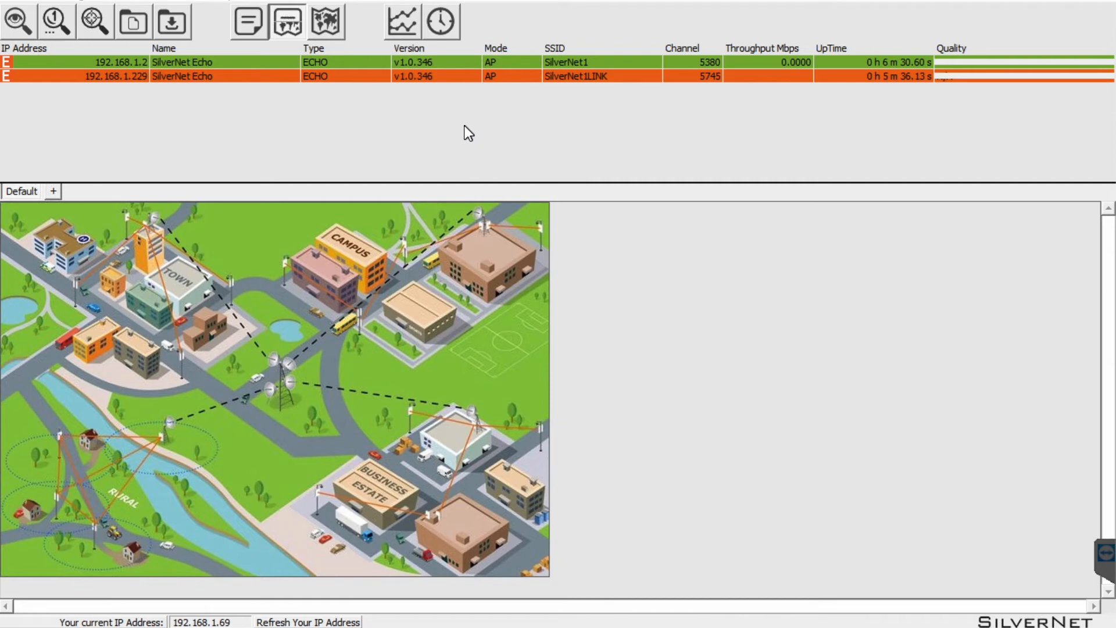
Log into the radio at 192.168.1.2 with the admin username and region United Kingdom Band C, then view system status.
left_click(354, 61)
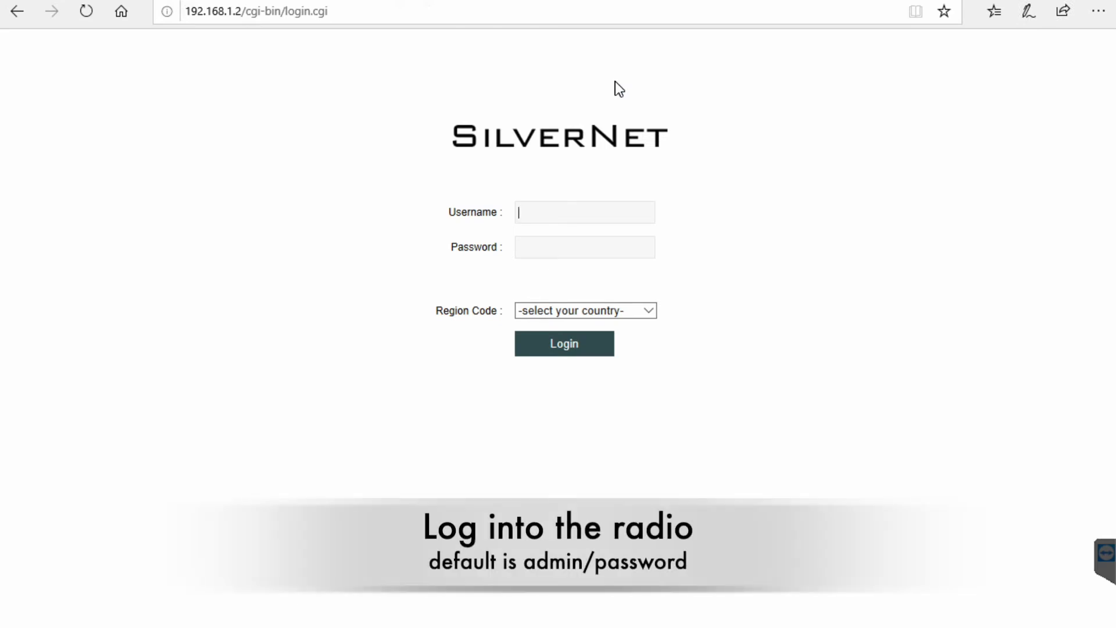
type("admin")
key("Tab")
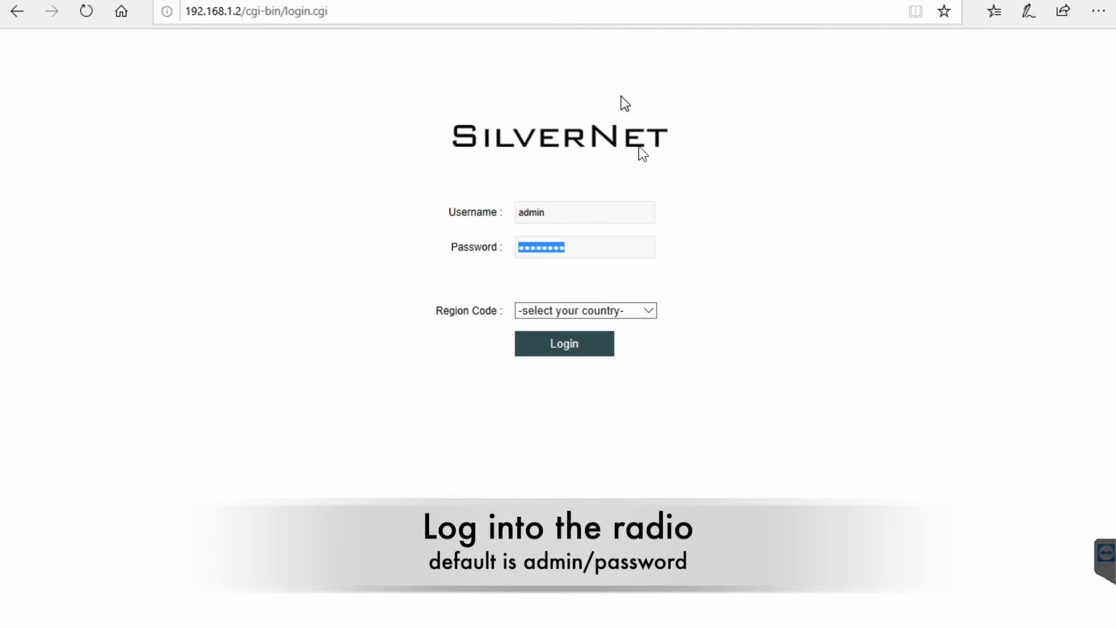
left_click(647, 310)
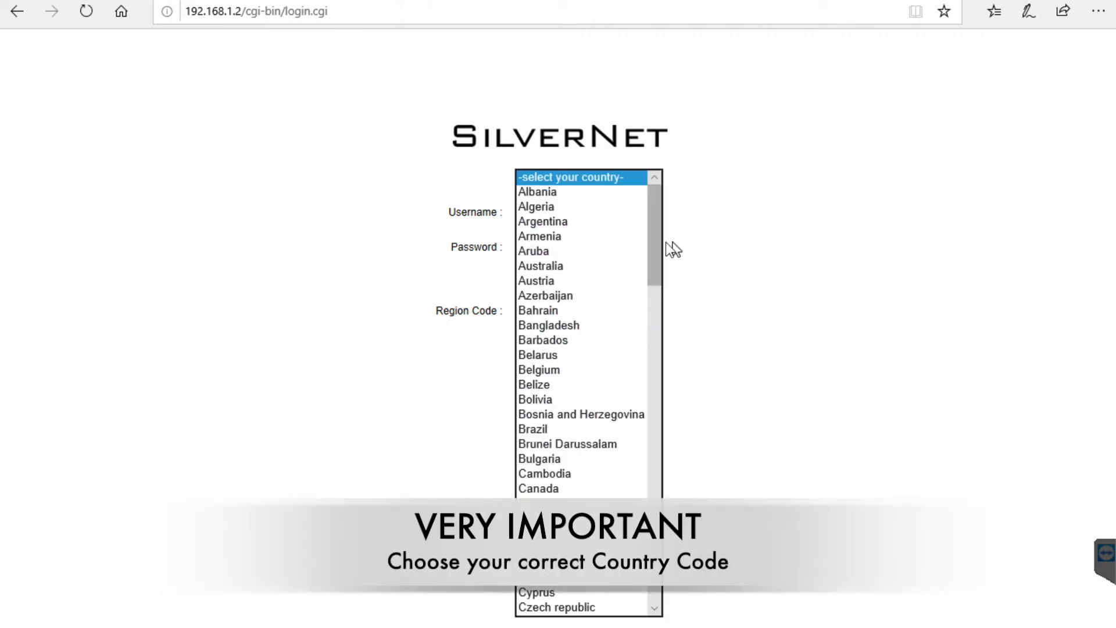
left_click_drag(659, 242, 655, 556)
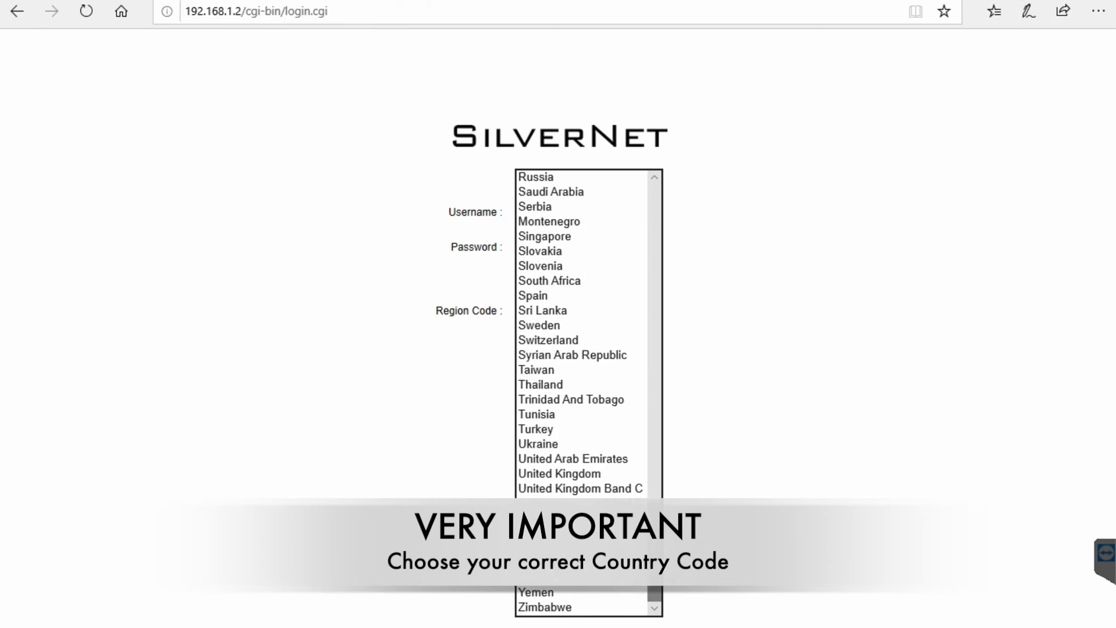
left_click(576, 490)
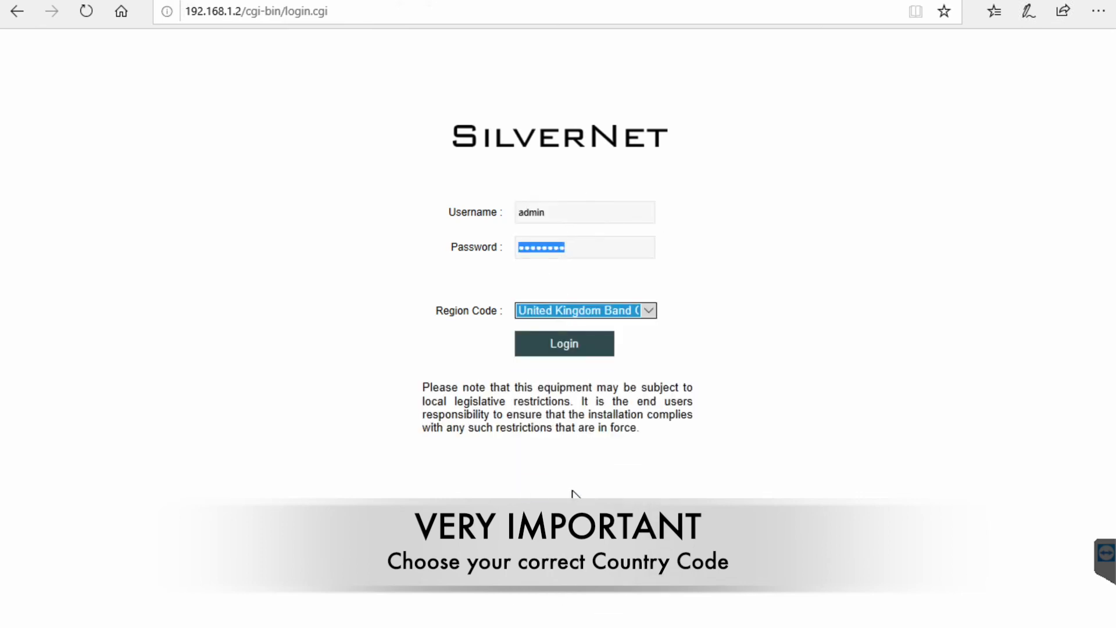
left_click(558, 350)
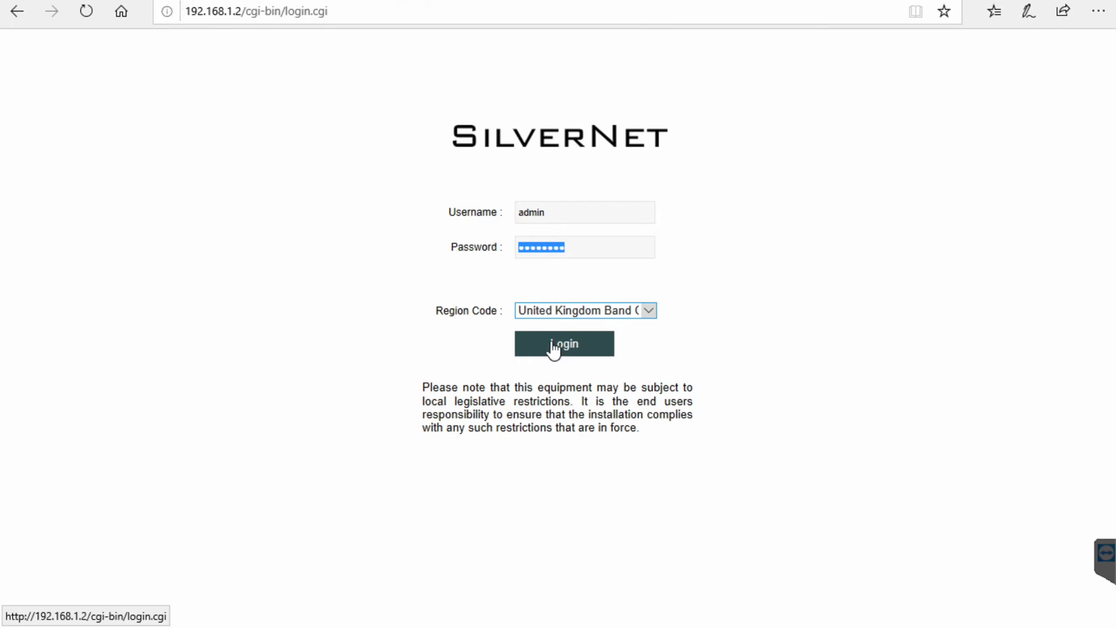
left_click(553, 348)
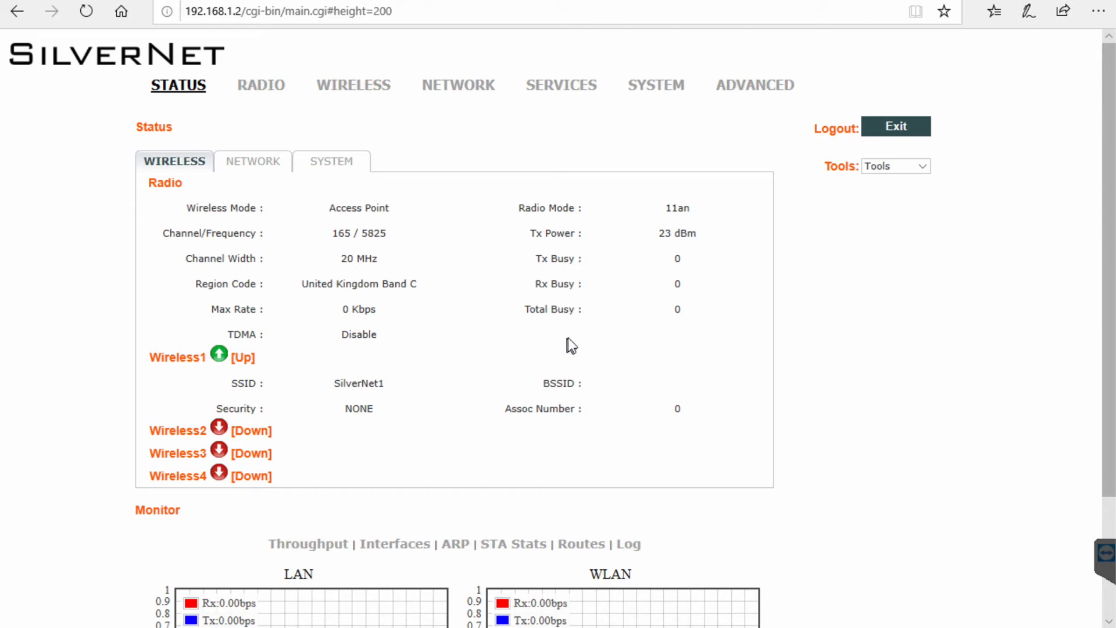
left_click(326, 169)
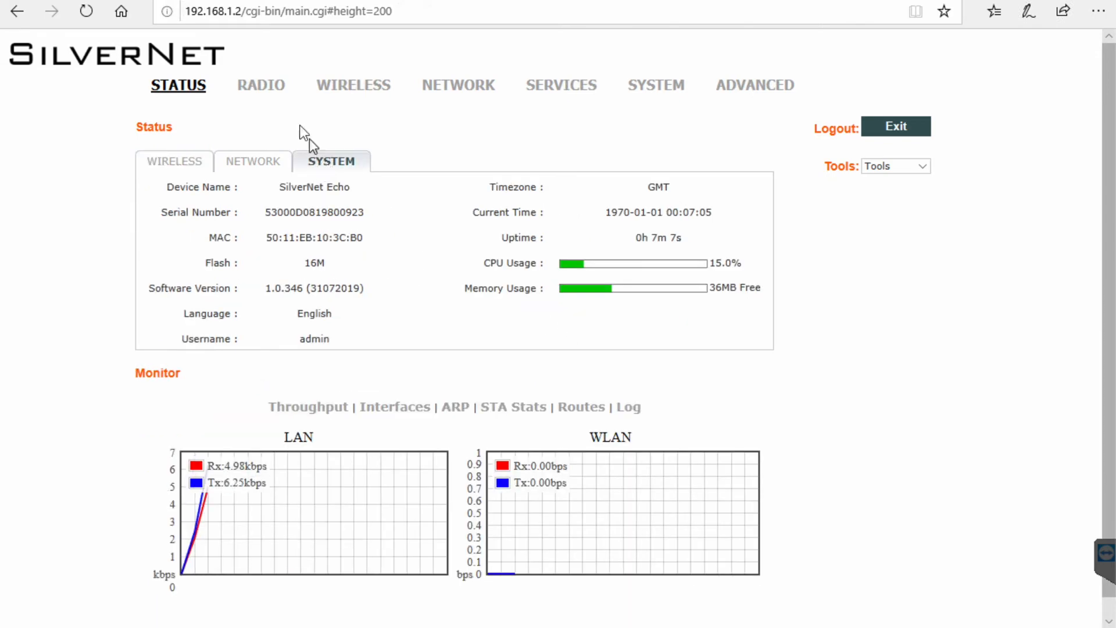
left_click(261, 88)
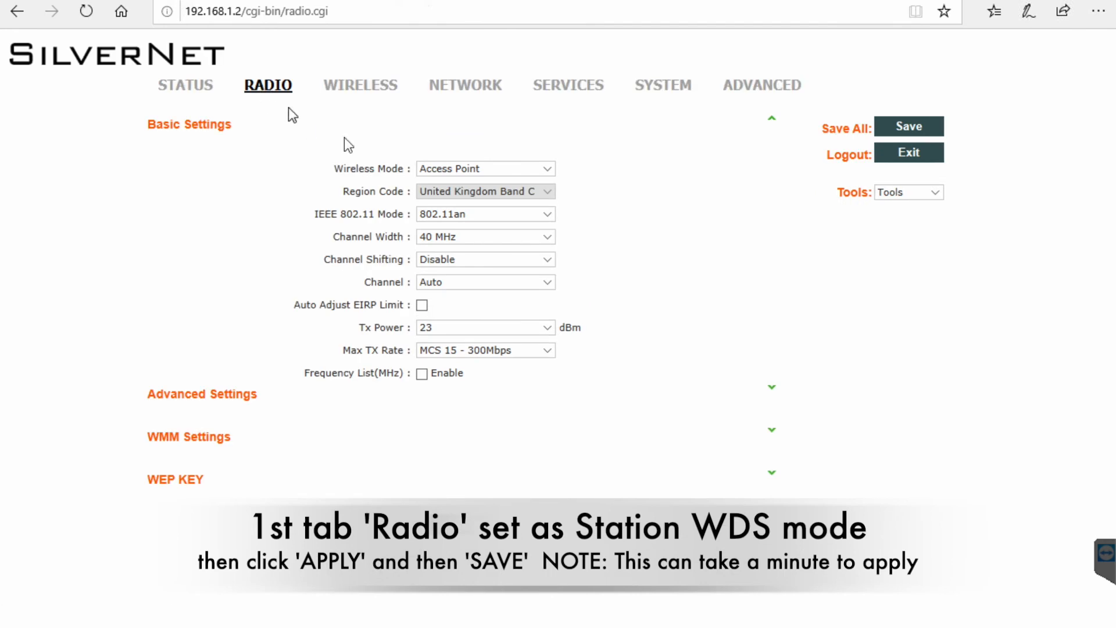
Set Wireless Mode to Station WDS and channel width to Auto 20/40 MHz, and enable Auto Adjust EIRP Limit.
left_click(519, 169)
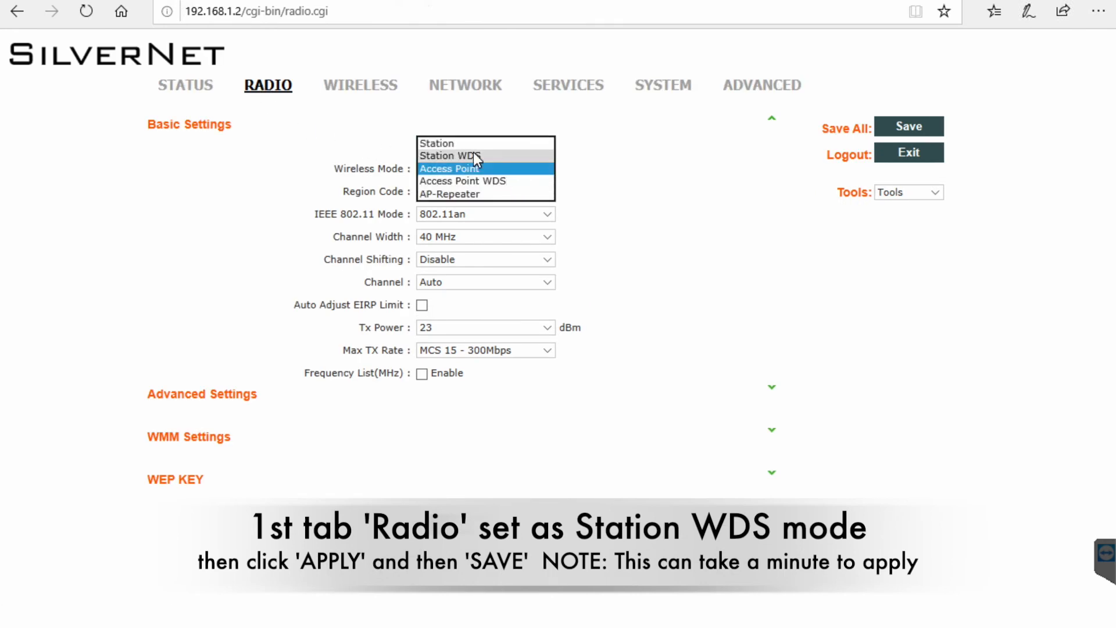
left_click(473, 153)
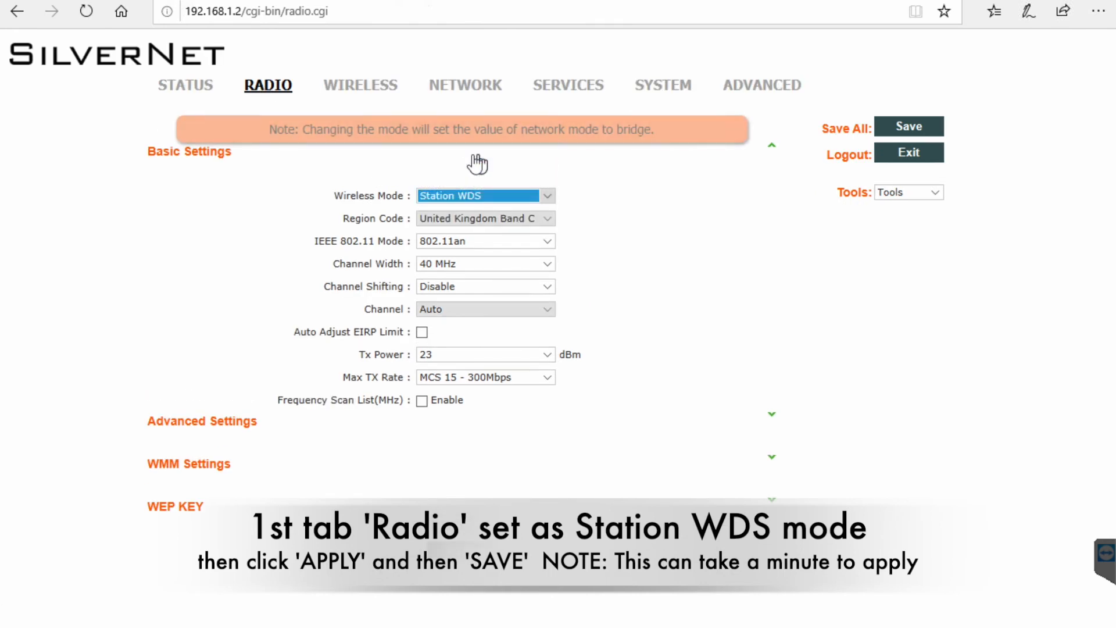
left_click(533, 265)
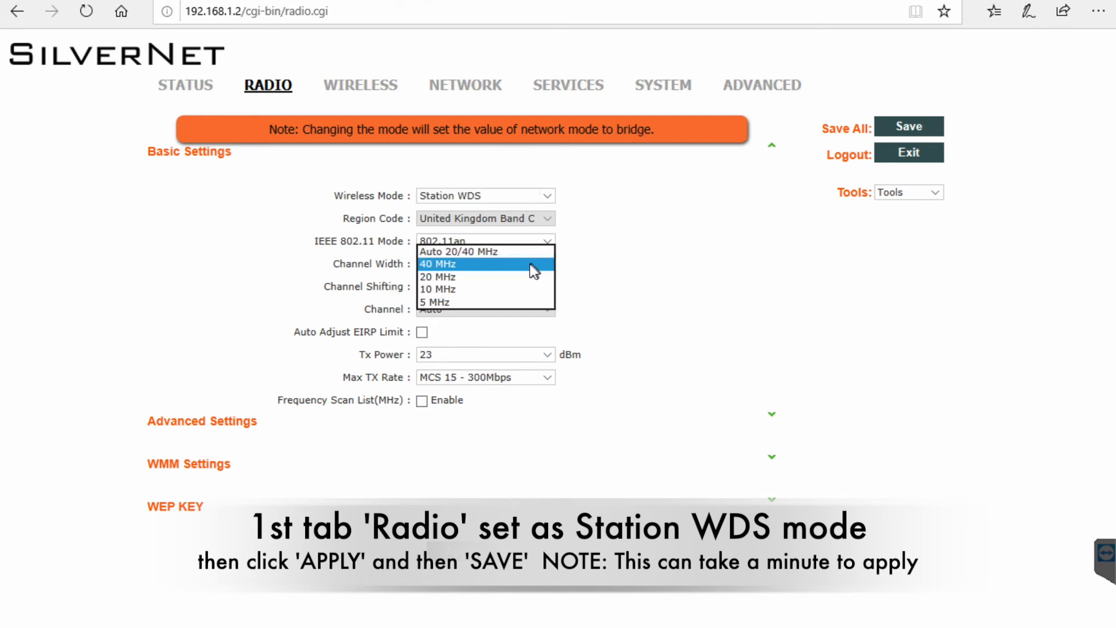
left_click(504, 251)
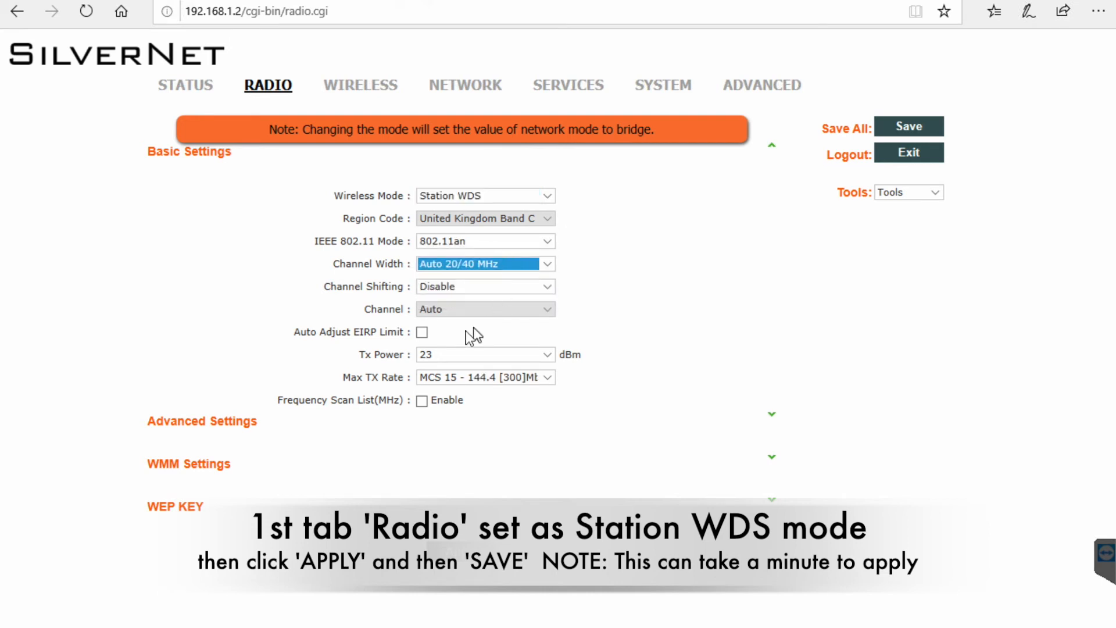
left_click(423, 333)
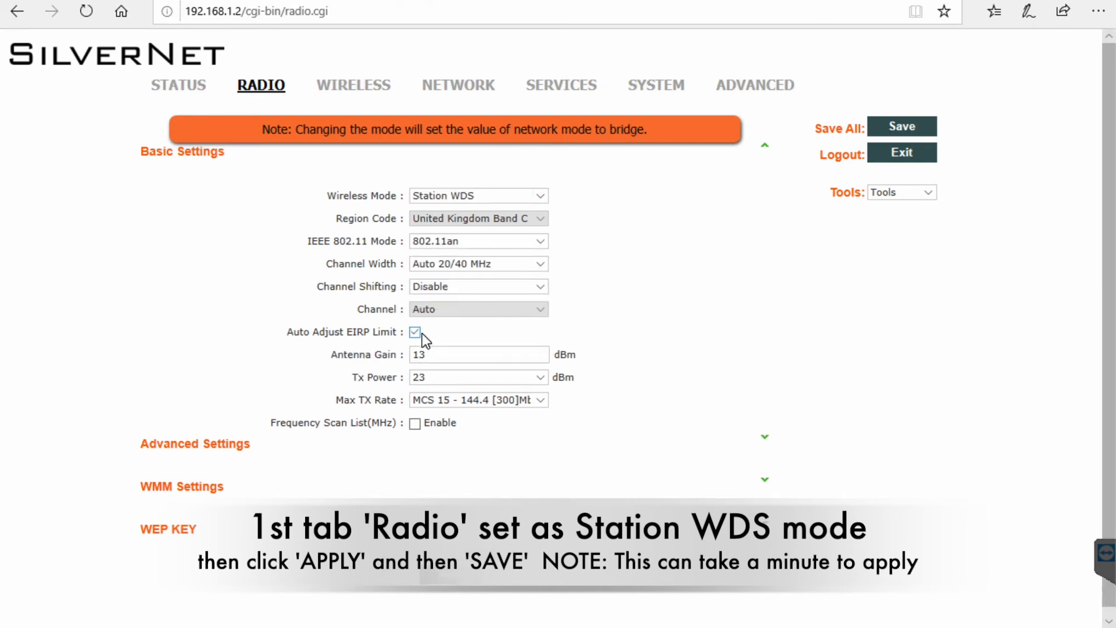
left_click(765, 441)
Enable the interference limits with Co-Channel 20, Adjacent1 20 and Adjacent2 30.
scroll(885, 462, "down", 5)
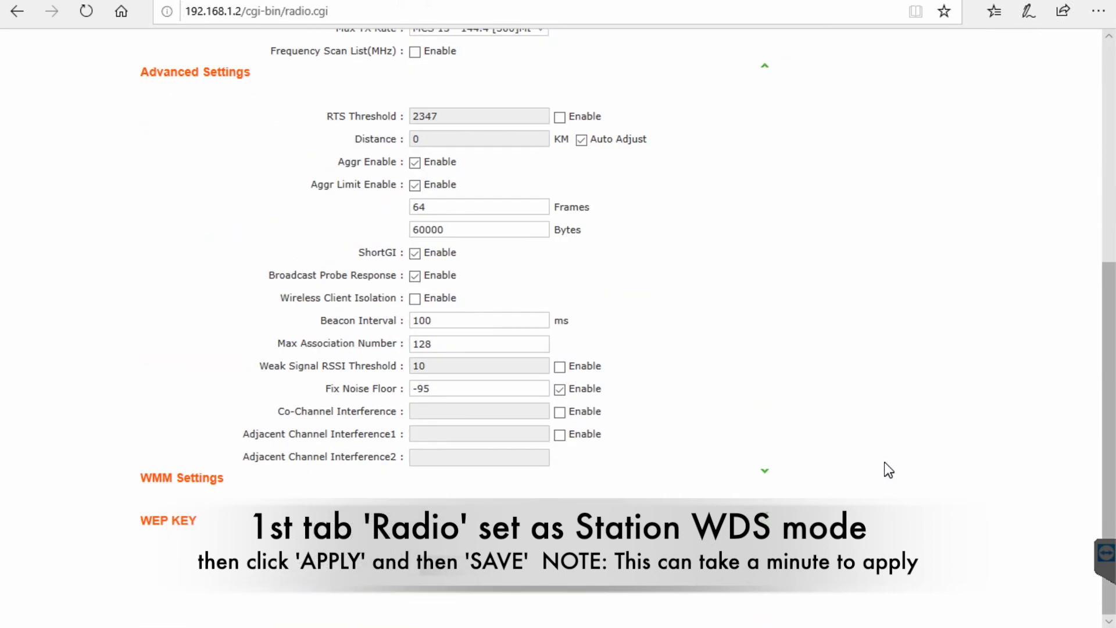
left_click(560, 411)
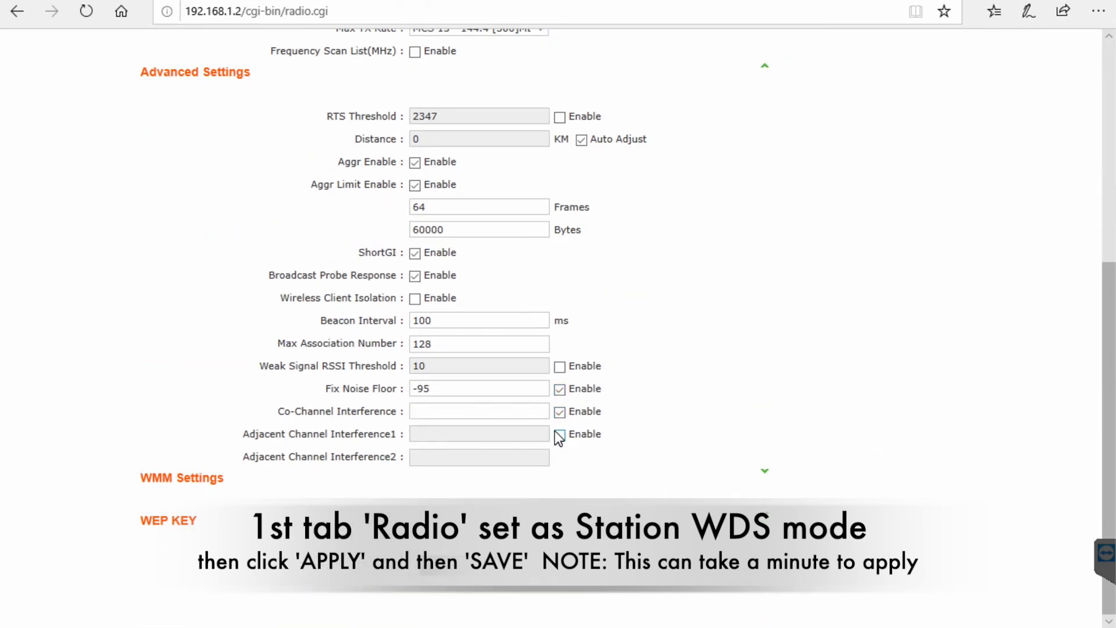
left_click(560, 435)
left_click(464, 411)
type("20")
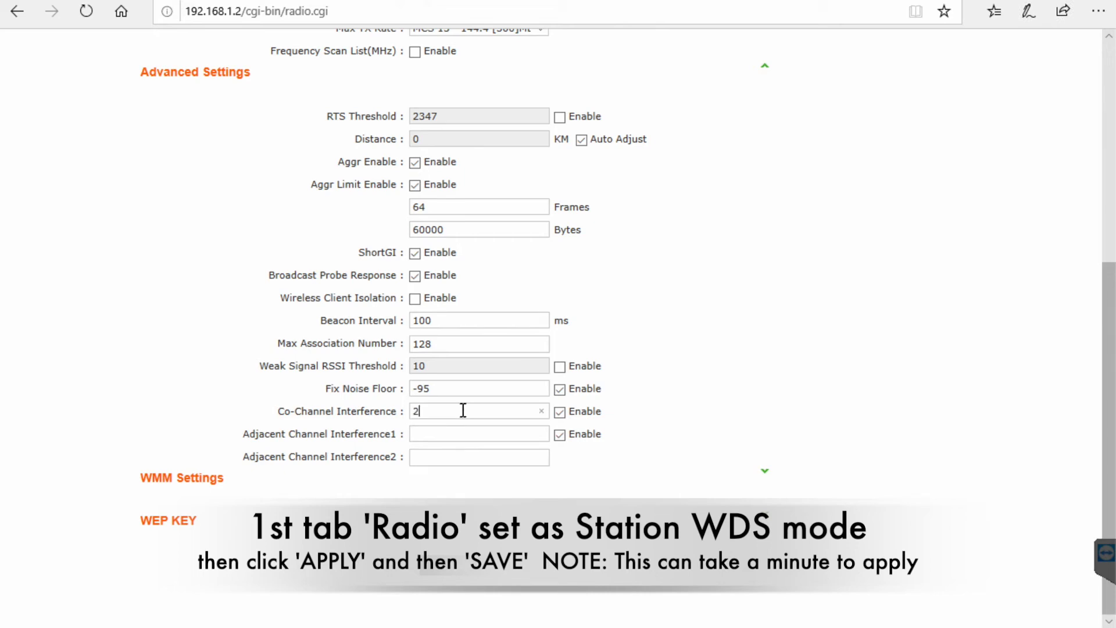
left_click(452, 433)
type("20")
left_click(446, 455)
type("30")
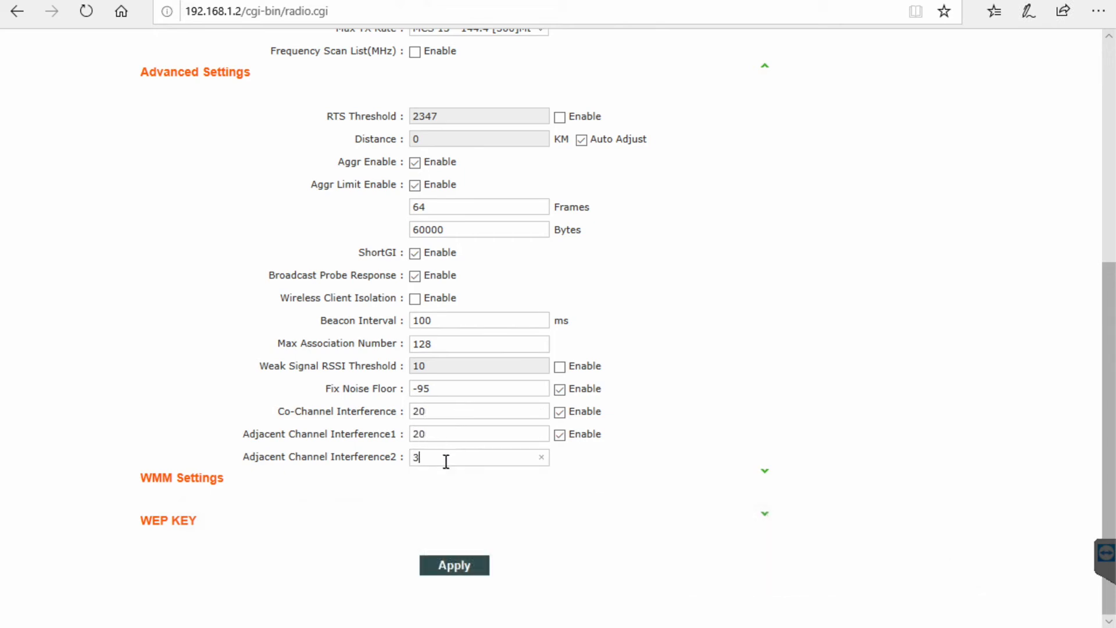
Apply and save the Station WDS radio changes.
left_click(459, 570)
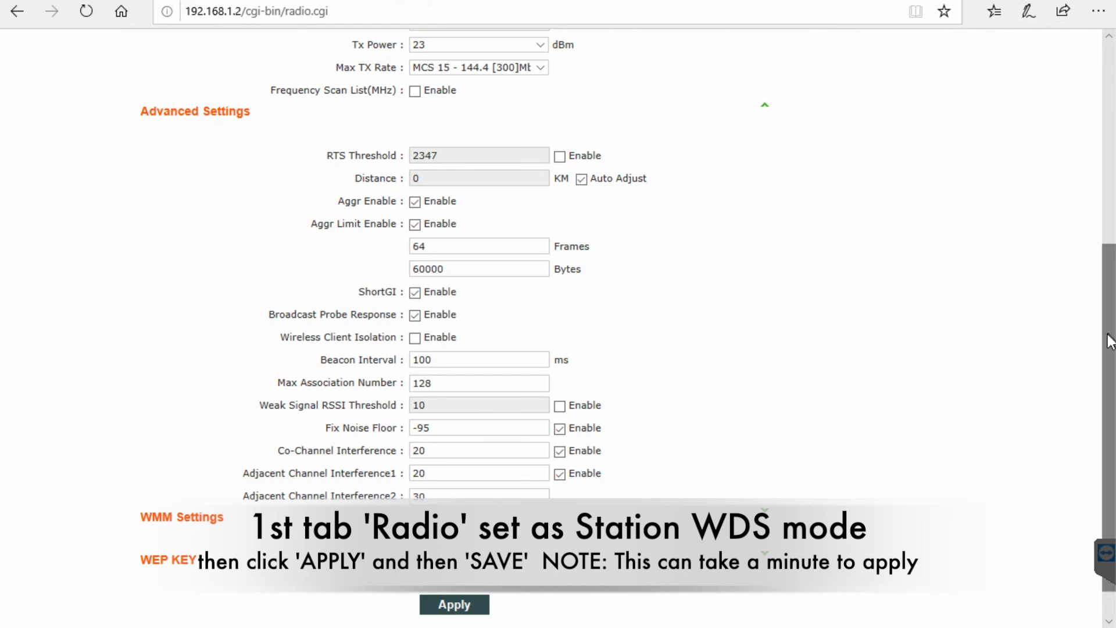
scroll(860, 283, "up", 6)
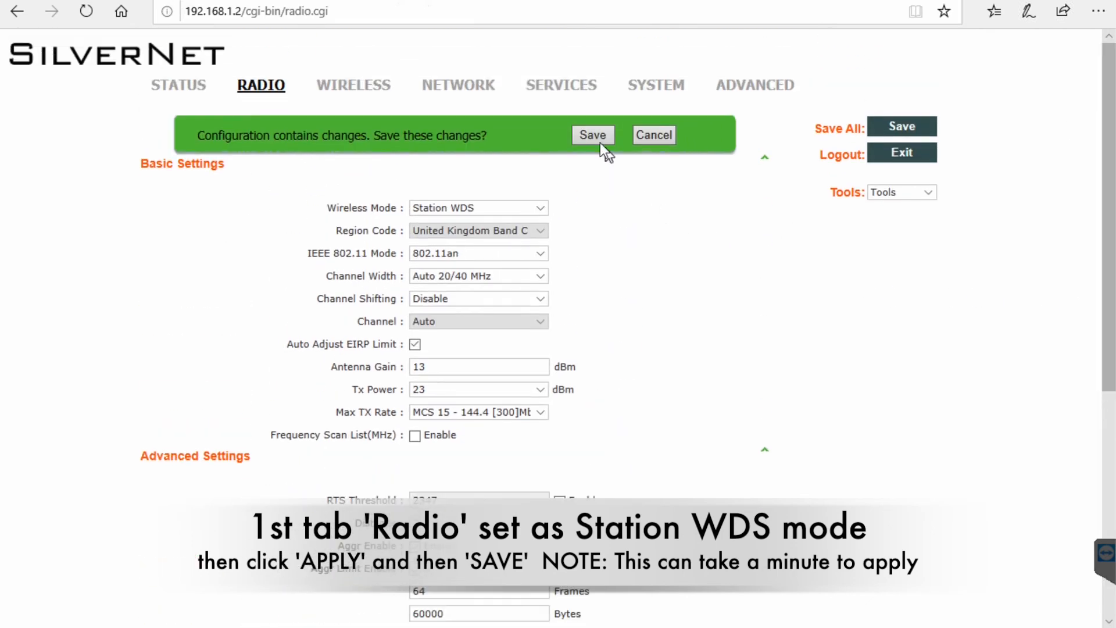
left_click(596, 137)
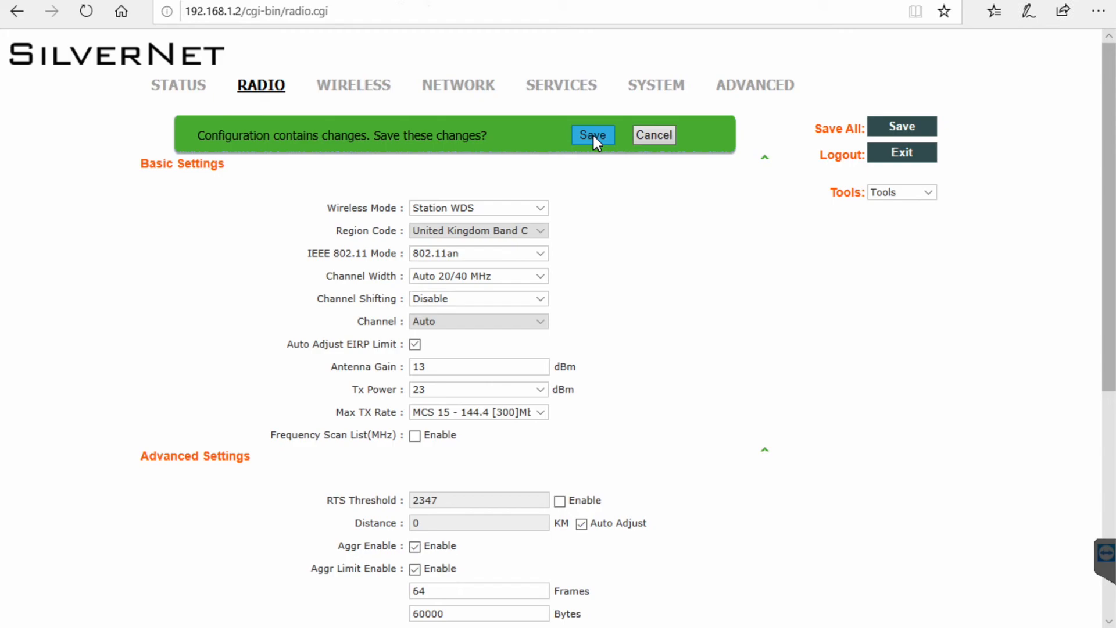
left_click(593, 135)
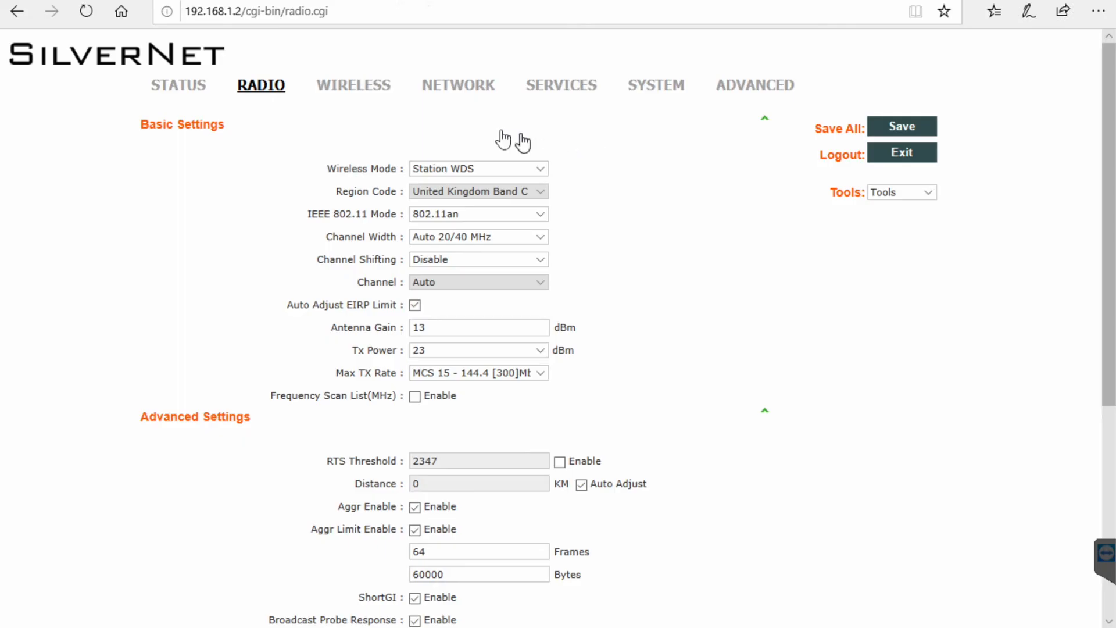
left_click(354, 88)
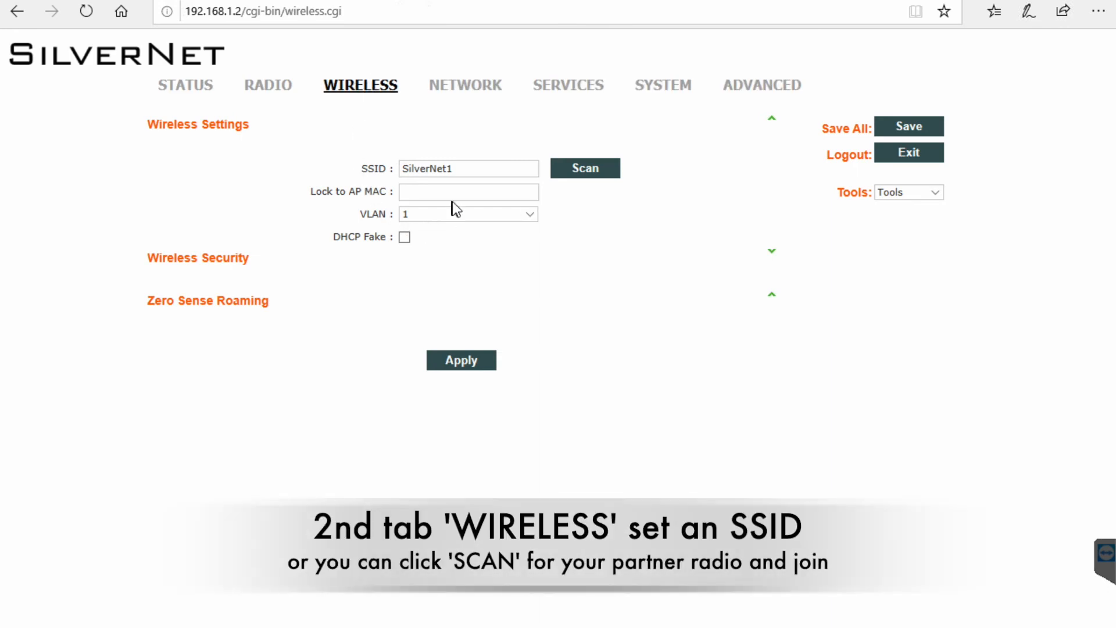
Rename the SSID to SilverNet1LINK, keep VLAN 1, and select WPA2-AES security.
left_click(479, 167)
type("LINK")
left_click(453, 217)
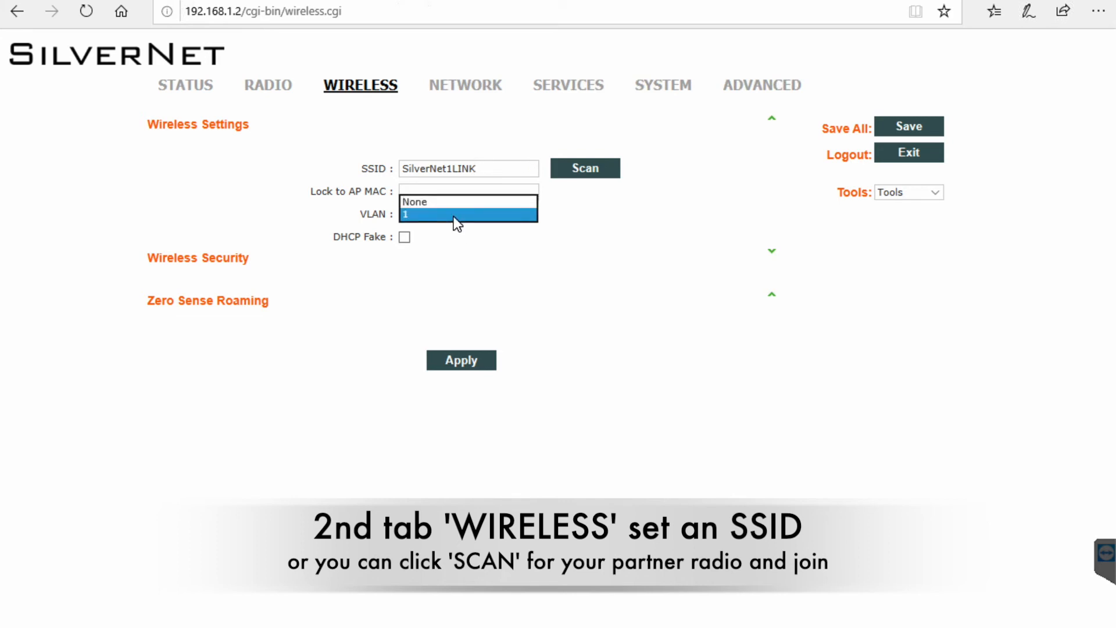
left_click(457, 215)
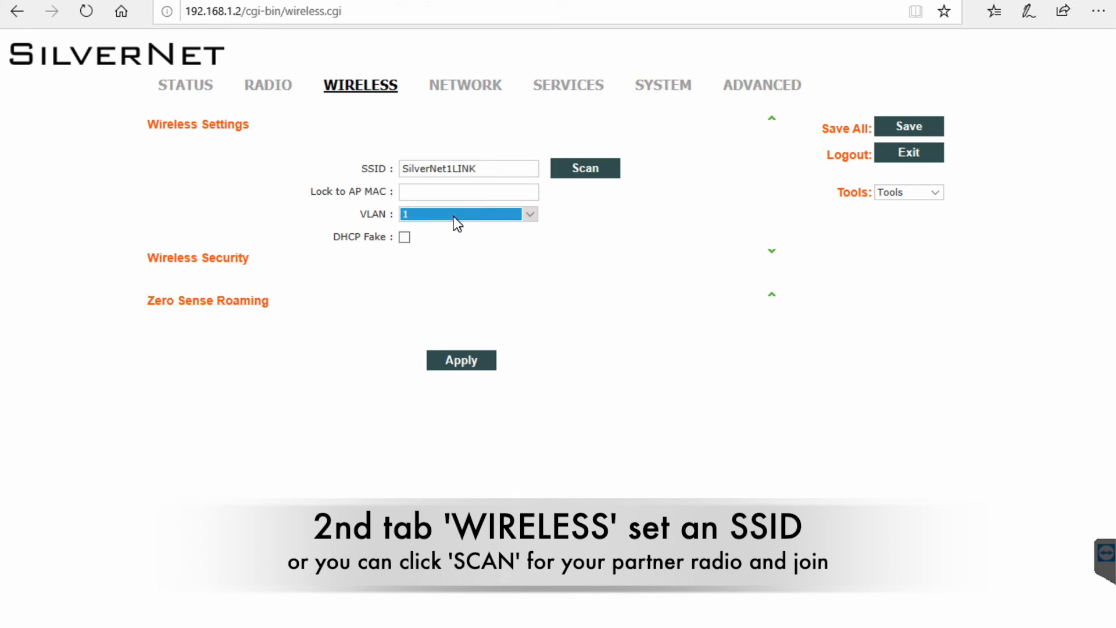
left_click(761, 261)
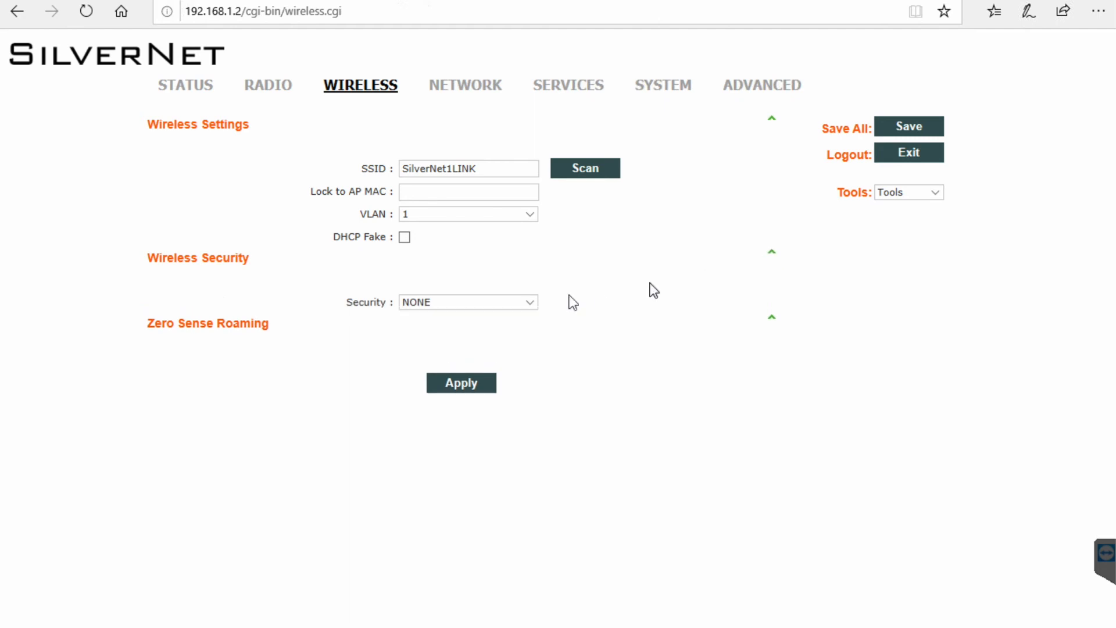
left_click(531, 302)
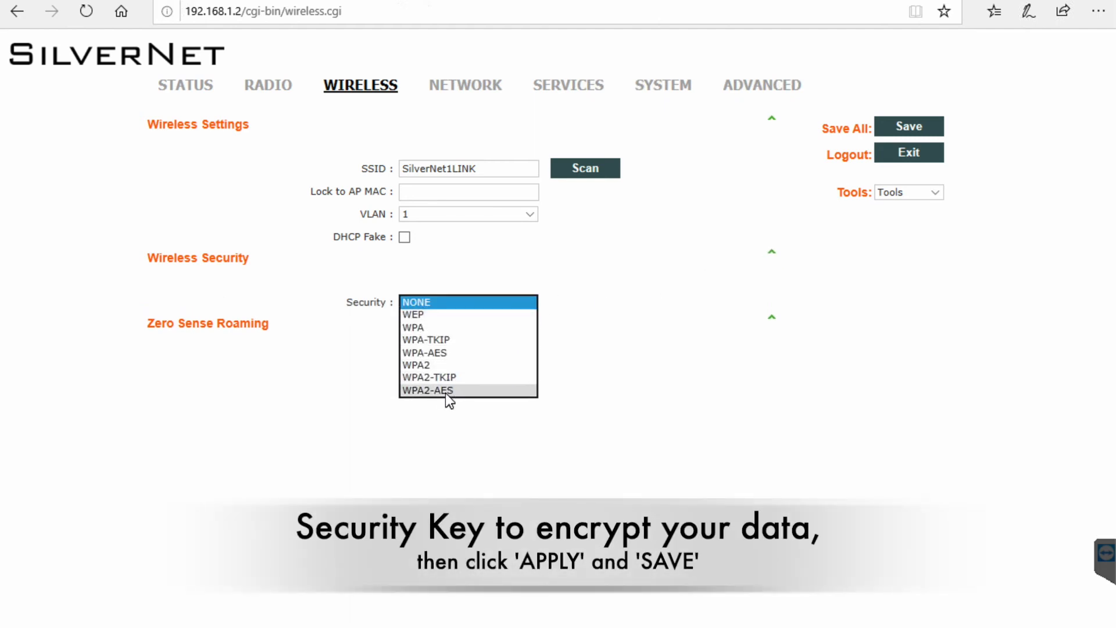
left_click(444, 391)
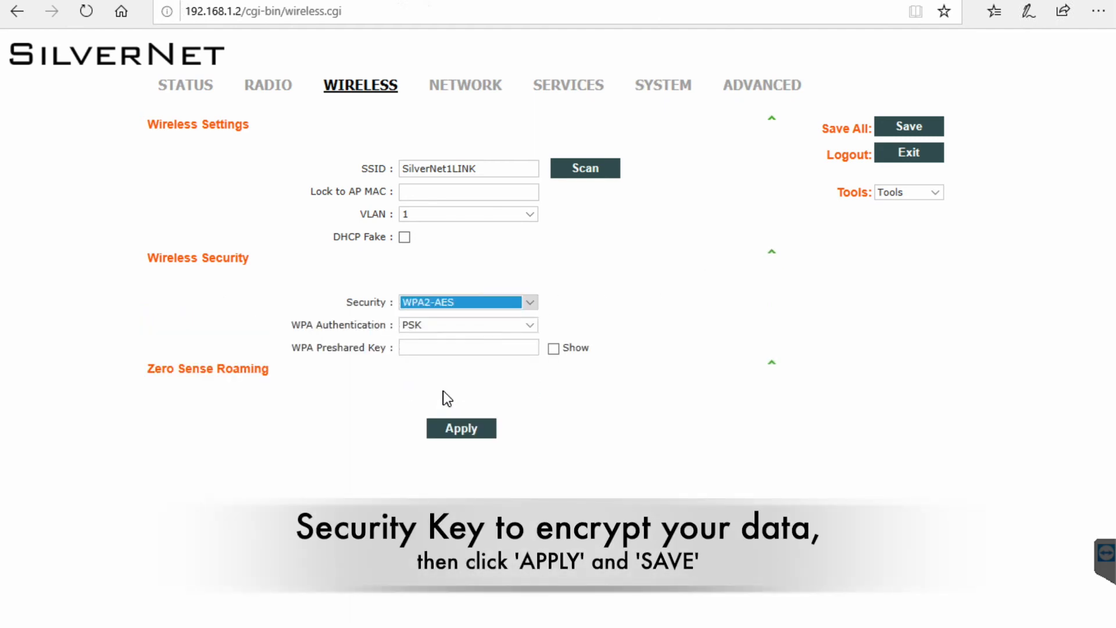
Enter the preshared key, then apply and save the wireless settings.
left_click(553, 349)
left_click(450, 346)
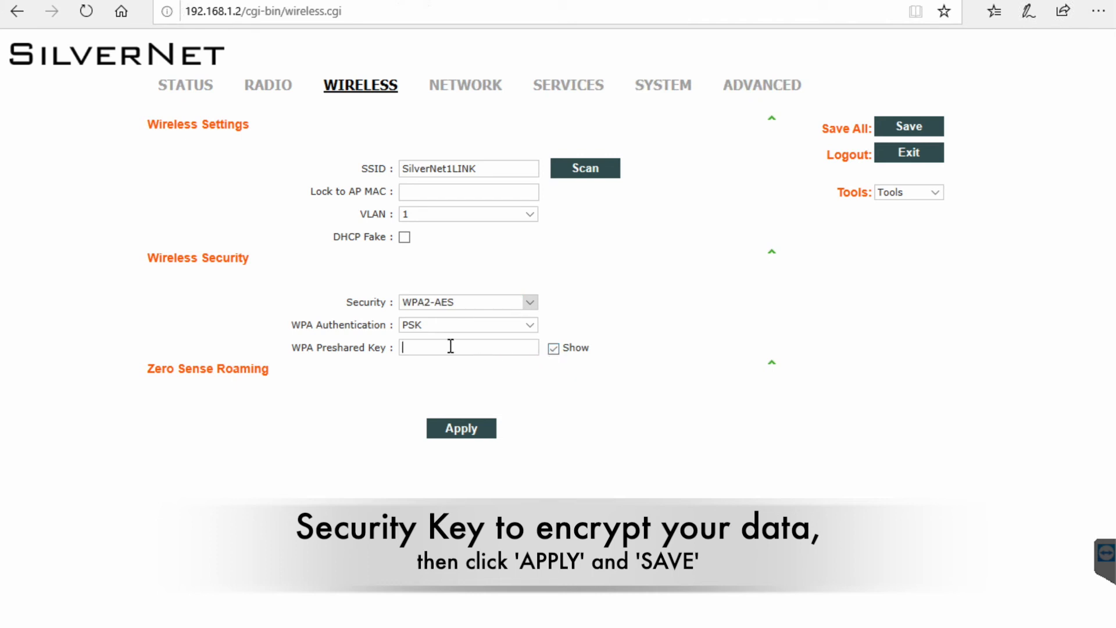
type("securitykey")
left_click(463, 431)
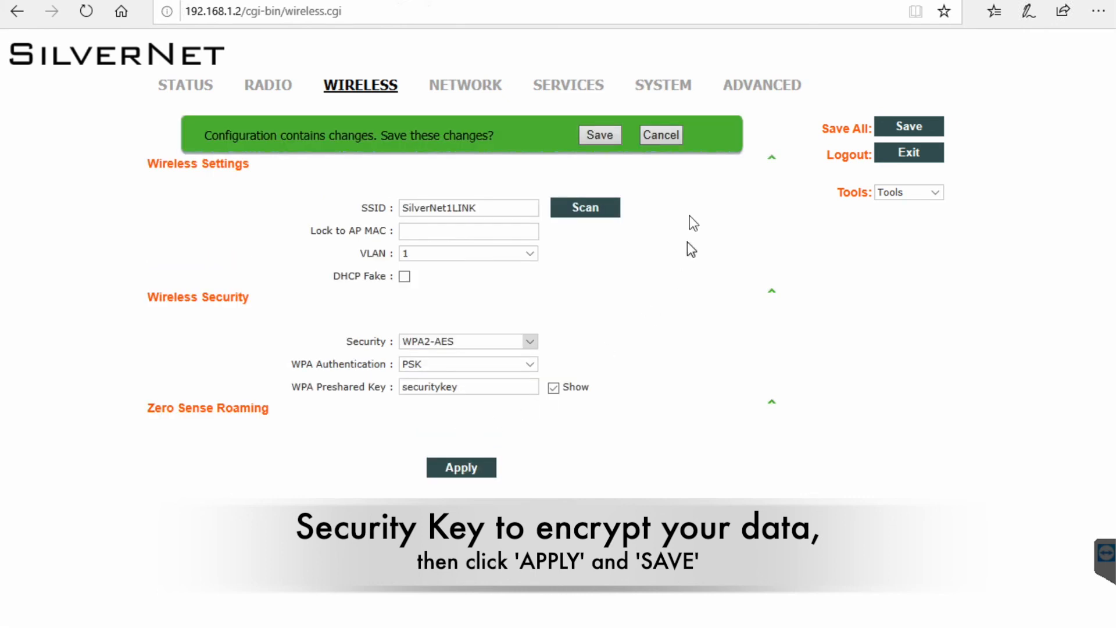
left_click(598, 134)
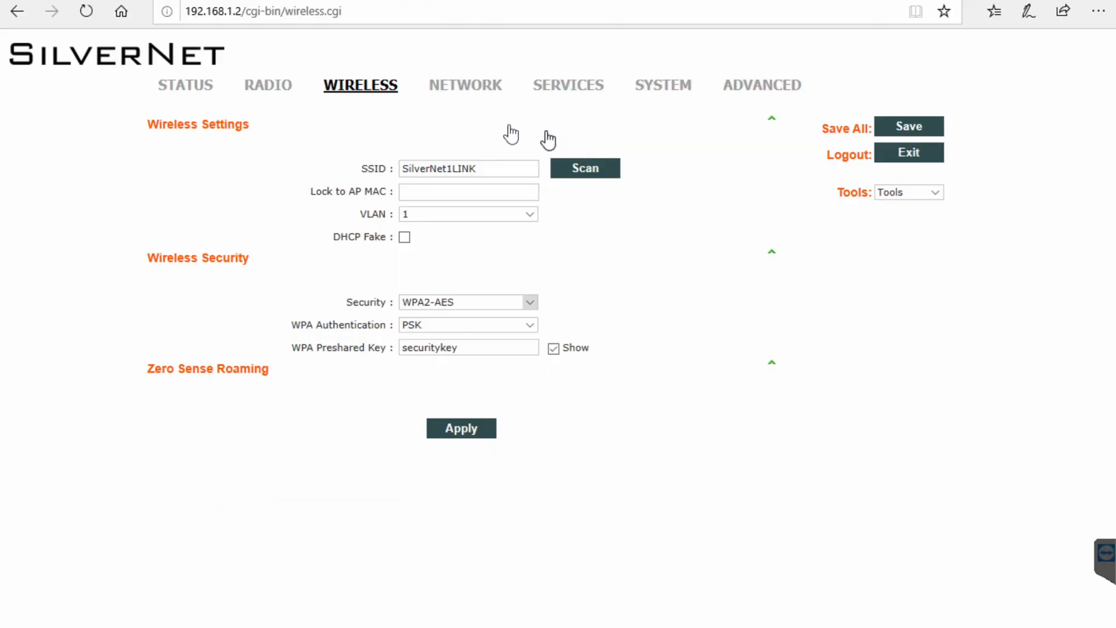
left_click(467, 88)
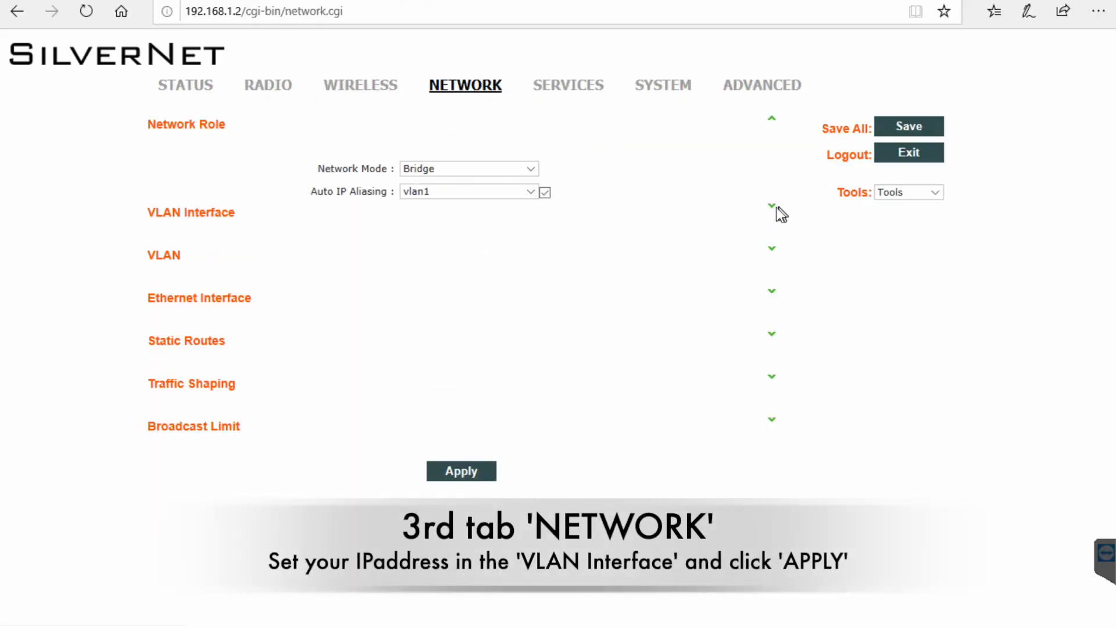
Change vlan1 to Static IP 192.168.1.228 with mask 255.255.255.0 and apply it.
left_click(773, 208)
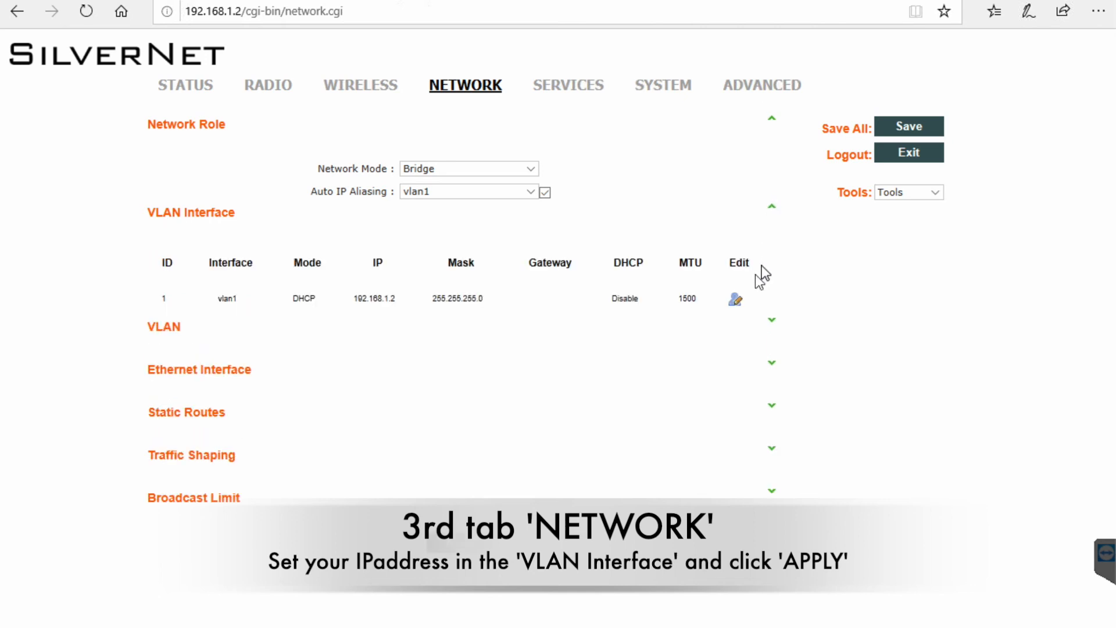
left_click(735, 298)
left_click(484, 295)
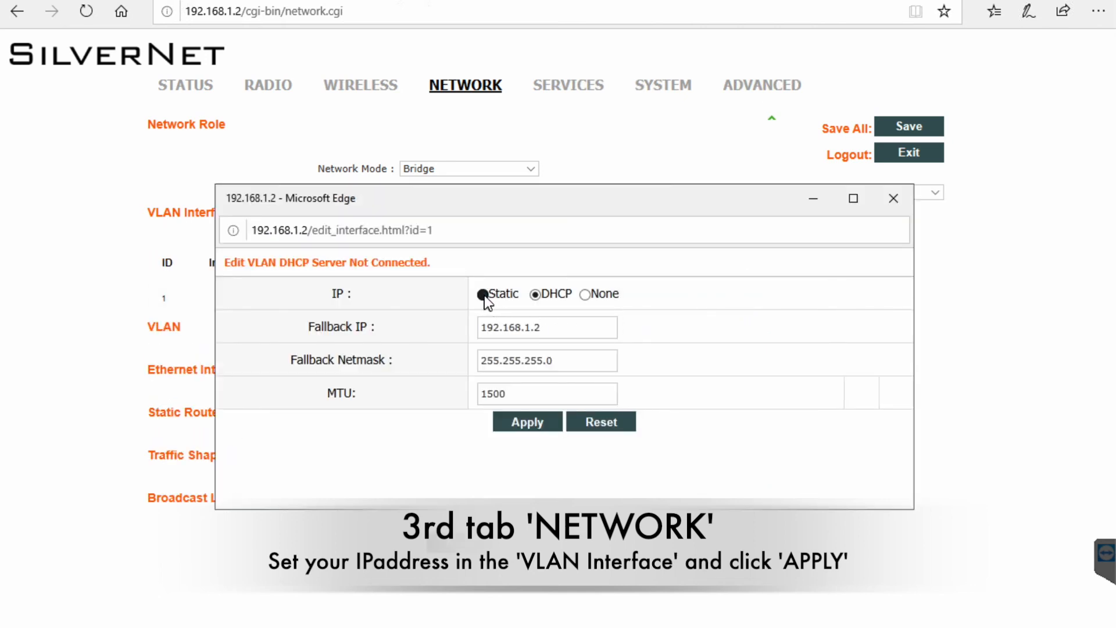
left_click(481, 326)
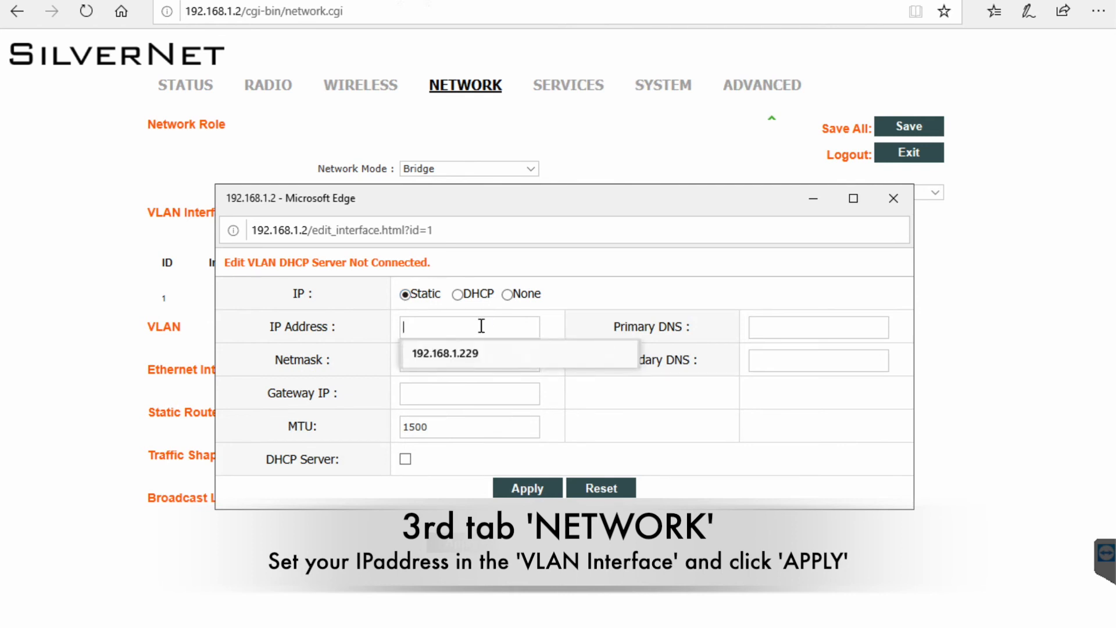
type("192")
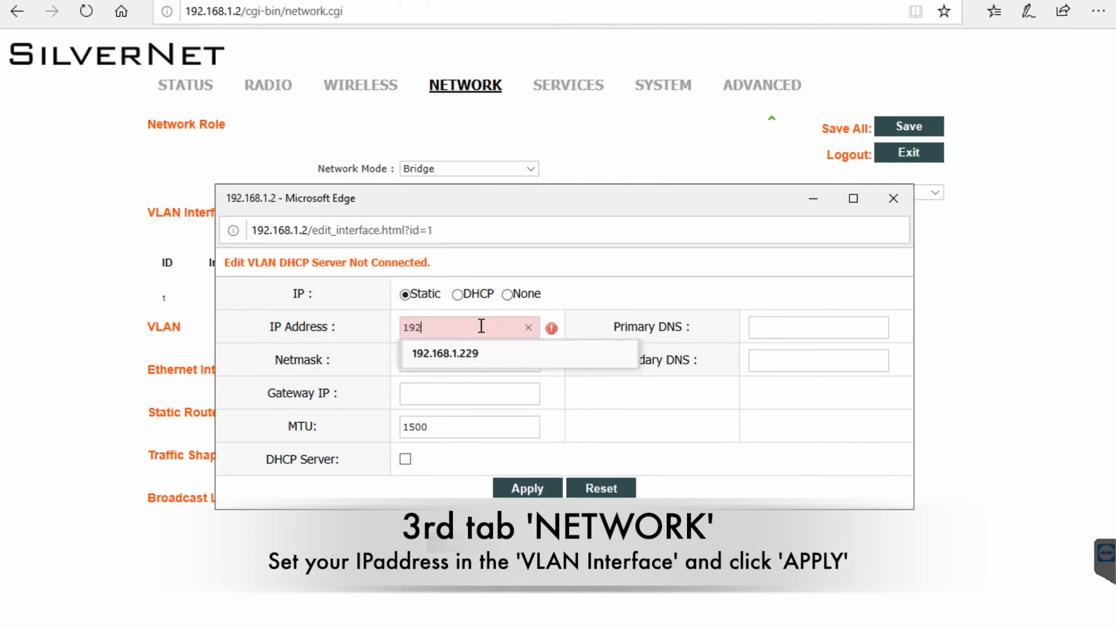
type(".168.1.228")
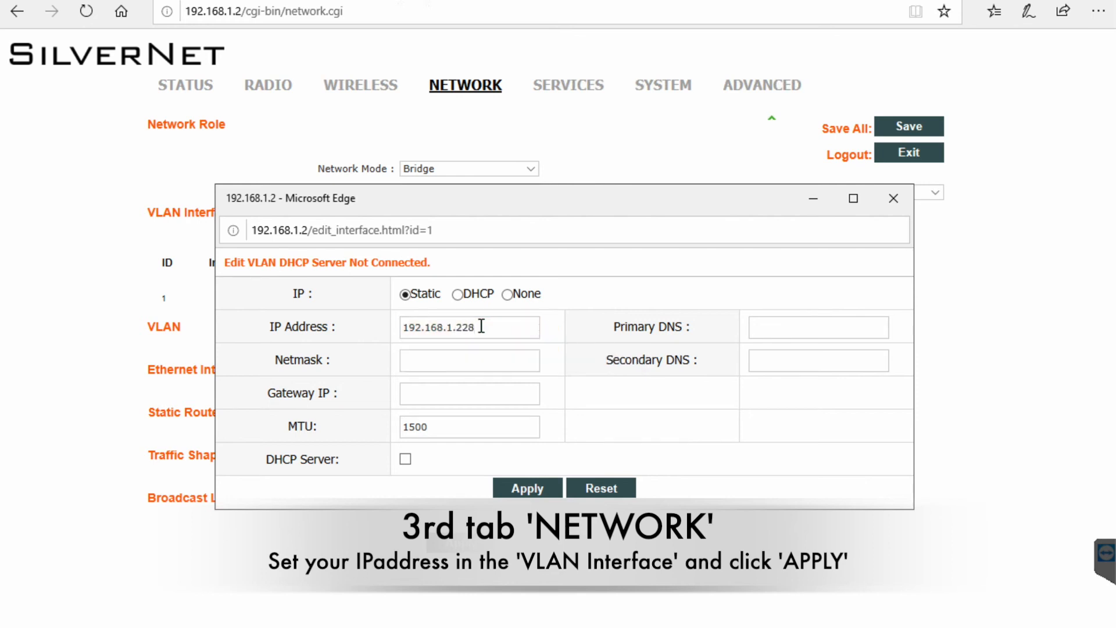
type("25")
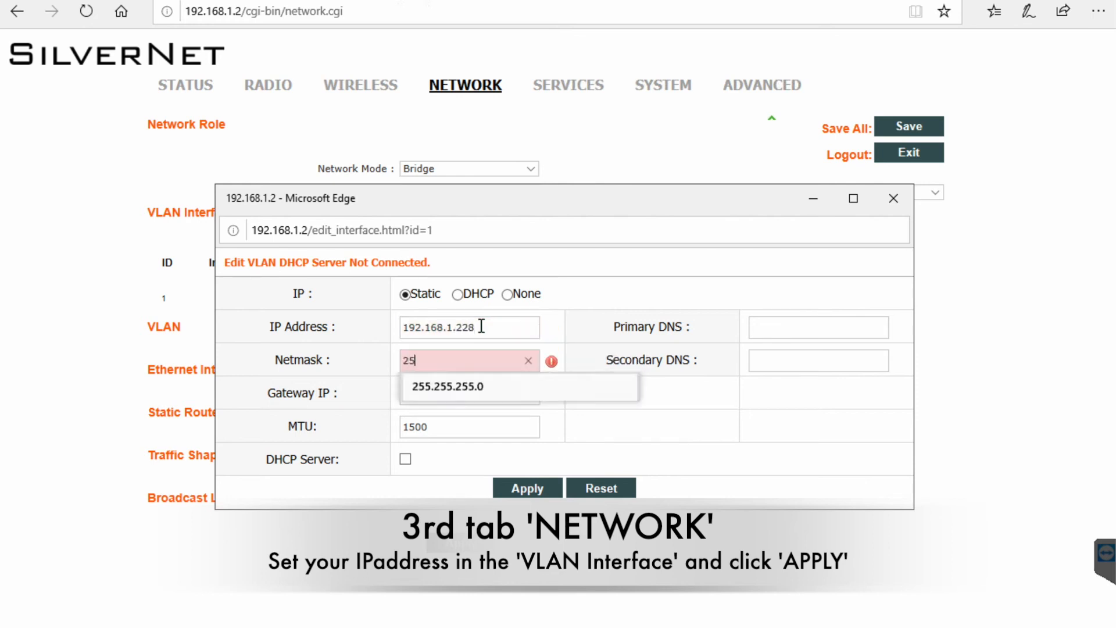
type("5.255.255.0")
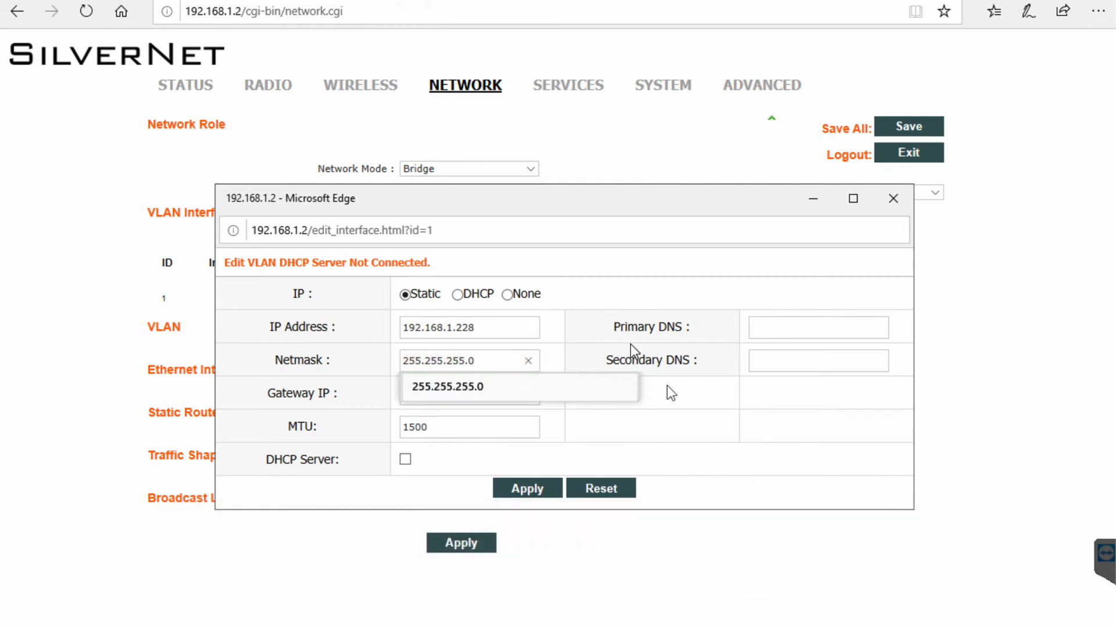
left_click(527, 490)
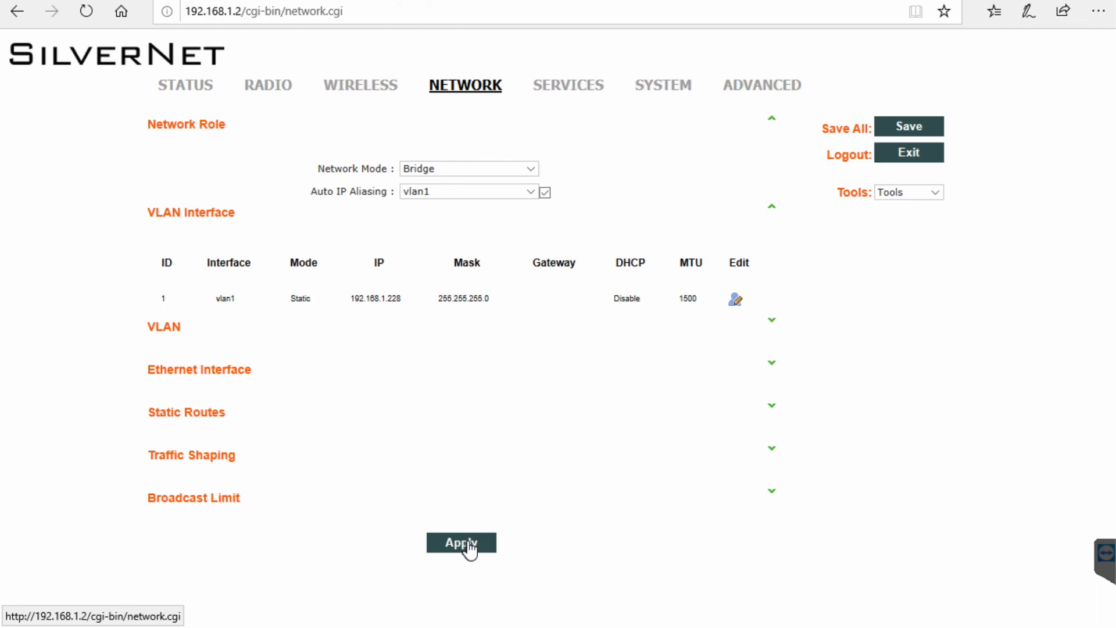
left_click(469, 544)
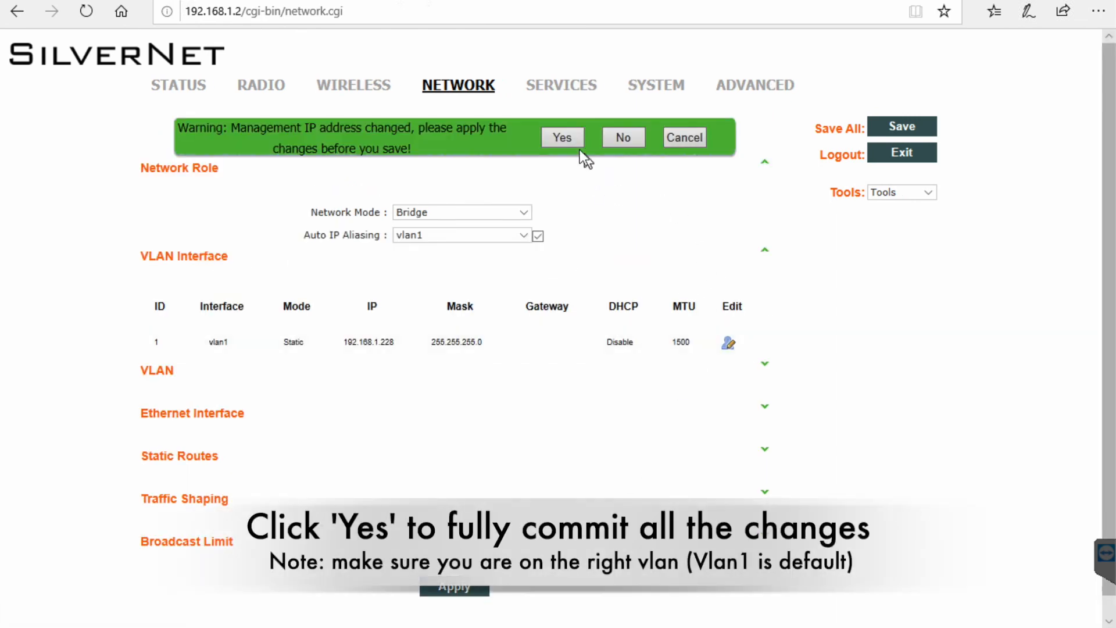
Commit the management IP change, then reload the radio's login page at 192.168.1.228.
left_click(562, 137)
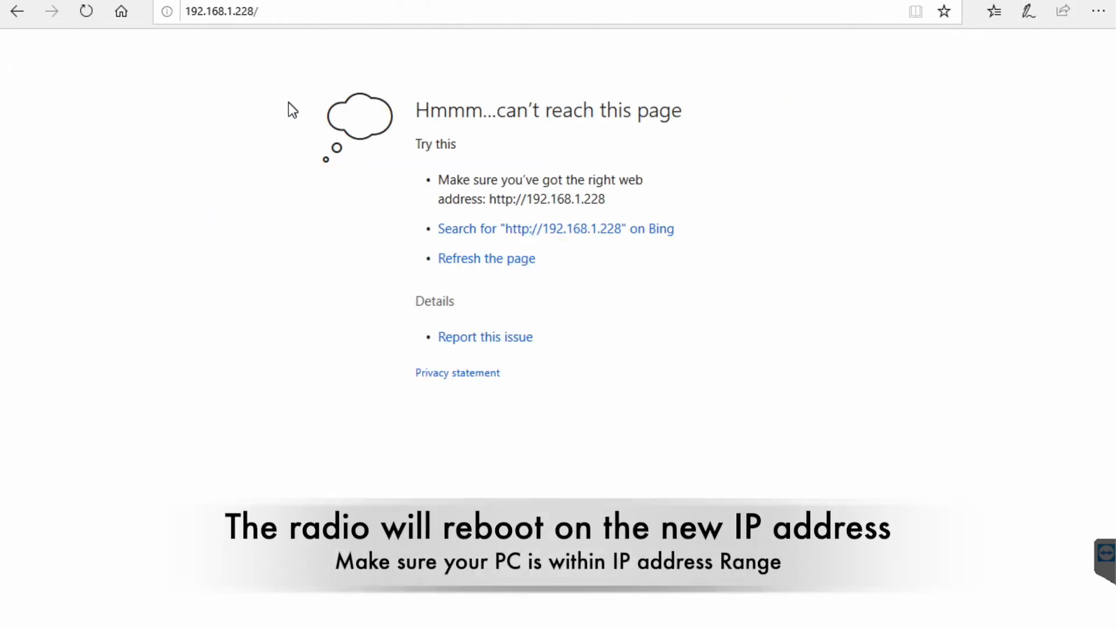
left_click(86, 12)
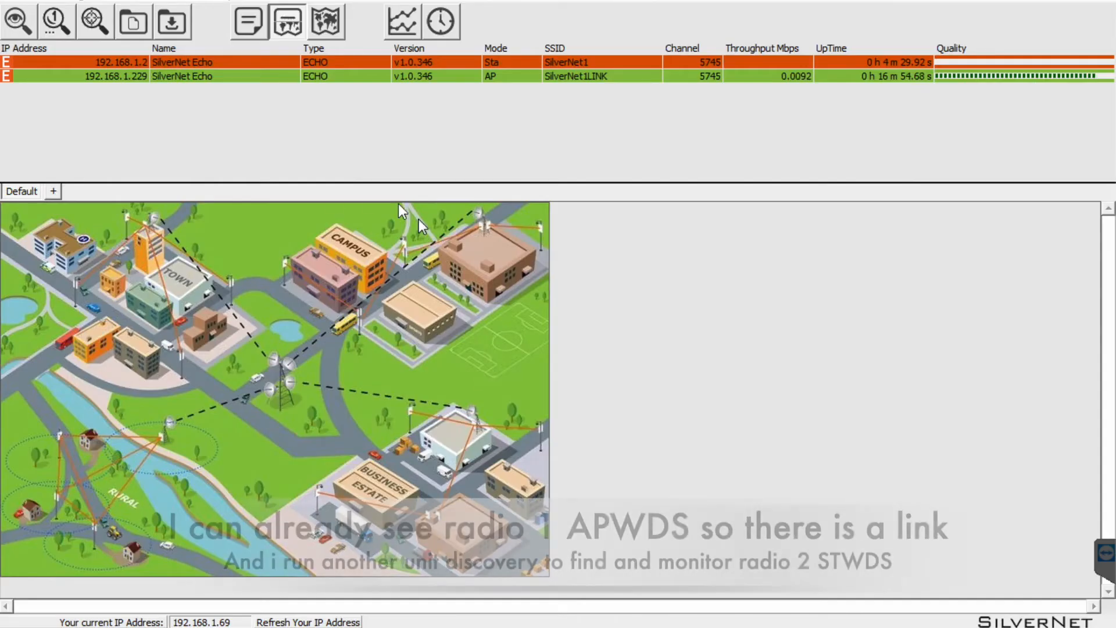
Discover the 192.168.1.228 station radio and add it to the site.
left_click(18, 21)
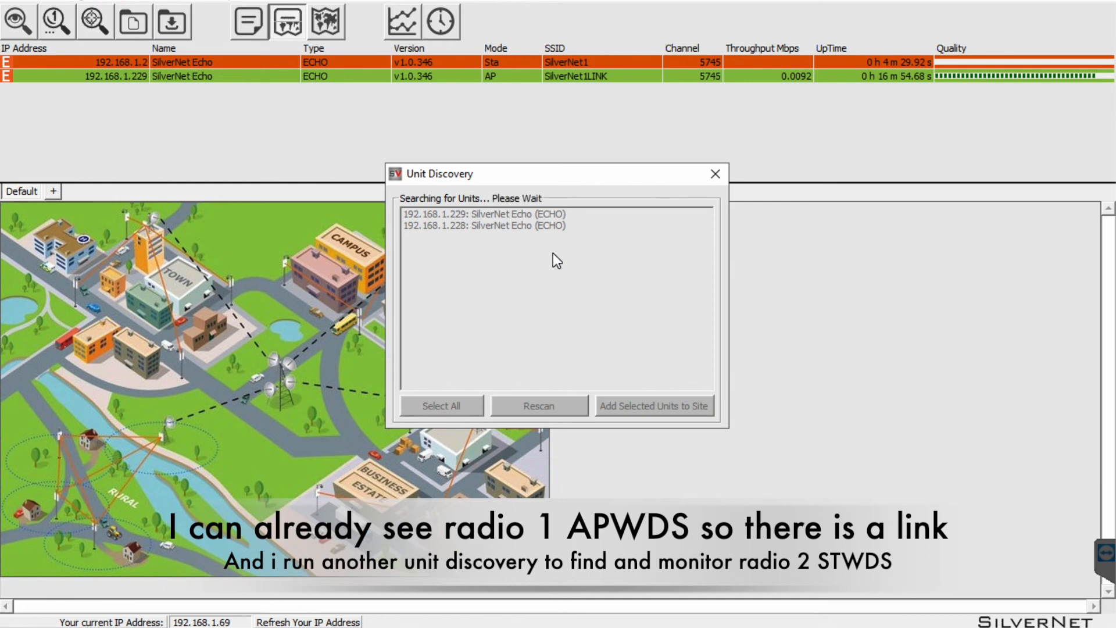
left_click(644, 406)
left_click(465, 349)
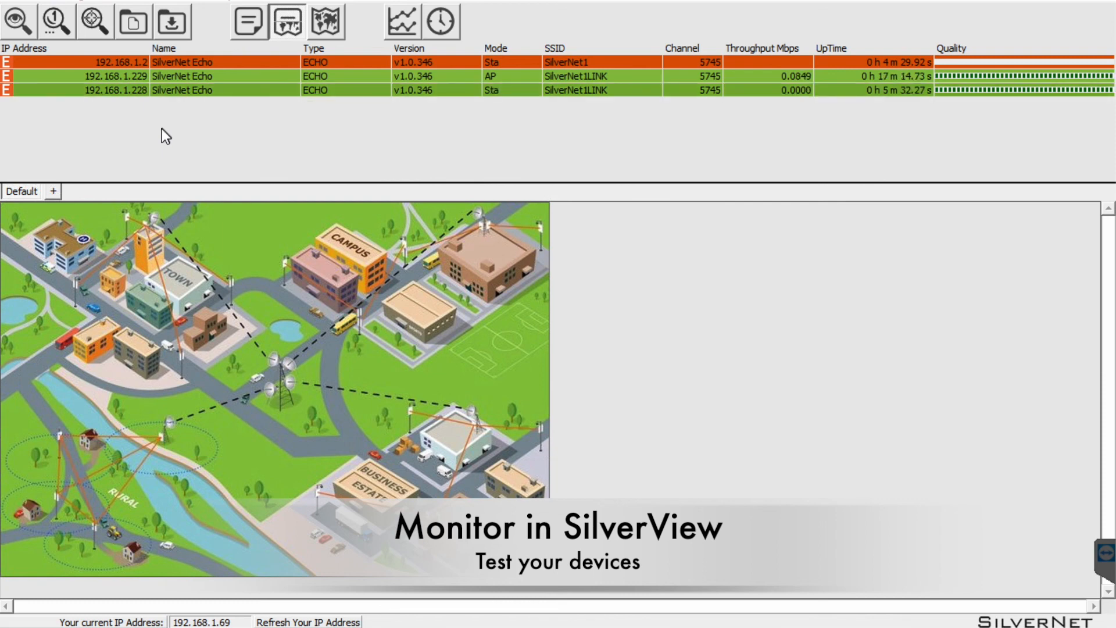
right_click(333, 90)
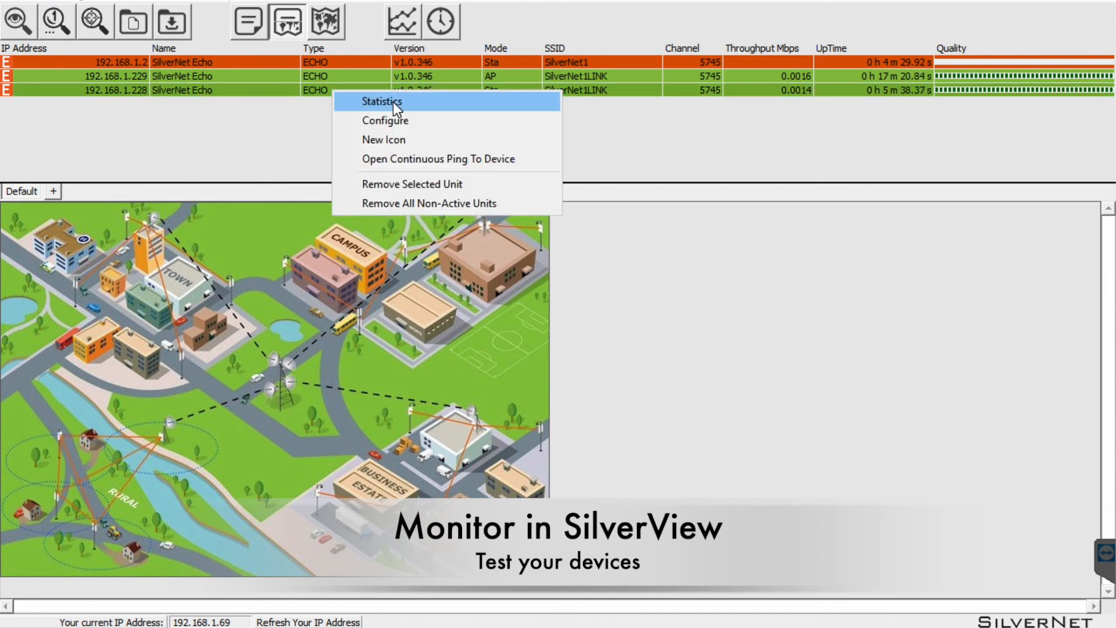
left_click(401, 158)
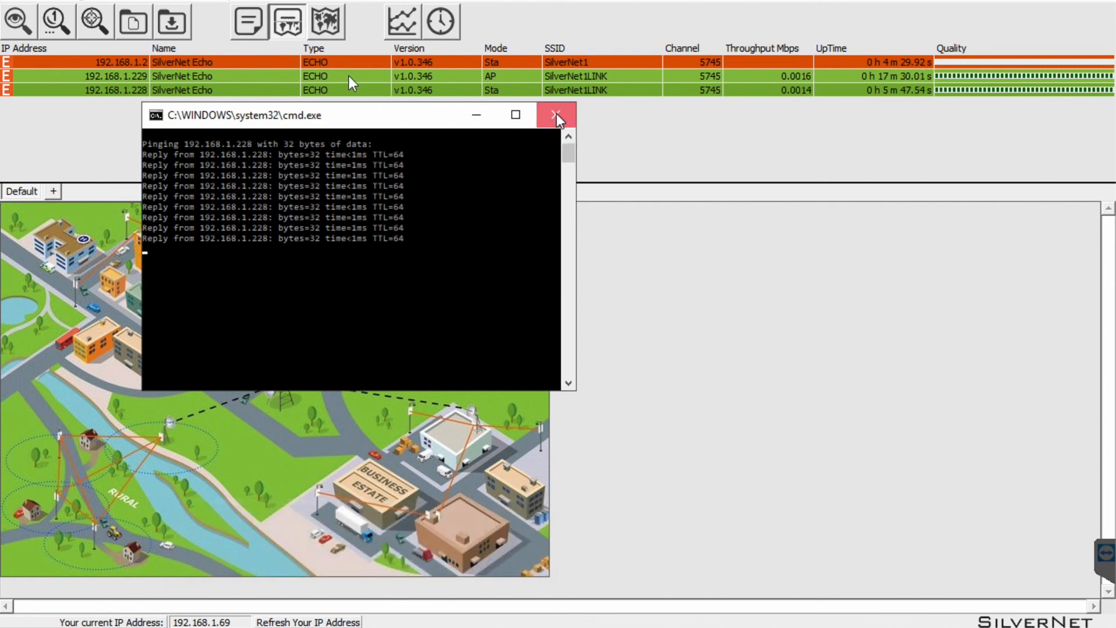
left_click(557, 115)
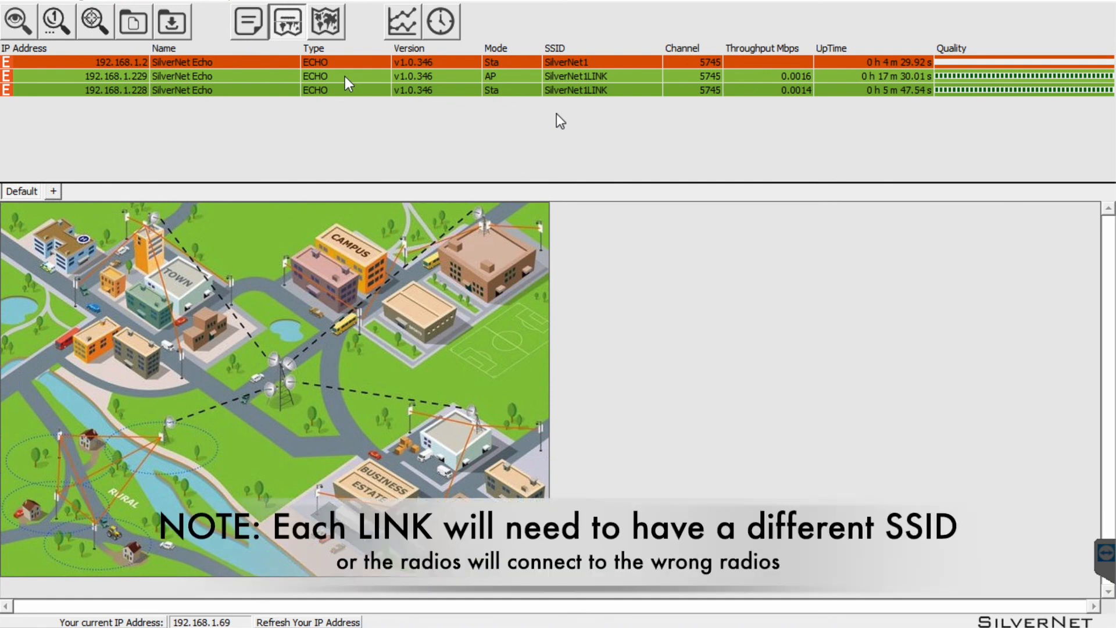
right_click(297, 78)
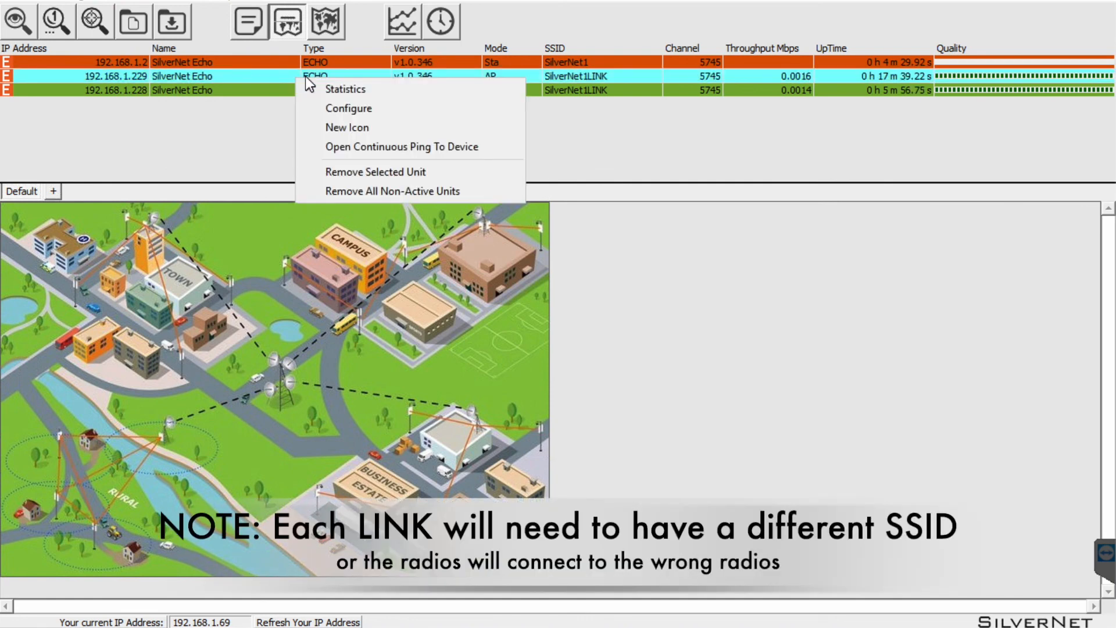
left_click(381, 146)
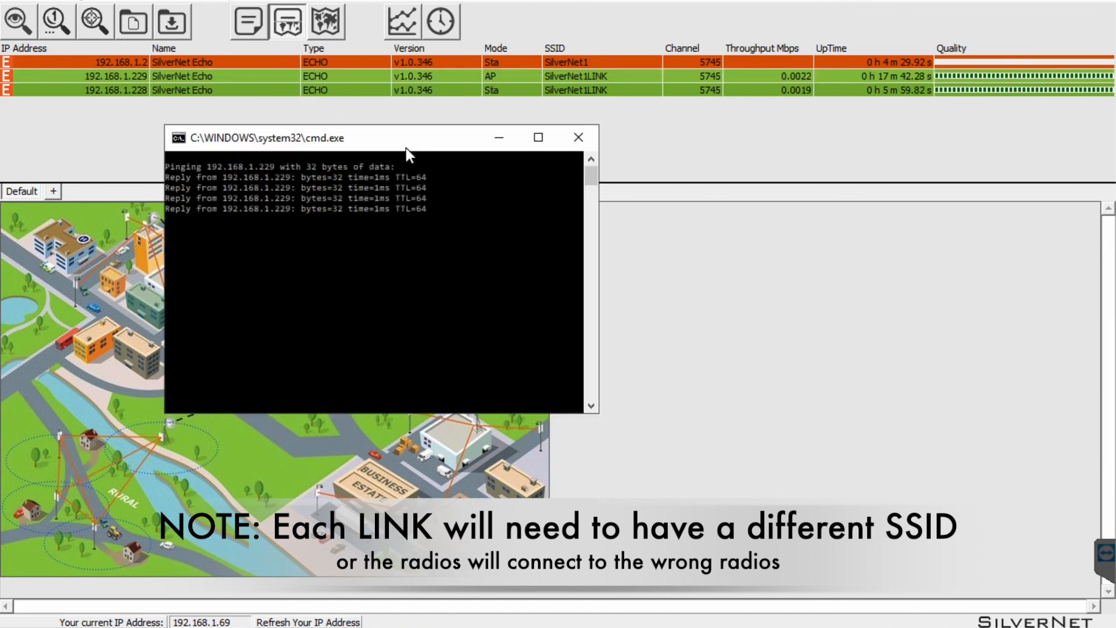
left_click(575, 137)
left_click(124, 78)
Place 192.168.1.229 at the central tower and 192.168.1.228 beside the sports field.
left_click_drag(128, 78, 302, 377)
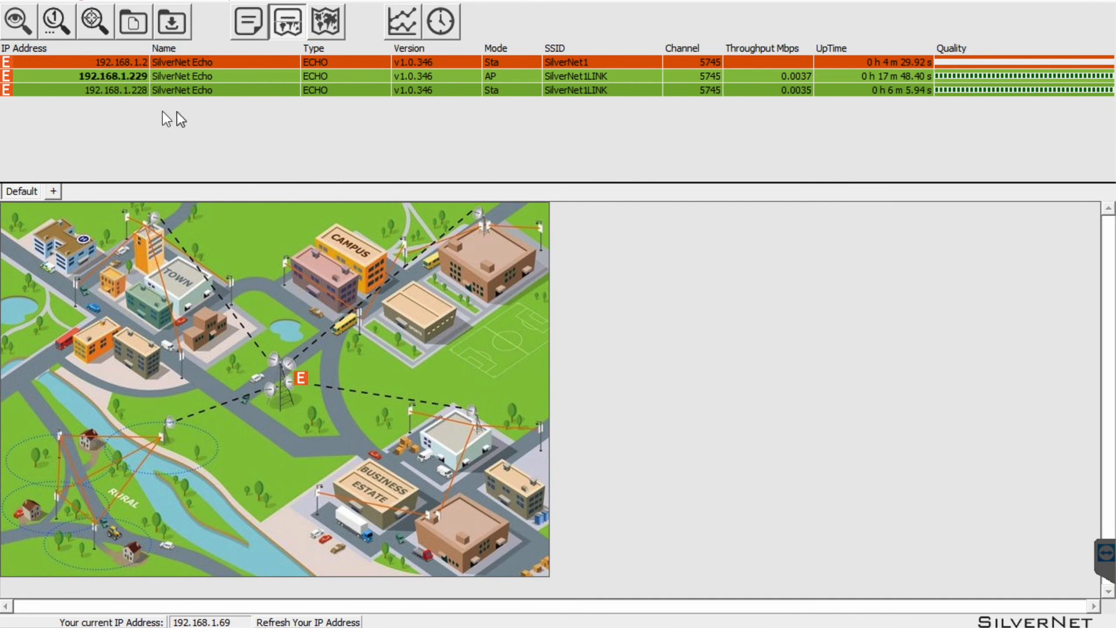
left_click_drag(104, 89, 499, 357)
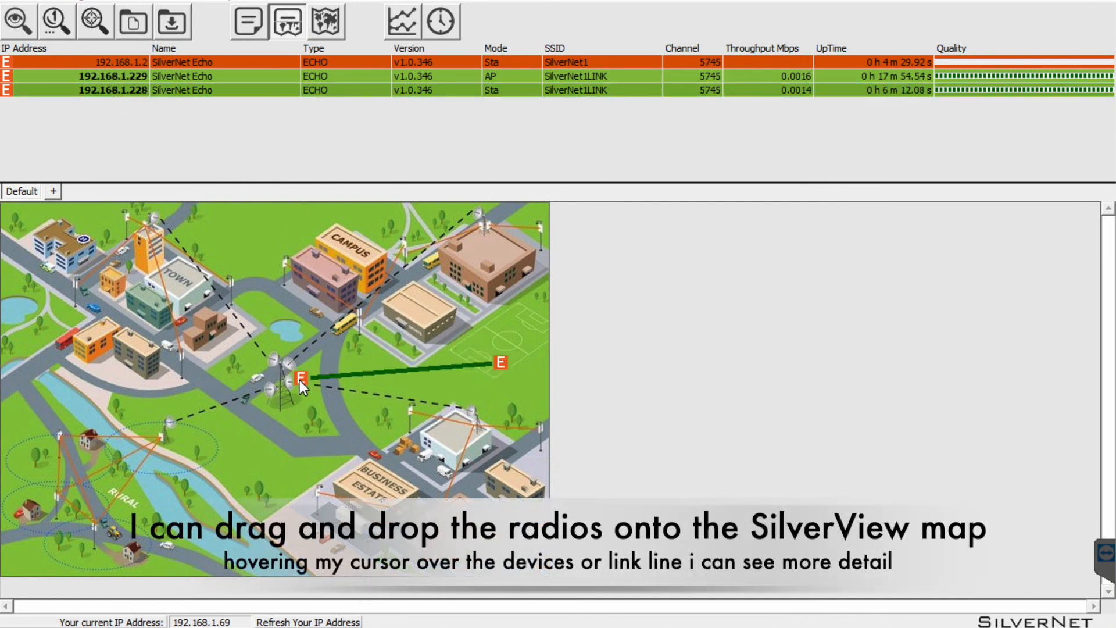
mouse_move(299, 381)
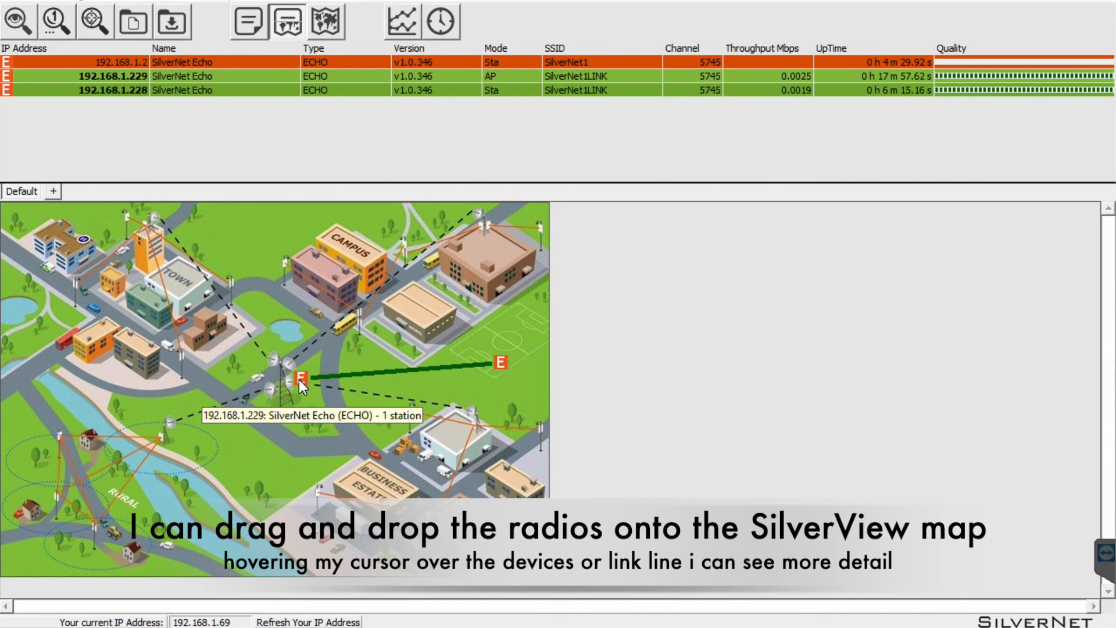
mouse_move(396, 371)
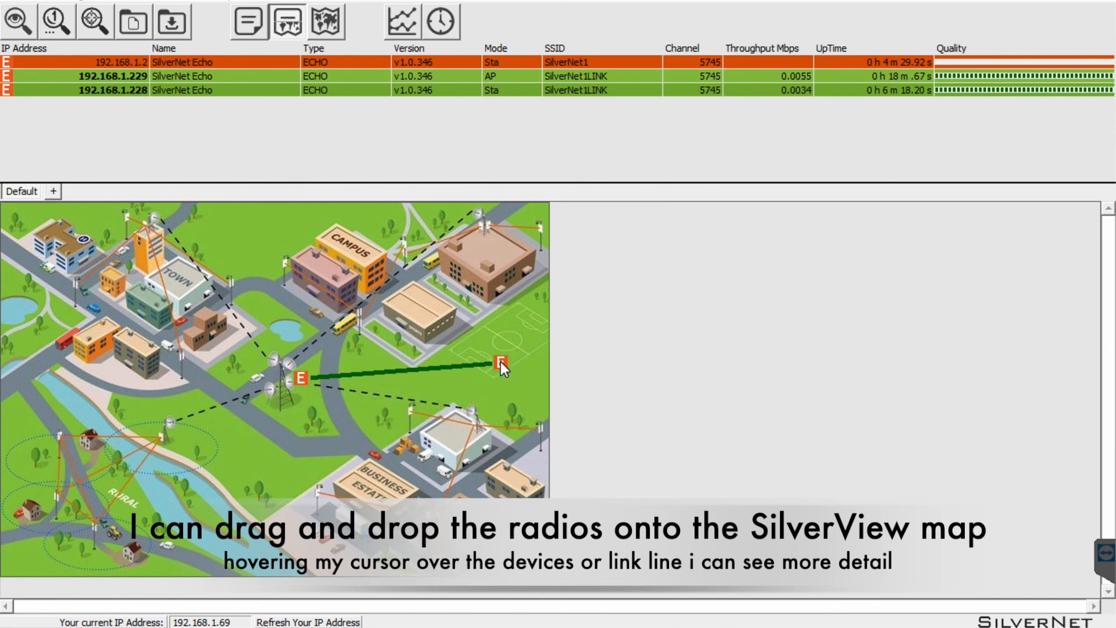
mouse_move(501, 362)
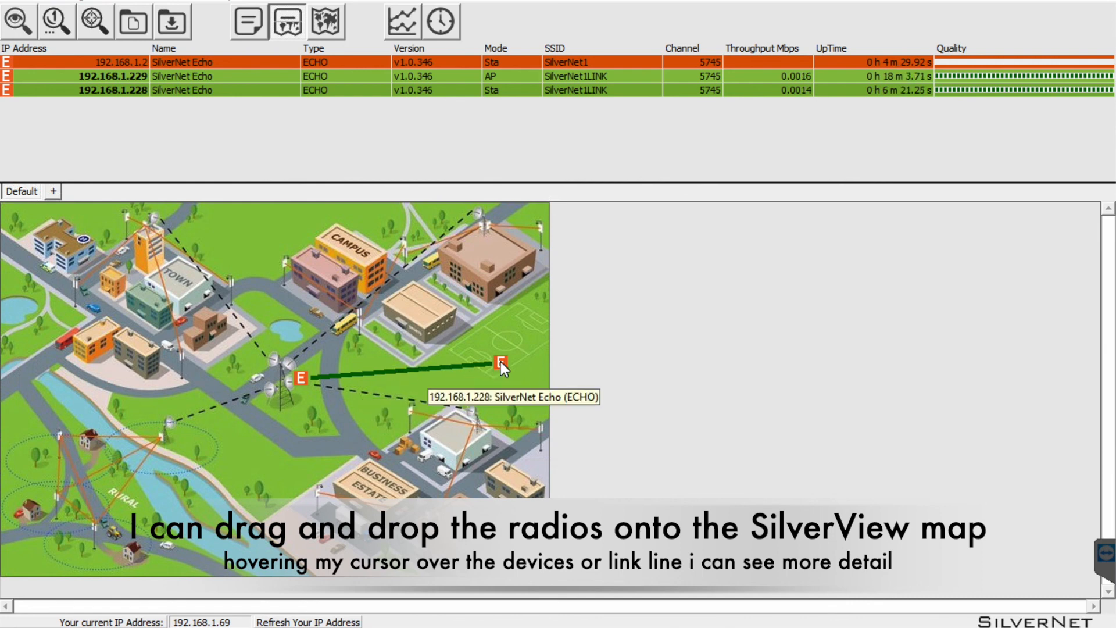